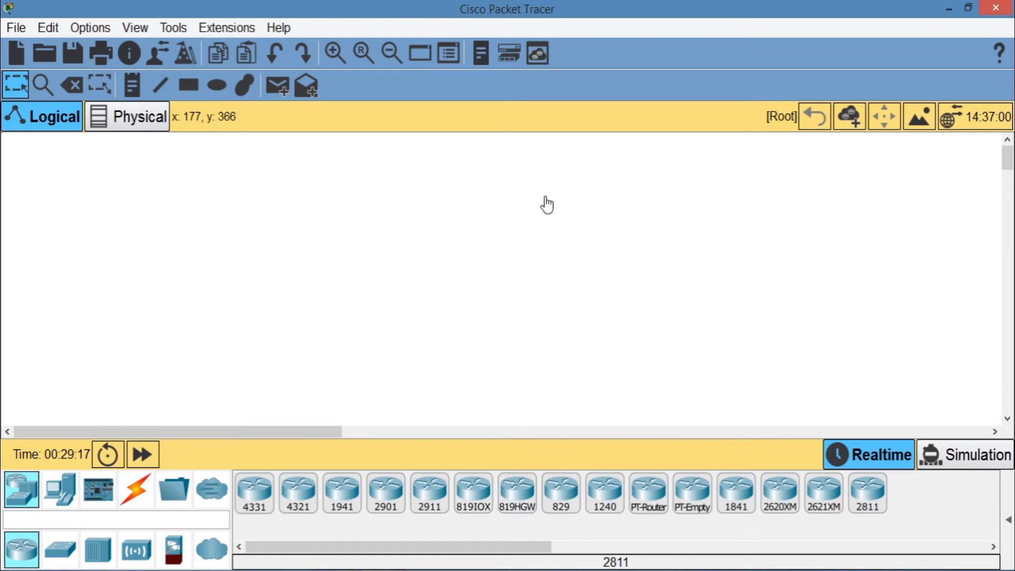
Step: Place a 2811 router at the top centre of the workspace, with one 2960 switch beneath it and one lower on each side
{"action": "left_click", "coordinate": [490, 144]}
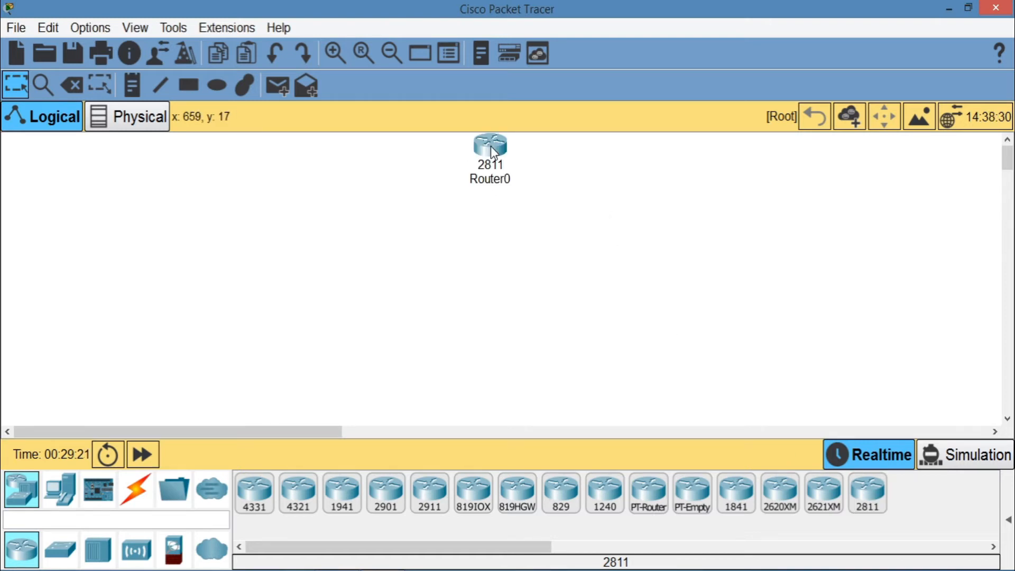
{"action": "left_click", "coordinate": [60, 550]}
{"action": "left_click", "coordinate": [265, 501]}
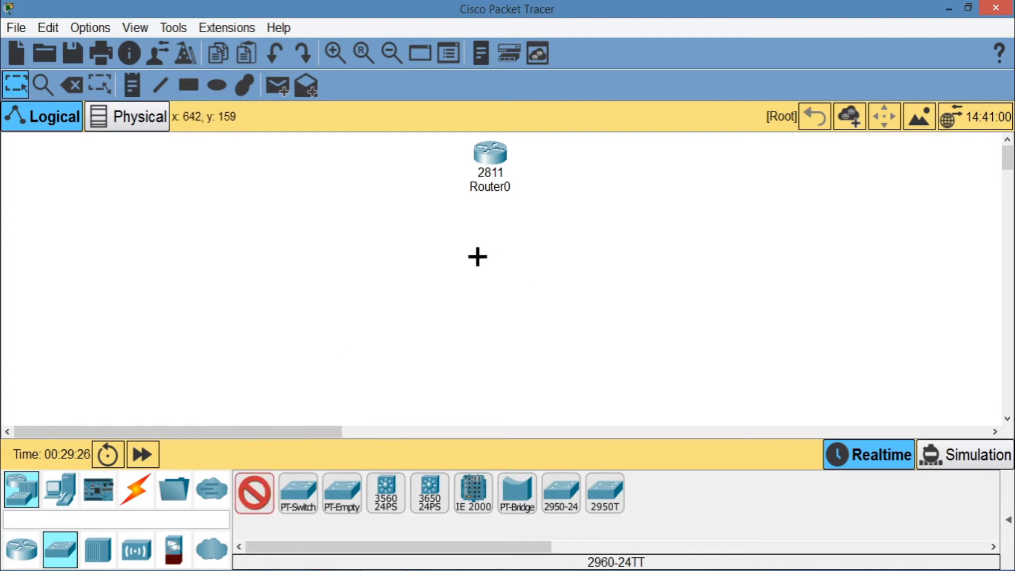
{"action": "left_click", "coordinate": [490, 238]}
{"action": "left_click", "coordinate": [254, 492]}
{"action": "left_click", "coordinate": [280, 300]}
{"action": "left_click", "coordinate": [255, 492]}
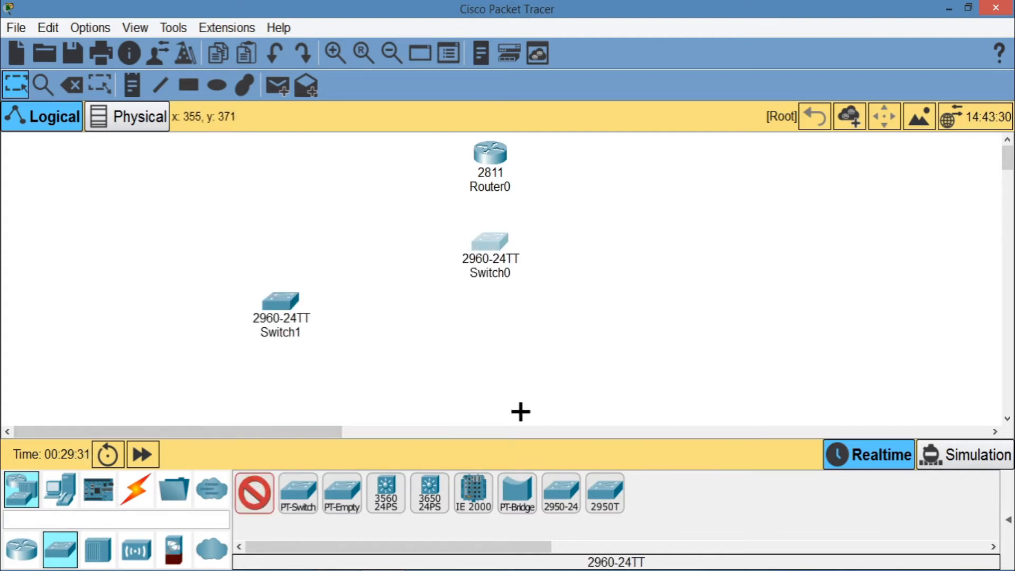
{"action": "left_click", "coordinate": [703, 296]}
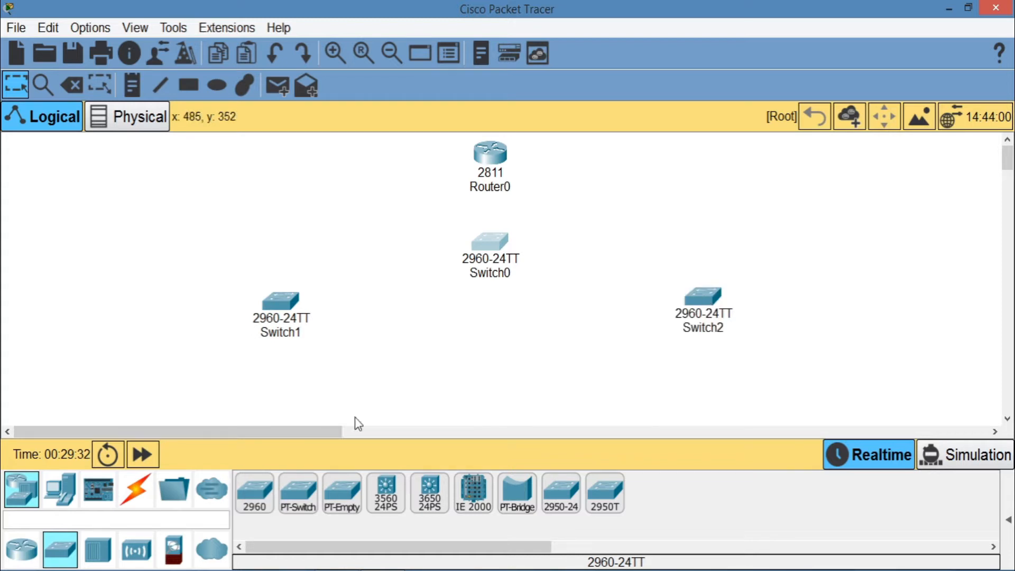
Step: Place two PCs below the left switch, one on each side, and adjust their positions
{"action": "left_click", "coordinate": [60, 490]}
{"action": "left_click", "coordinate": [254, 492]}
{"action": "left_click", "coordinate": [151, 372]}
{"action": "left_click", "coordinate": [241, 491]}
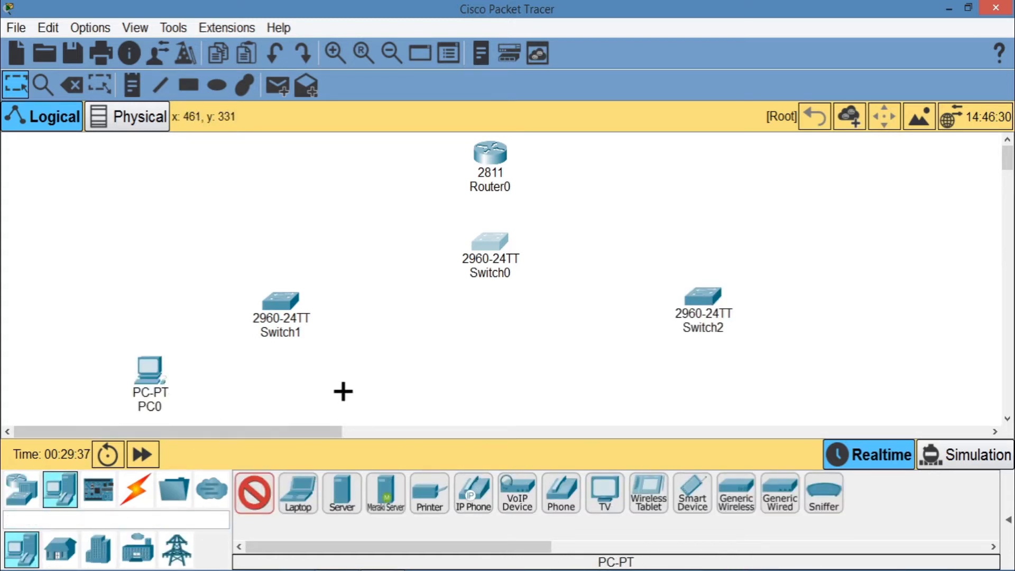
{"action": "left_click", "coordinate": [366, 370]}
{"action": "left_click_drag", "start_coordinate": [372, 382], "coordinate": [379, 375]}
{"action": "left_click_drag", "start_coordinate": [153, 375], "coordinate": [157, 364]}
{"action": "left_click_drag", "start_coordinate": [378, 373], "coordinate": [397, 370]}
Step: Place two more PCs below the right switch, one on each side
{"action": "left_click", "coordinate": [256, 495]}
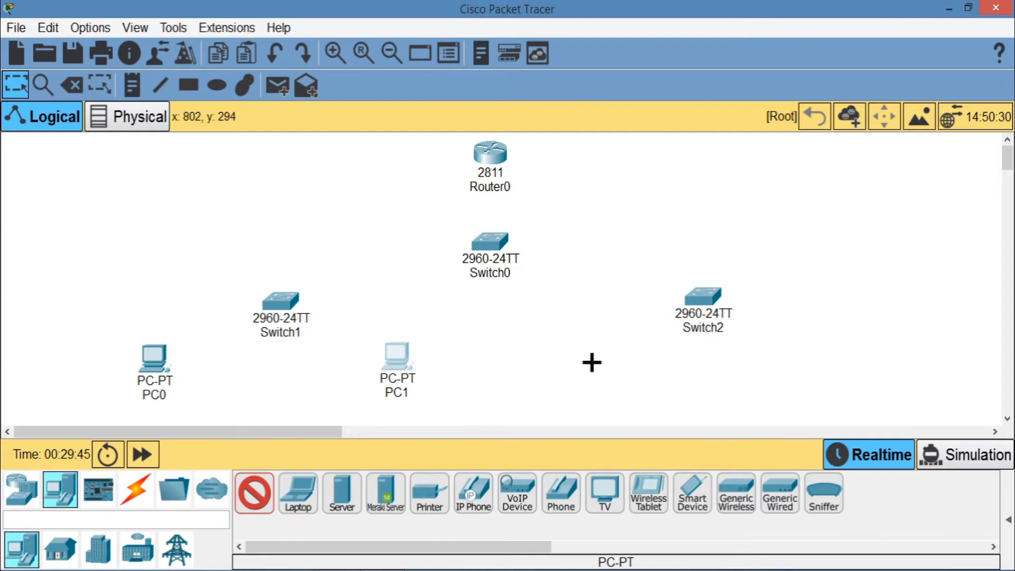
{"action": "left_click", "coordinate": [584, 364]}
{"action": "left_click", "coordinate": [257, 503]}
{"action": "left_click", "coordinate": [842, 360]}
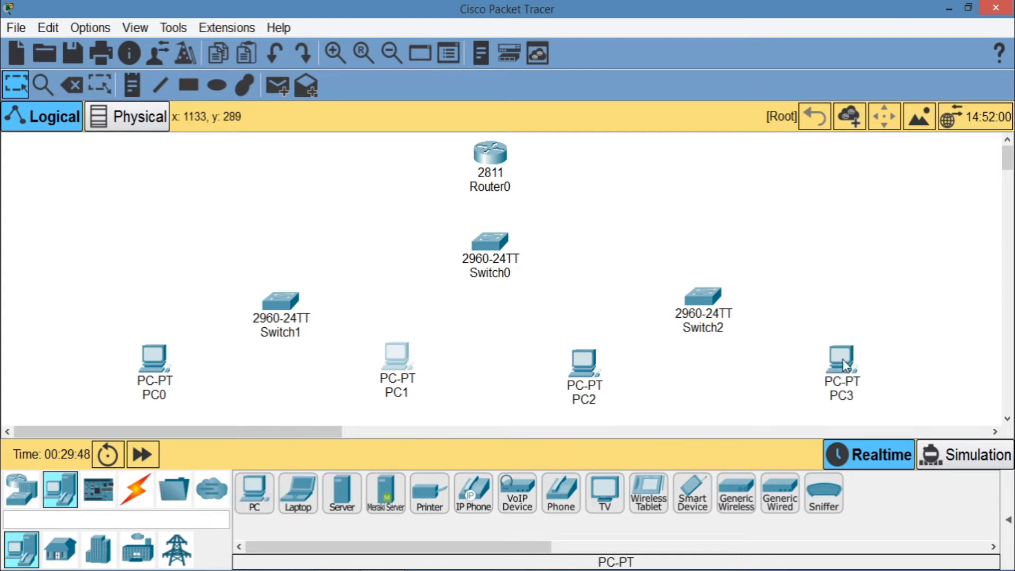
Step: Connect Router0 FastEthernet0/0 to Switch0 FastEthernet0/1 with a copper straight-through cable and move Switch0 slightly lower
{"action": "left_click", "coordinate": [136, 490]}
{"action": "left_click", "coordinate": [255, 492]}
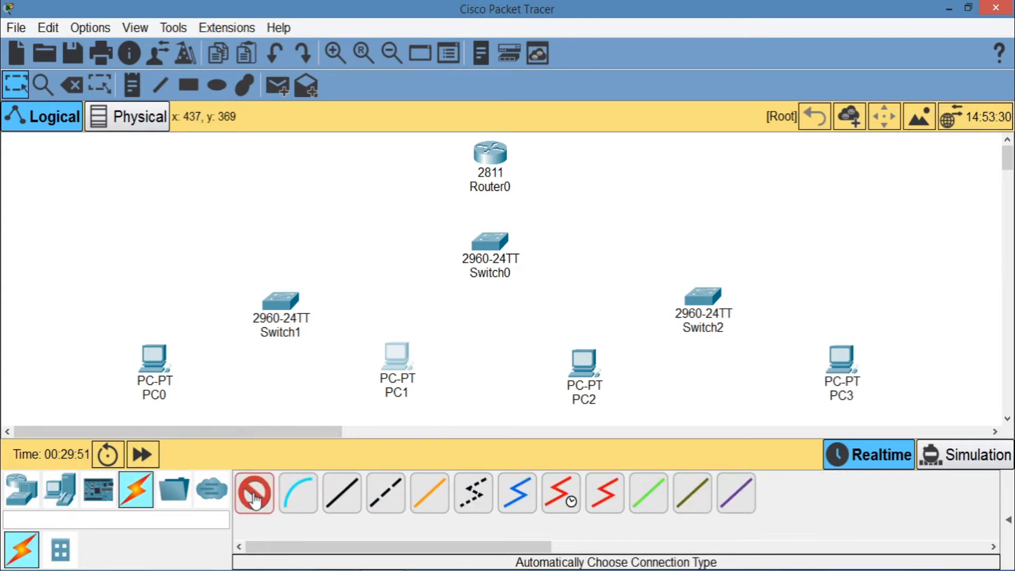
{"action": "left_click", "coordinate": [341, 494]}
{"action": "left_click", "coordinate": [490, 155]}
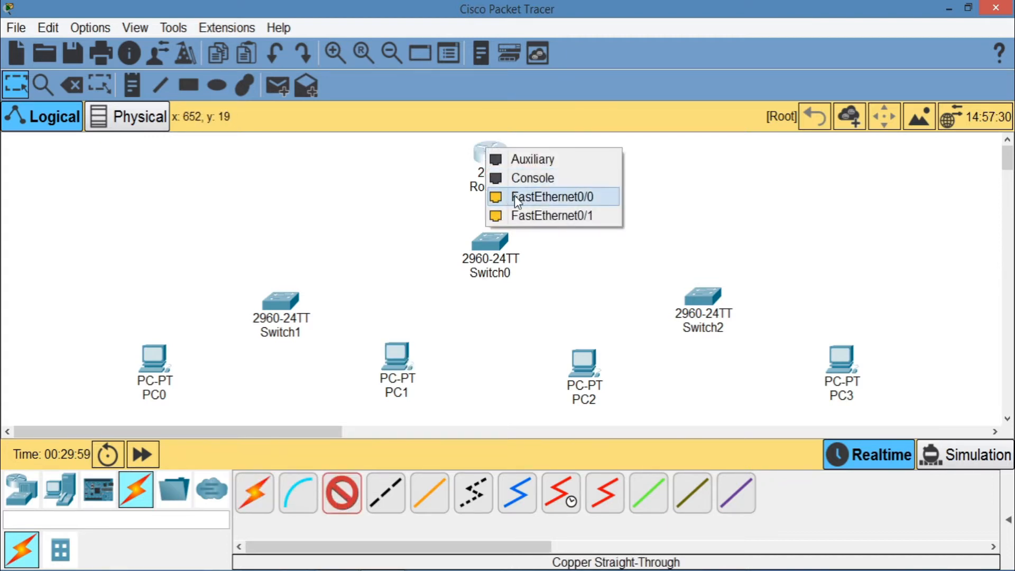
{"action": "left_click", "coordinate": [515, 195]}
{"action": "left_click", "coordinate": [493, 244]}
{"action": "left_click", "coordinate": [550, 32]}
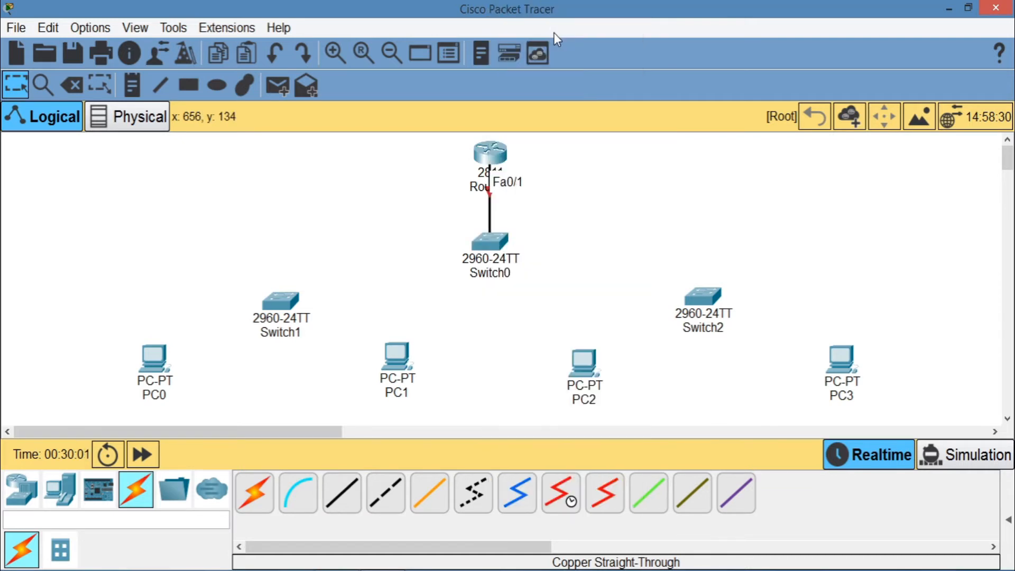
{"action": "left_click_drag", "start_coordinate": [493, 244], "coordinate": [491, 268]}
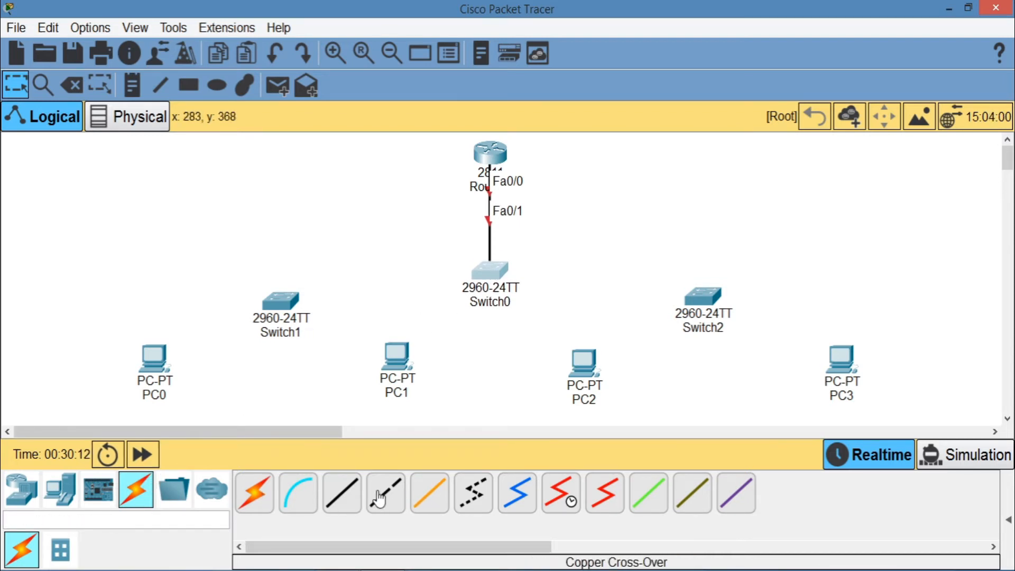
Step: Connect Switch0 FastEthernet0/2 to Switch1 FastEthernet0/1 with a copper straight-through cable
{"action": "left_click", "coordinate": [350, 493]}
{"action": "left_click", "coordinate": [490, 263]}
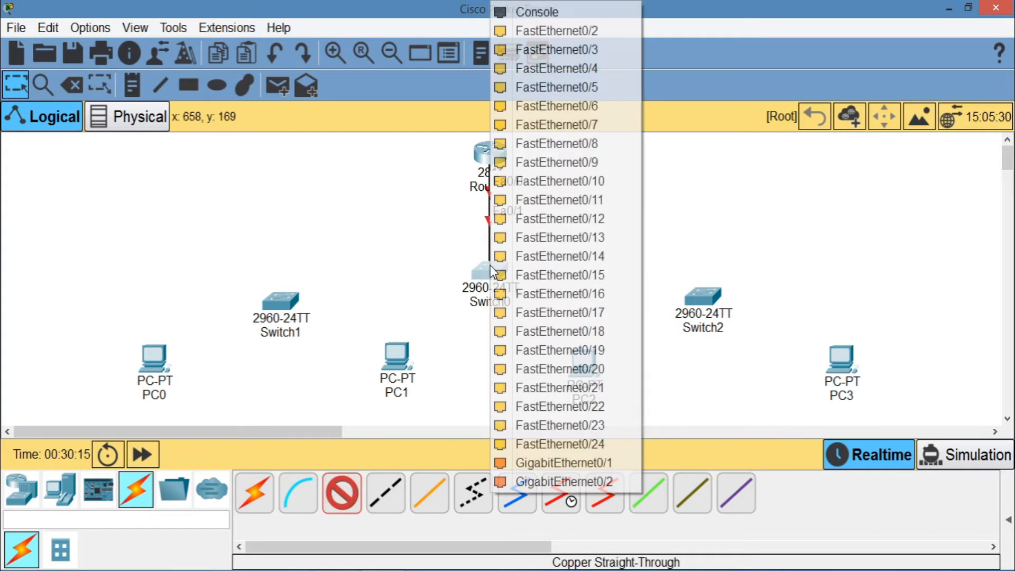
{"action": "left_click", "coordinate": [531, 31]}
{"action": "left_click", "coordinate": [280, 299]}
{"action": "left_click", "coordinate": [362, 31]}
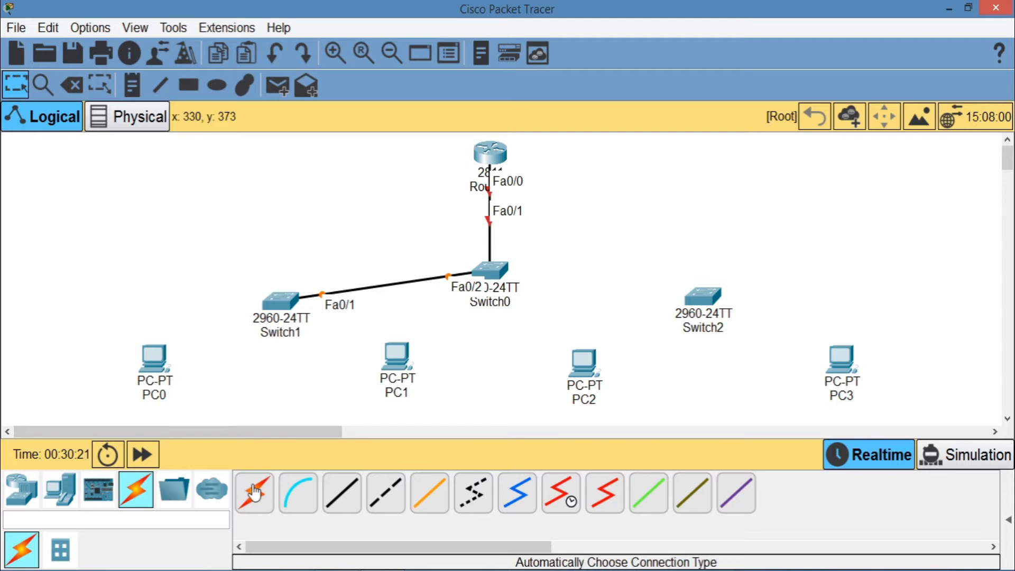
Step: Connect Switch0 FastEthernet0/3 to Switch2 FastEthernet0/1 with a copper straight-through cable and shift Switch2 slightly
{"action": "left_click", "coordinate": [342, 493]}
{"action": "left_click", "coordinate": [490, 270]}
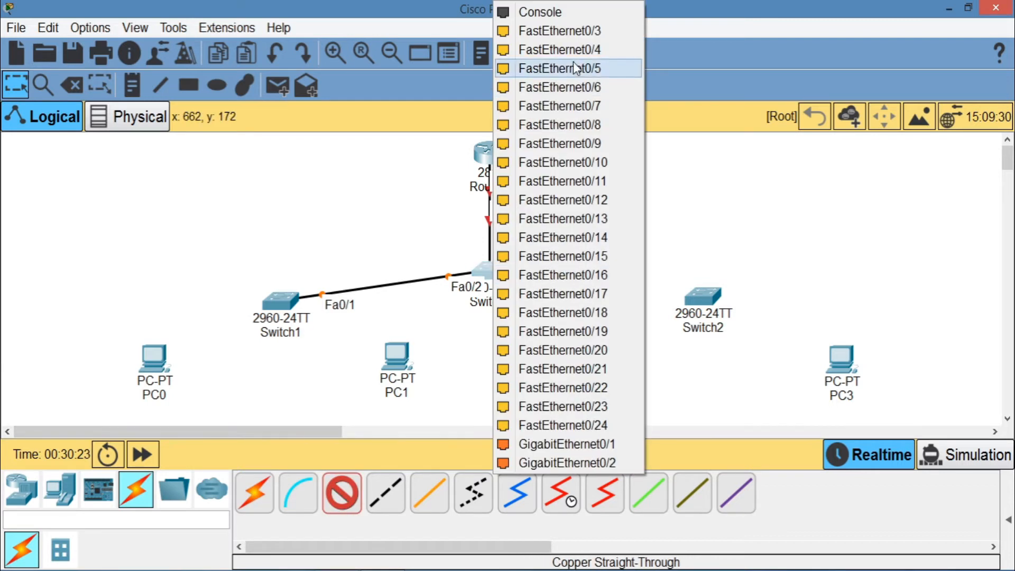
{"action": "left_click", "coordinate": [529, 68]}
{"action": "left_click", "coordinate": [703, 296]}
{"action": "left_click", "coordinate": [740, 30]}
{"action": "left_click_drag", "start_coordinate": [714, 299], "coordinate": [722, 306]}
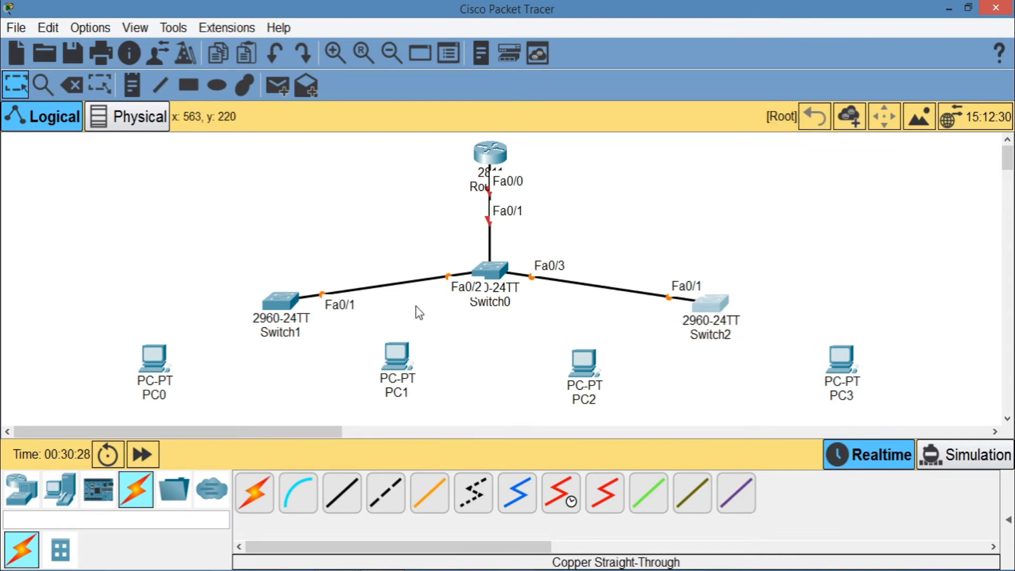
Step: Nudge Switch1 slightly and connect its FastEthernet0/2 port to PC0 FastEthernet0 with a copper straight-through cable
{"action": "left_click_drag", "start_coordinate": [285, 307], "coordinate": [282, 312]}
{"action": "left_click", "coordinate": [342, 493]}
{"action": "left_click", "coordinate": [264, 312]}
{"action": "left_click", "coordinate": [325, 31]}
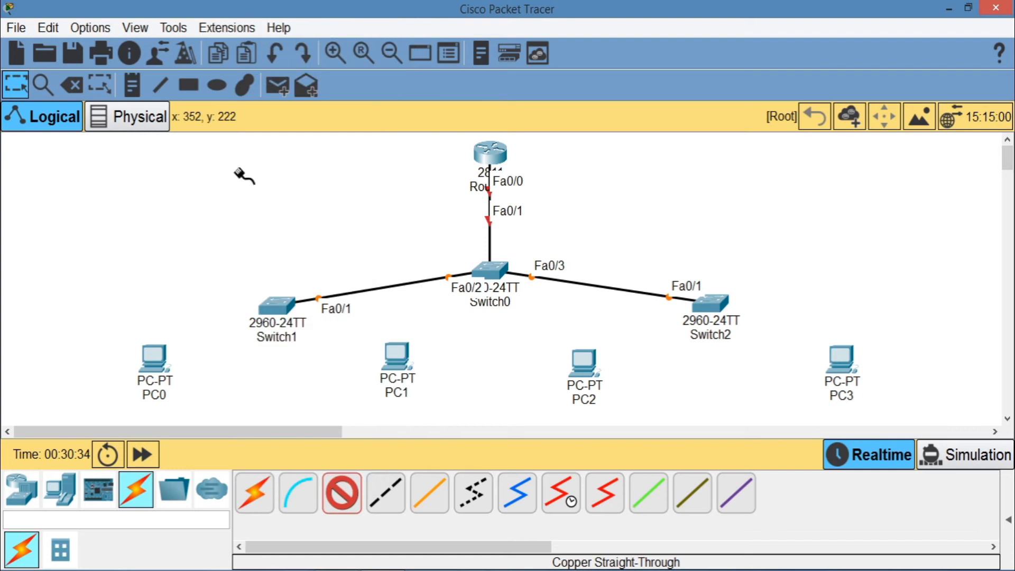
{"action": "left_click", "coordinate": [158, 359]}
{"action": "left_click", "coordinate": [220, 425]}
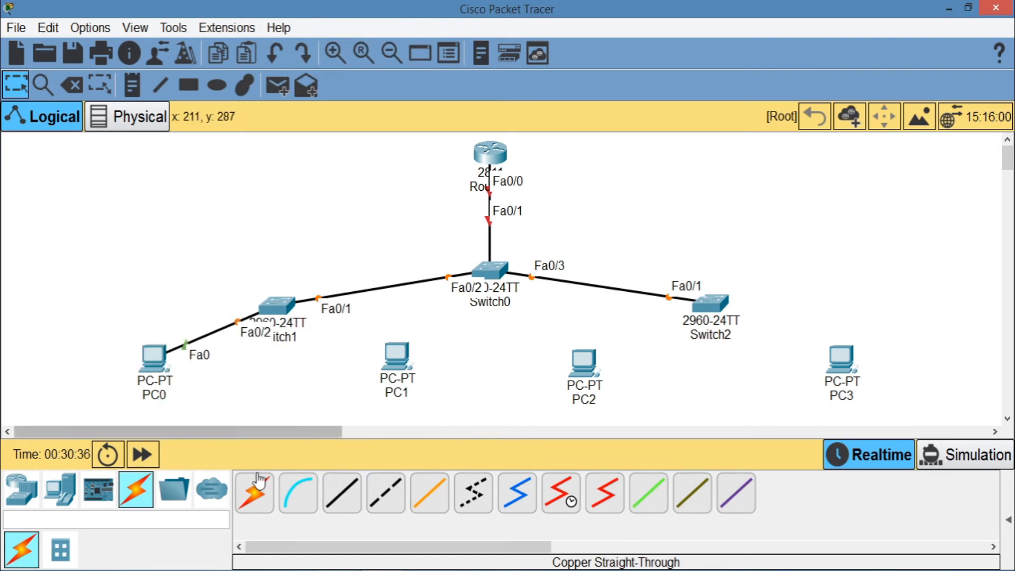
Step: Connect Switch1 FastEthernet0/3 to PC1 FastEthernet0 with a copper straight-through cable
{"action": "left_click", "coordinate": [341, 493]}
{"action": "left_click", "coordinate": [286, 306]}
{"action": "left_click", "coordinate": [339, 31]}
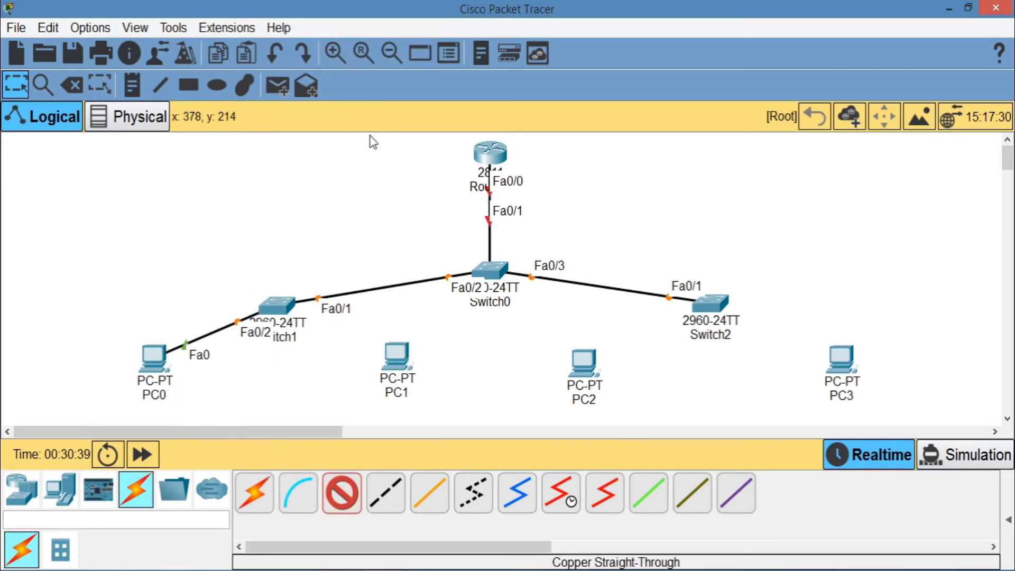
{"action": "left_click", "coordinate": [398, 357]}
{"action": "left_click", "coordinate": [439, 425]}
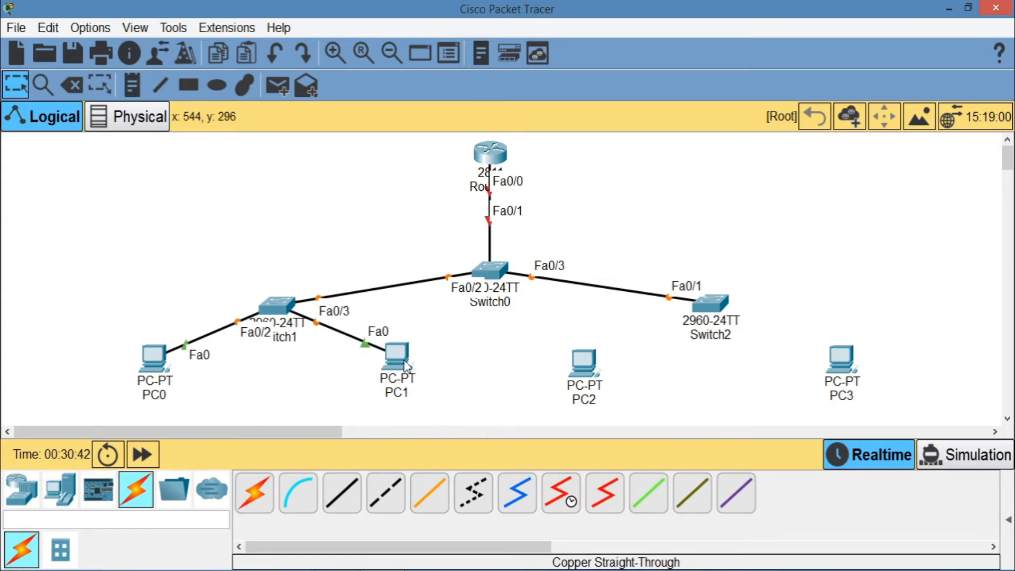
Step: Move Switch1, PC0 and PC1 lower in the workspace to spread out the left branch of the topology
{"action": "left_click_drag", "start_coordinate": [406, 364], "coordinate": [407, 378]}
{"action": "mouse_move", "coordinate": [292, 308]}
{"action": "left_mouse_down"}
{"action": "mouse_move", "coordinate": [261, 269]}
{"action": "mouse_move", "coordinate": [282, 306]}
{"action": "mouse_move", "coordinate": [339, 331]}
{"action": "mouse_move", "coordinate": [303, 318]}
{"action": "mouse_move", "coordinate": [295, 295]}
{"action": "mouse_move", "coordinate": [297, 324]}
{"action": "left_mouse_up"}
{"action": "left_click_drag", "start_coordinate": [162, 372], "coordinate": [159, 399]}
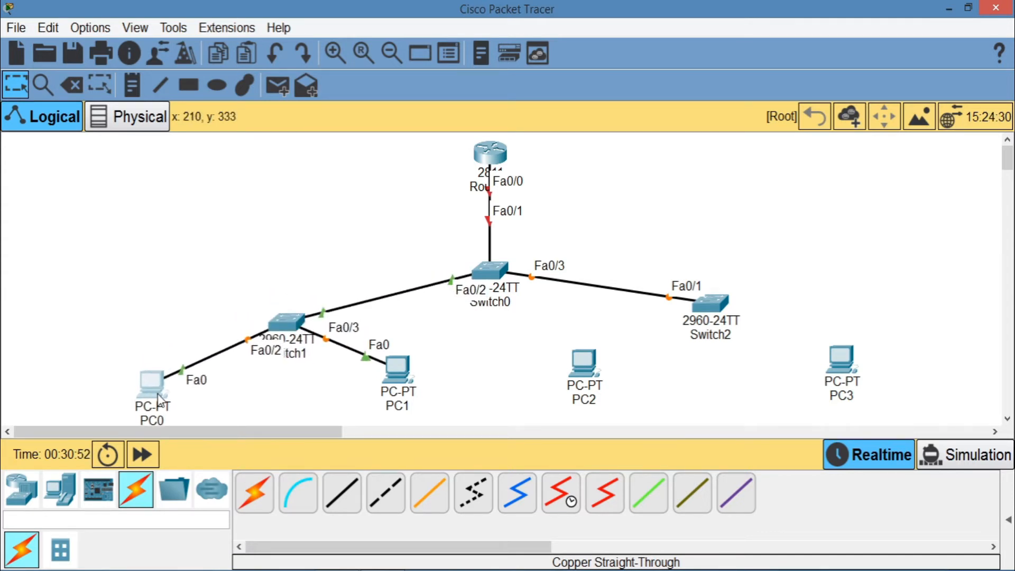
{"action": "left_click_drag", "start_coordinate": [392, 368], "coordinate": [366, 396]}
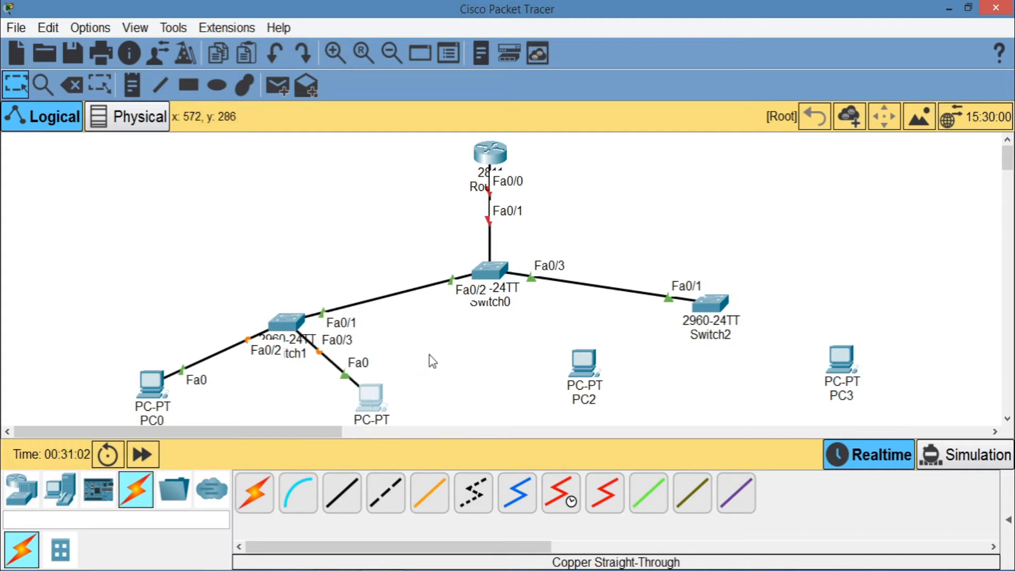
Step: Connect Switch2 FastEthernet0/2 to PC2 FastEthernet0 with a copper straight-through cable
{"action": "left_click", "coordinate": [343, 493]}
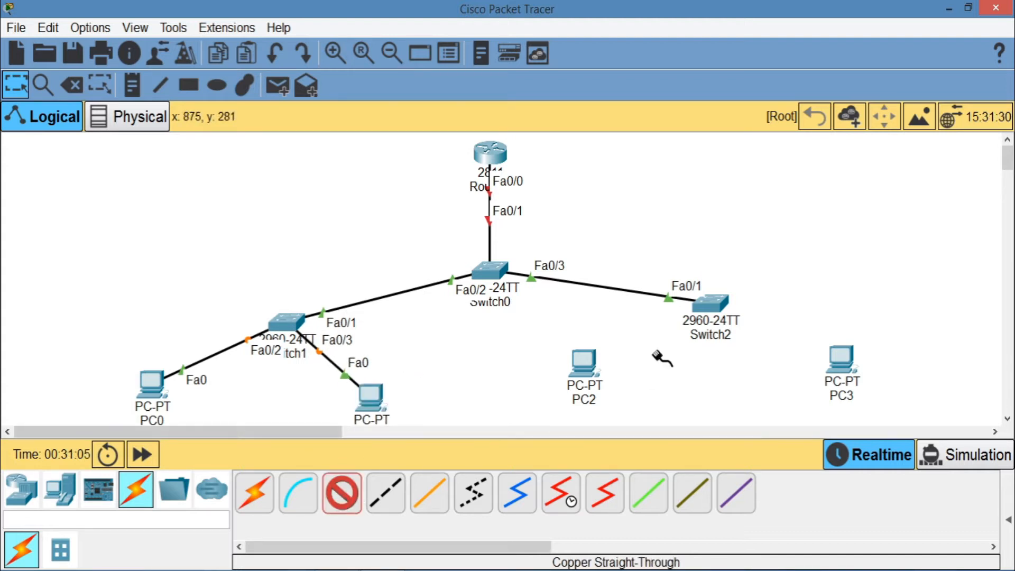
{"action": "left_click", "coordinate": [711, 307]}
{"action": "left_click", "coordinate": [761, 29]}
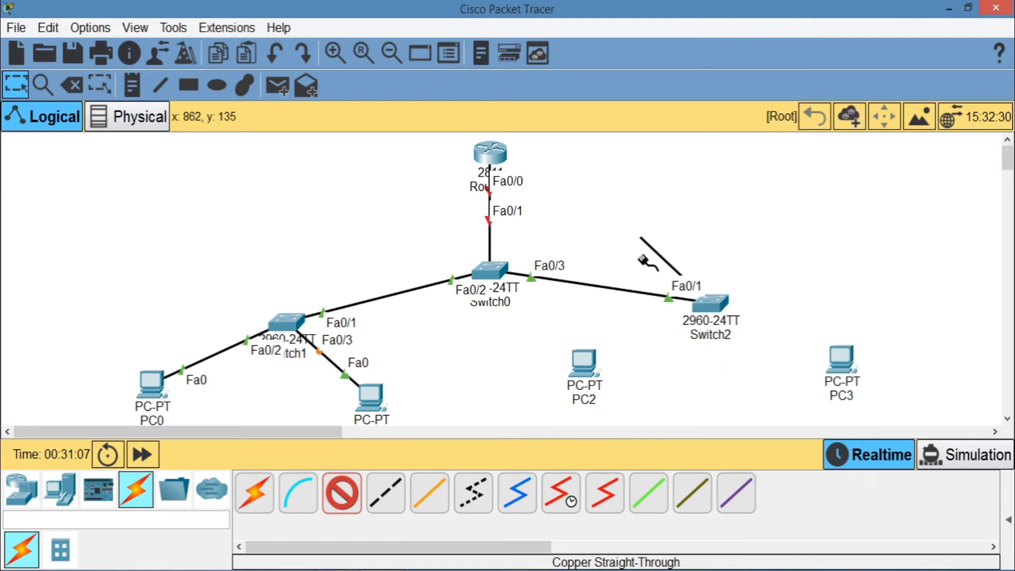
{"action": "left_click", "coordinate": [583, 373]}
{"action": "left_click", "coordinate": [618, 433]}
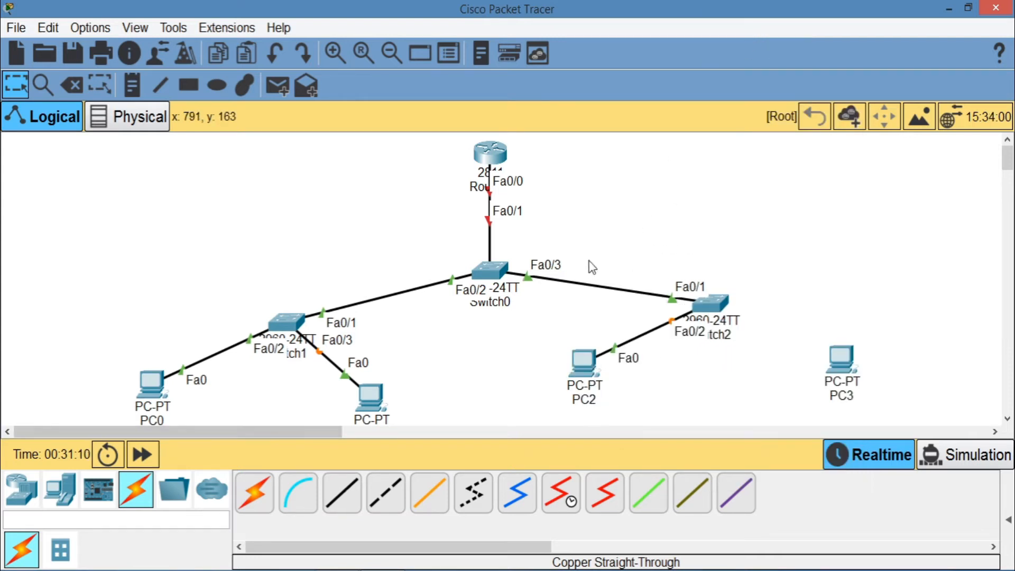
Step: Connect Switch2 FastEthernet0/3 to PC3 FastEthernet0 with a copper straight-through cable
{"action": "left_click", "coordinate": [342, 493]}
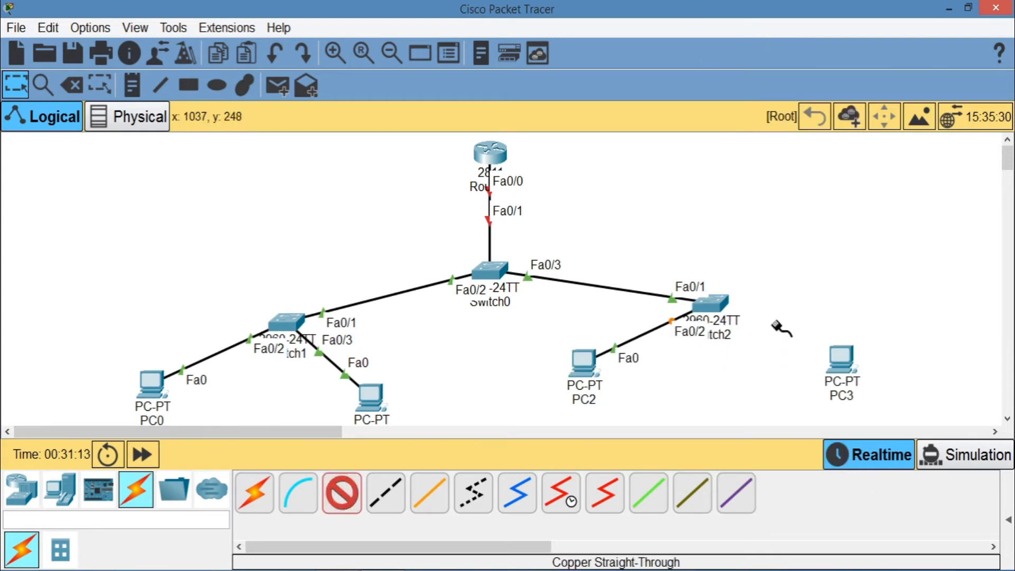
{"action": "left_click", "coordinate": [719, 306]}
{"action": "left_click", "coordinate": [764, 68]}
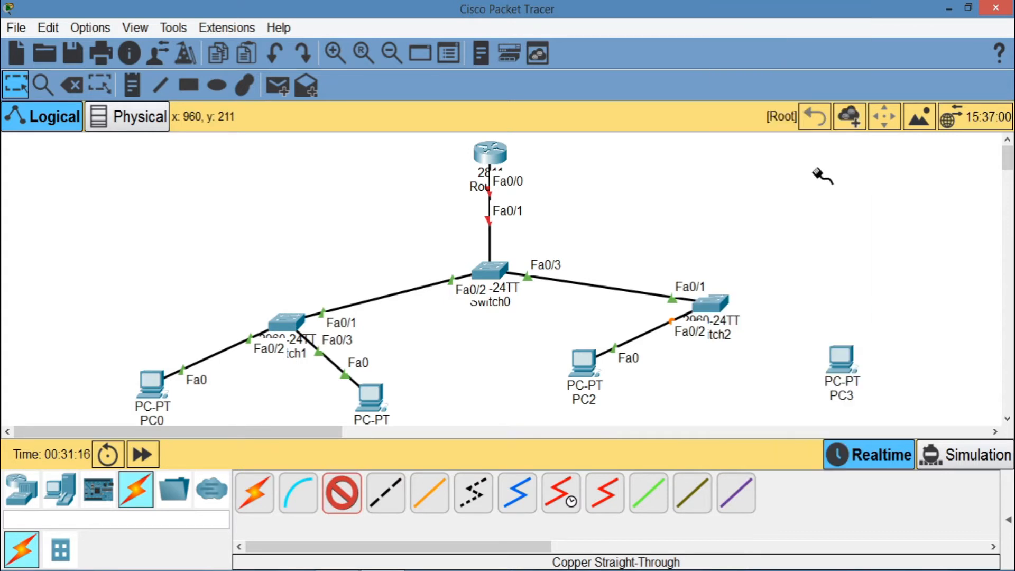
{"action": "left_click", "coordinate": [850, 369]}
{"action": "left_click", "coordinate": [895, 427]}
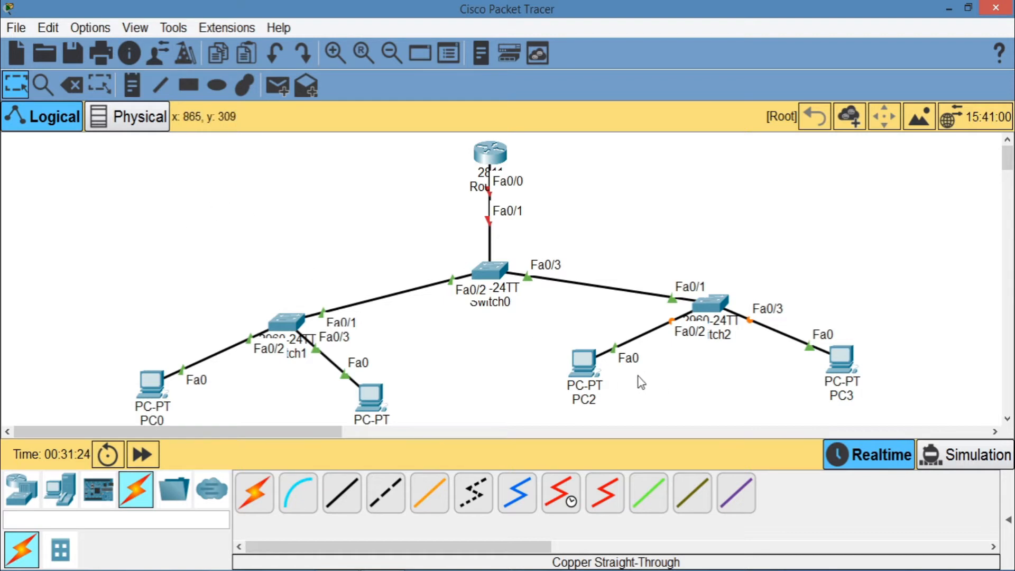
{"action": "right_click", "coordinate": [759, 570]}
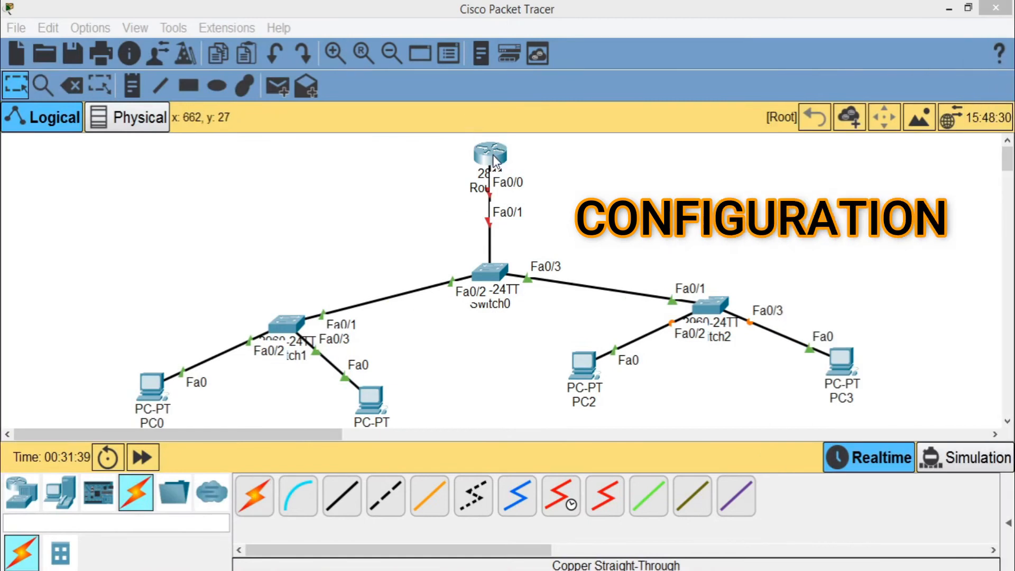
Step: Open Router0's command line in a maximized window and answer no to the initial configuration dialog
{"action": "left_click", "coordinate": [493, 155]}
{"action": "left_click", "coordinate": [401, 105]}
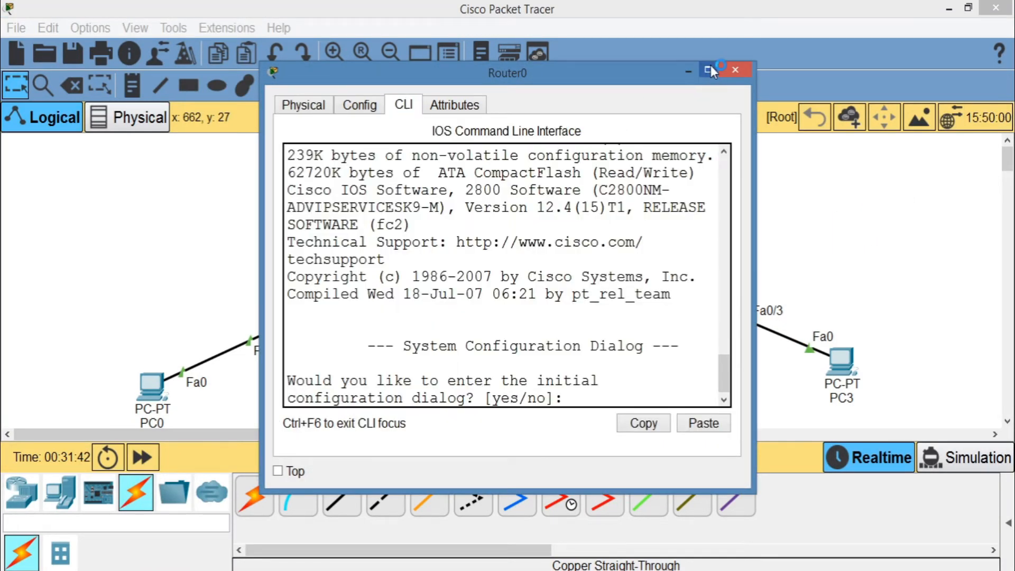
{"action": "left_click", "coordinate": [712, 21]}
{"action": "key", "text": "Return"}
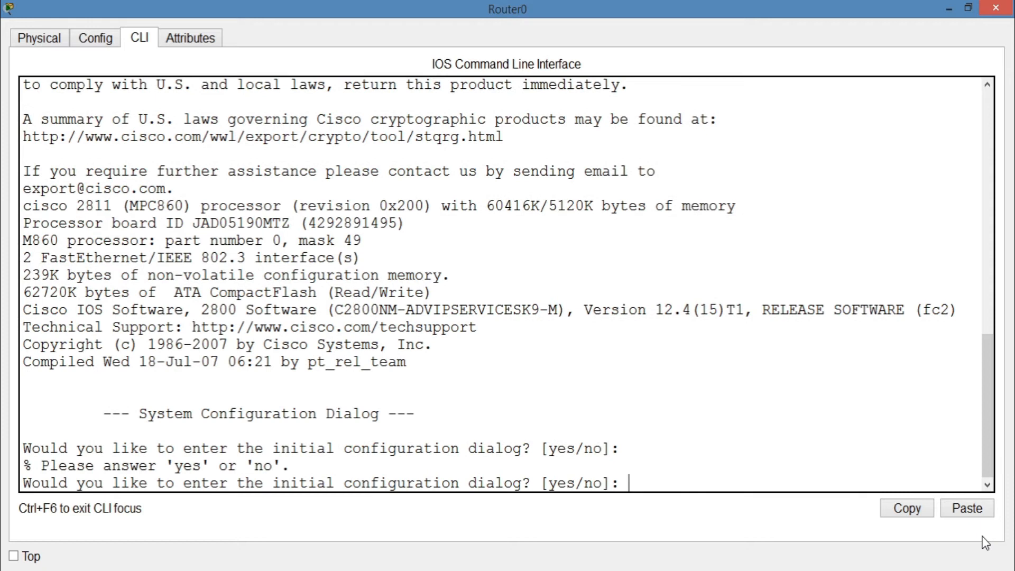
{"action": "type", "text": "no"}
{"action": "key", "text": "Return"}
{"action": "key", "text": "Return"}
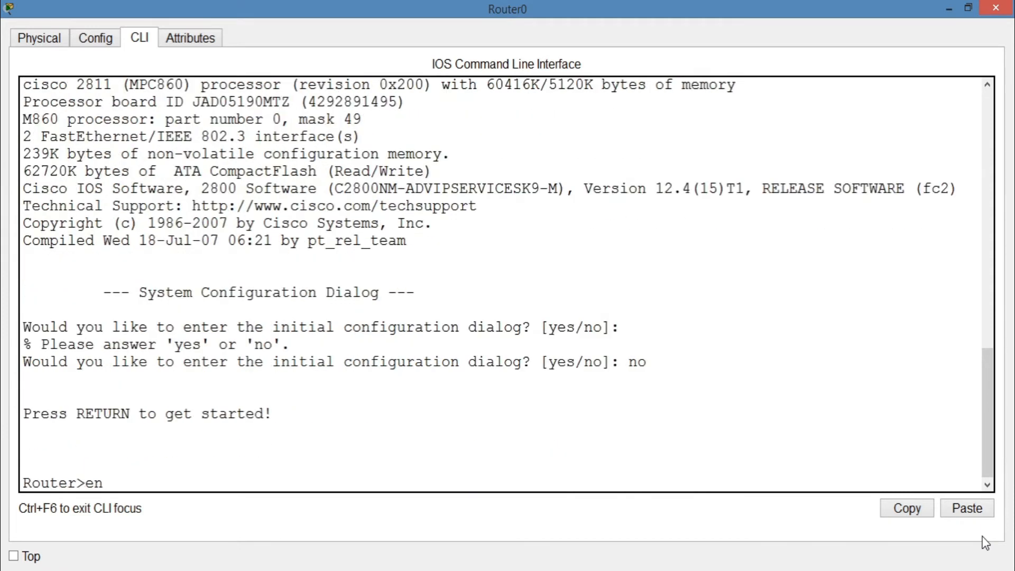
Step: Enter privileged mode on Router0 with en and global configuration mode with config t
{"action": "type", "text": "en"}
{"action": "key", "text": "Return"}
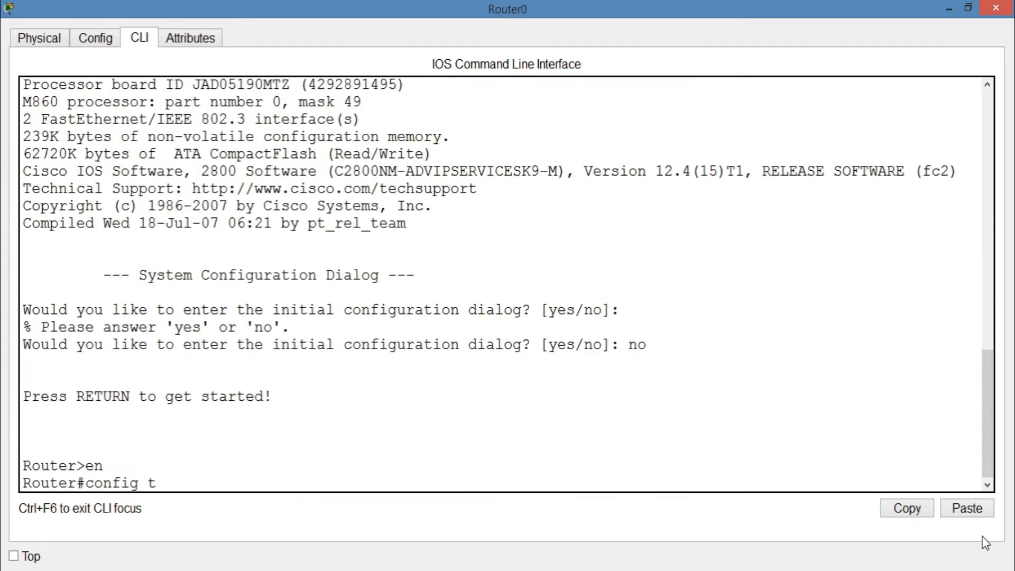
{"action": "type", "text": "config t"}
{"action": "key", "text": "Return"}
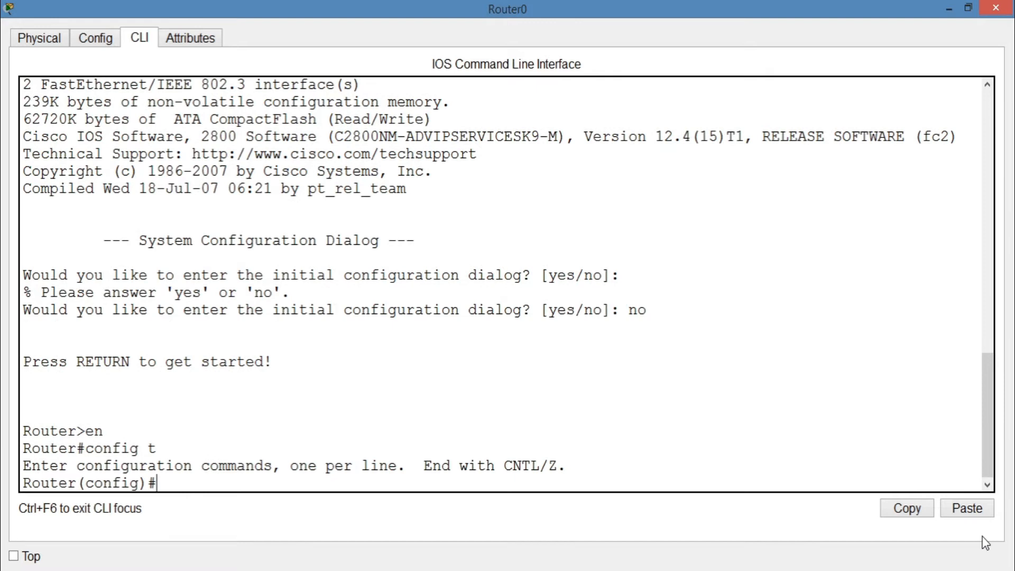
Step: Enable Router0's interface f0/0 with no shut and return to global configuration mode
{"action": "left_click", "coordinate": [968, 7]}
{"action": "left_click_drag", "start_coordinate": [473, 79], "coordinate": [544, 90]}
{"action": "left_click", "coordinate": [766, 103]}
{"action": "type", "text": "int f0/0"}
{"action": "key", "text": "Return"}
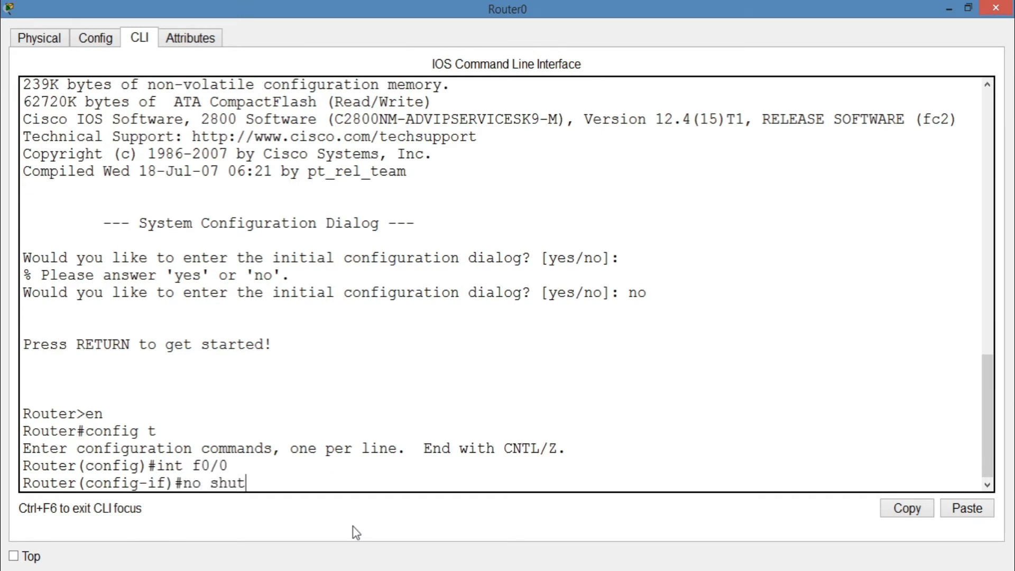
{"action": "type", "text": "no shut"}
{"action": "key", "text": "Return"}
{"action": "key", "text": "Return"}
{"action": "type", "text": "exit"}
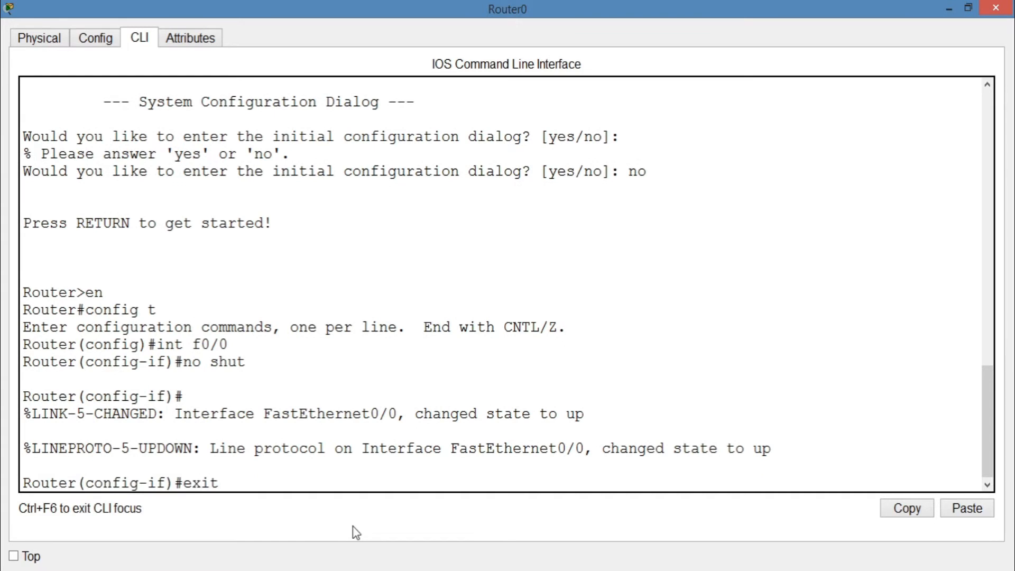
{"action": "key", "text": "Return"}
Step: Create subinterface f0/0.1 on Router0 and set its encapsulation to dot1Q 10
{"action": "type", "text": "int f0/0.1"}
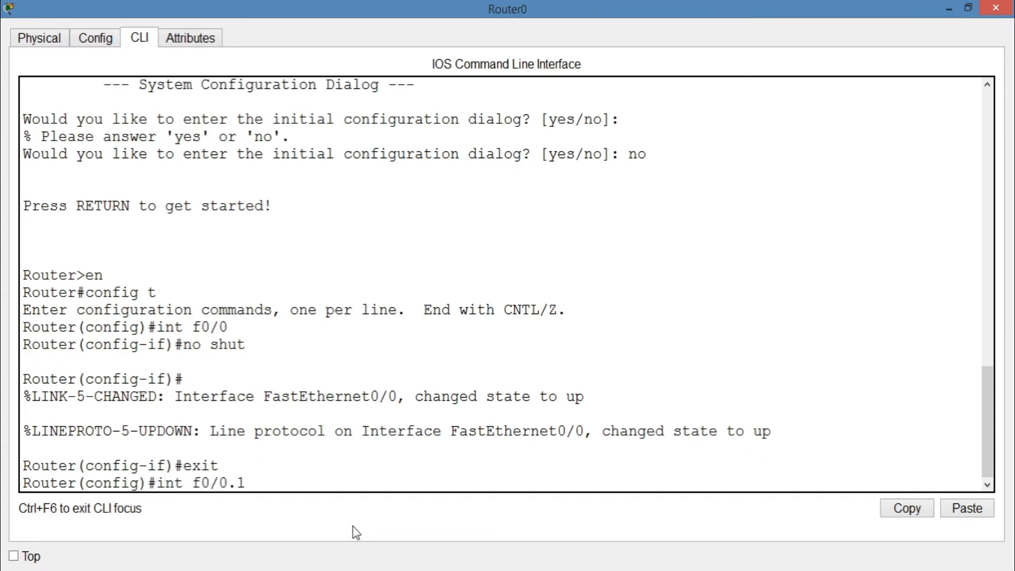
{"action": "key", "text": "Return"}
{"action": "key", "text": "Return"}
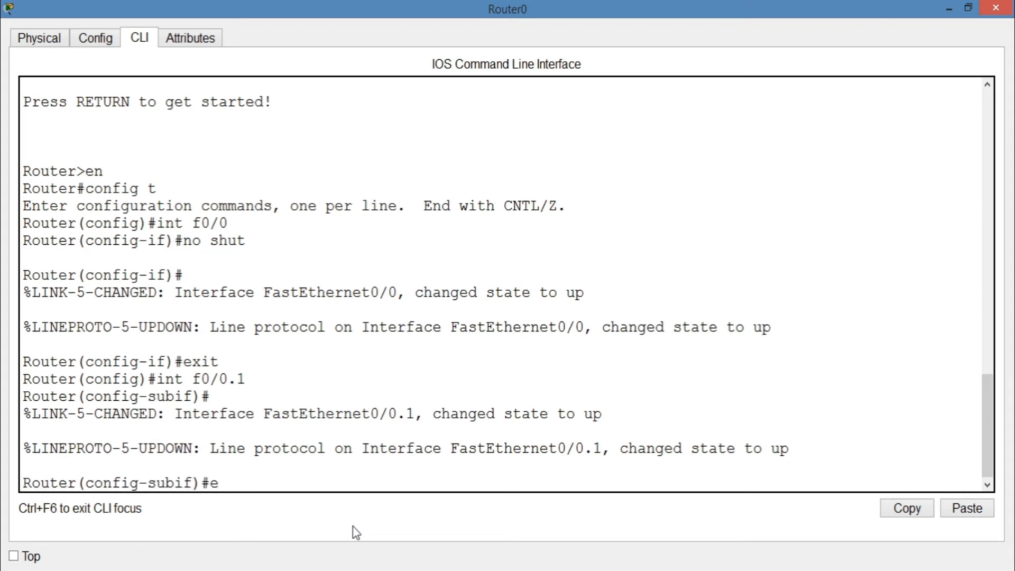
{"action": "type", "text": "encap"}
{"action": "key", "text": "Tab"}
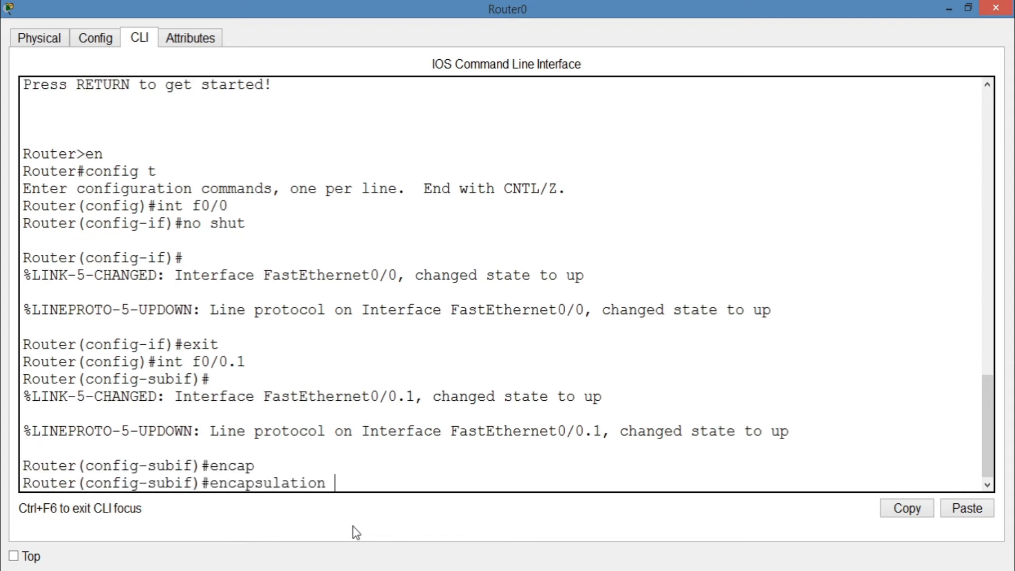
{"action": "type", "text": "dot"}
{"action": "key", "text": "Tab"}
{"action": "type", "text": "10"}
{"action": "key", "text": "Return"}
Step: Assign IP address 10.1.1.1 with mask 255.0.0.0 to subinterface f0/0.1 and exit its configuration
{"action": "type", "text": "ip"}
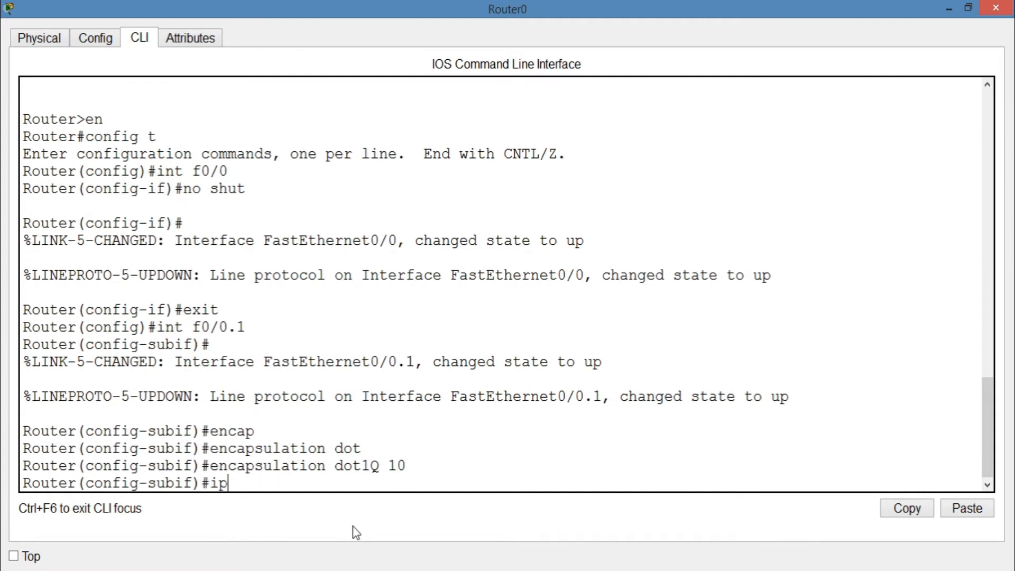
{"action": "type", "text": " addr 10.1.1.1 "}
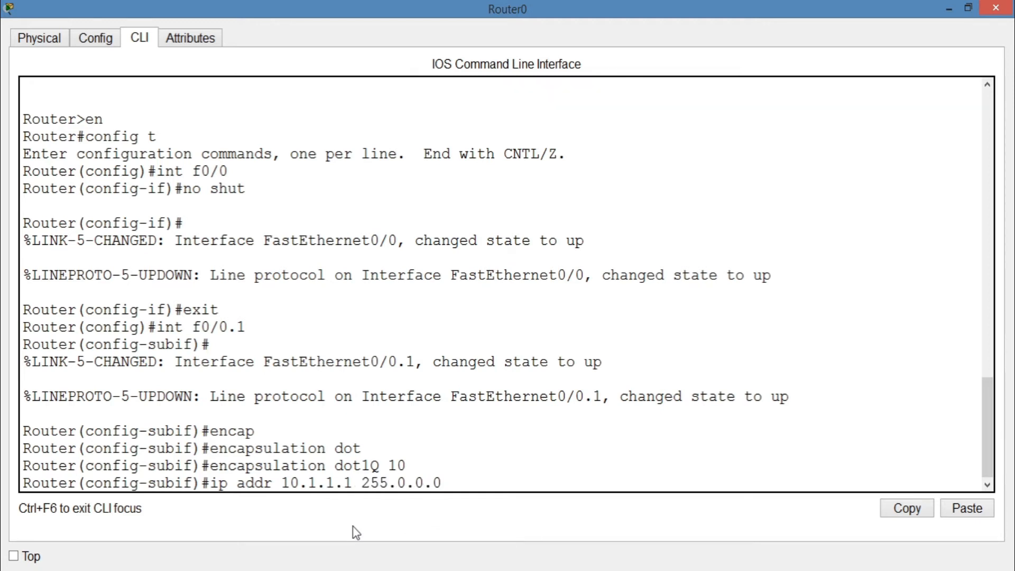
{"action": "type", "text": "255.0.0.0"}
{"action": "key", "text": "Return"}
{"action": "type", "text": "exit"}
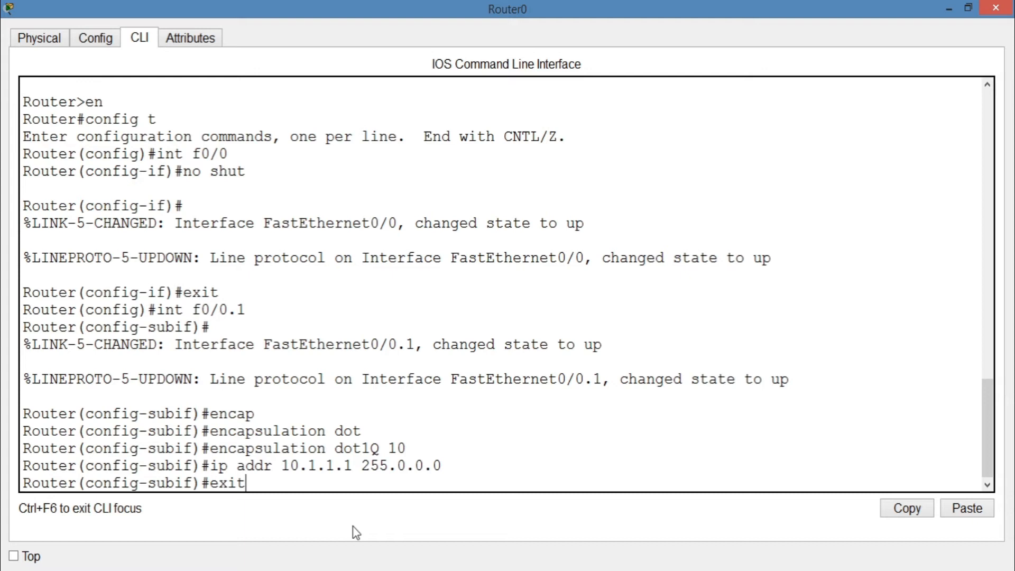
{"action": "key", "text": "Return"}
Step: Create subinterface f0/0.2 on Router0 and set its encapsulation to dot1Q 20
{"action": "type", "text": "int"}
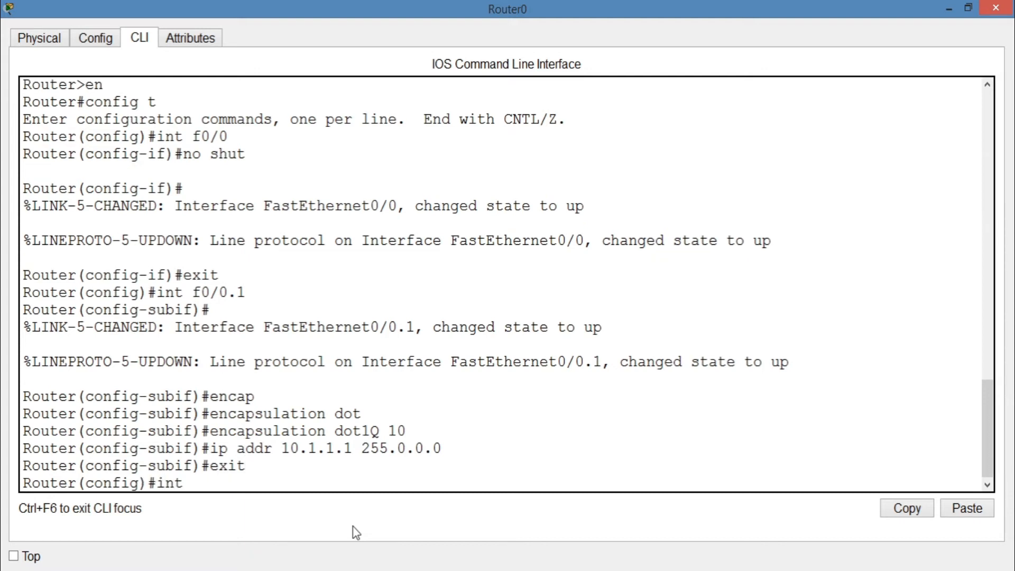
{"action": "type", "text": " f0/0.2"}
{"action": "key", "text": "Return"}
{"action": "key", "text": "Return"}
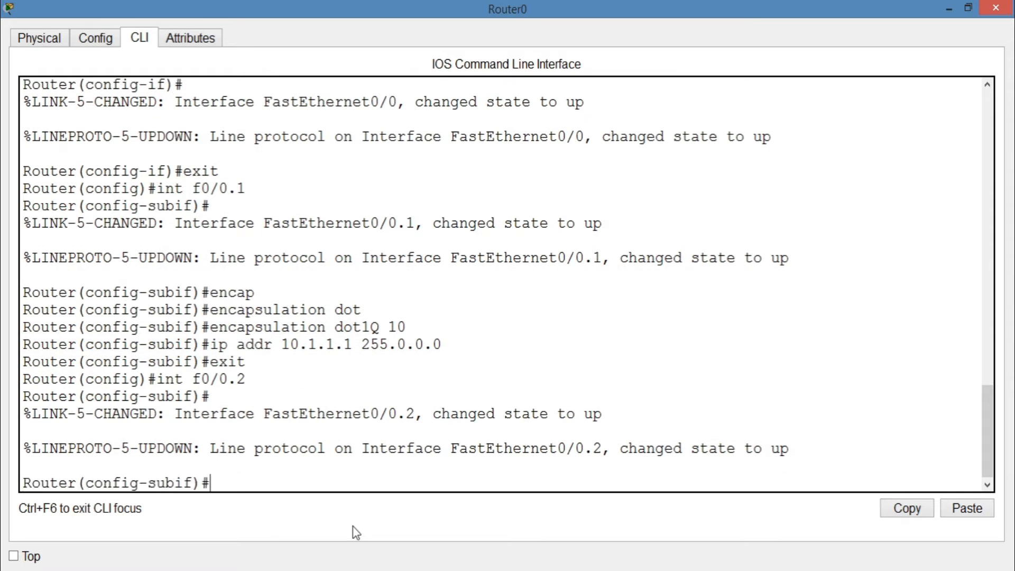
{"action": "type", "text": "enca"}
{"action": "key", "text": "Tab"}
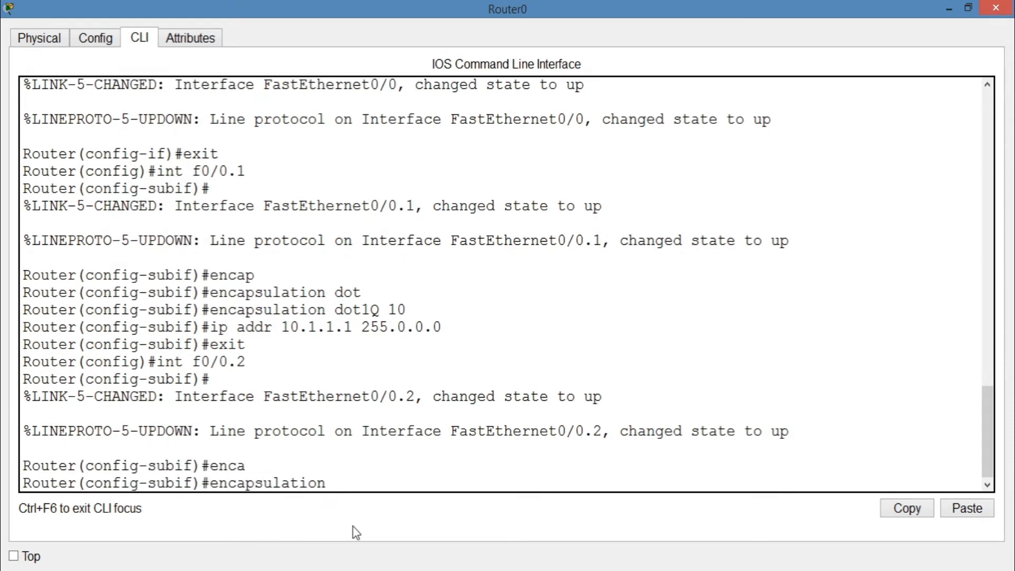
{"action": "type", "text": "dot"}
{"action": "key", "text": "Tab"}
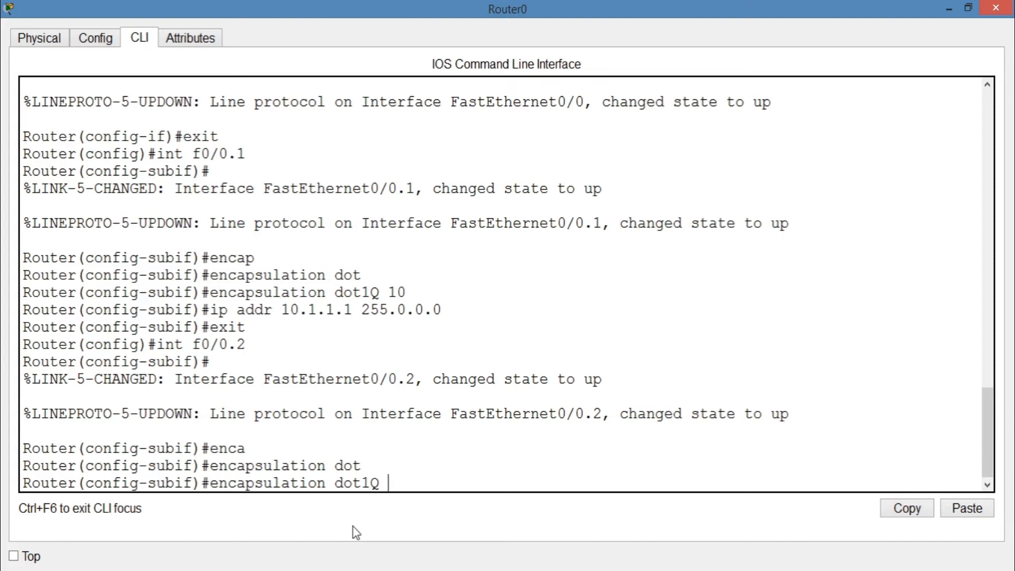
{"action": "key", "text": "Return"}
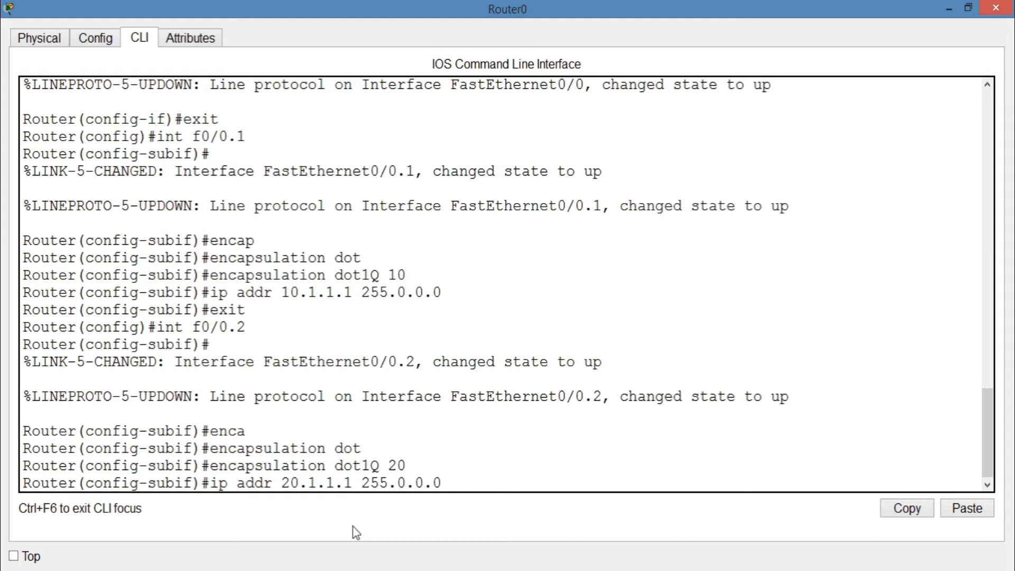
Step: Assign IP address 20.1.1.1 with mask 255.0.0.0 to subinterface f0/0.2 and exit its configuration
{"action": "key", "text": "Return"}
{"action": "type", "text": "exi"}
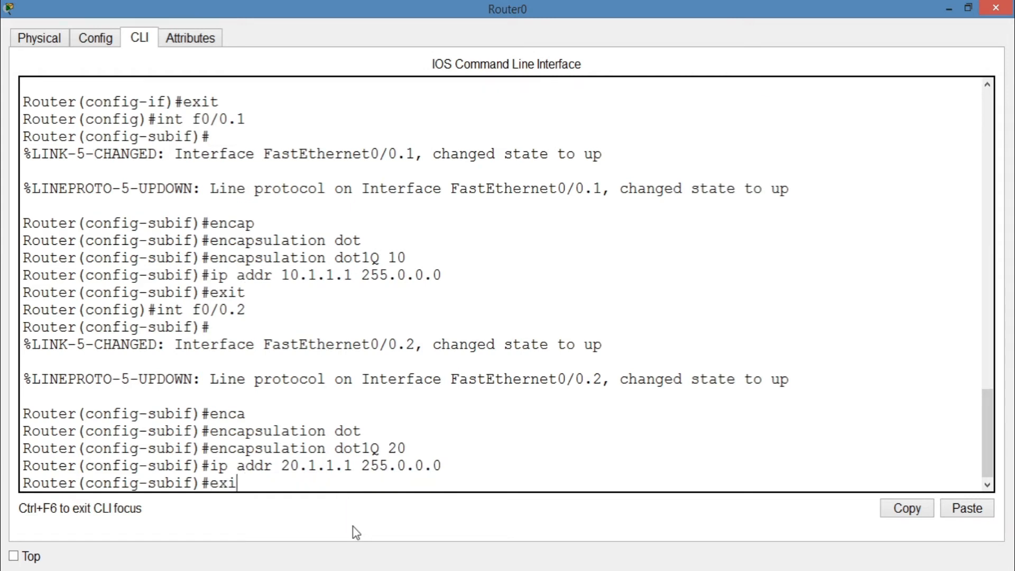
{"action": "type", "text": "t"}
{"action": "key", "text": "Return"}
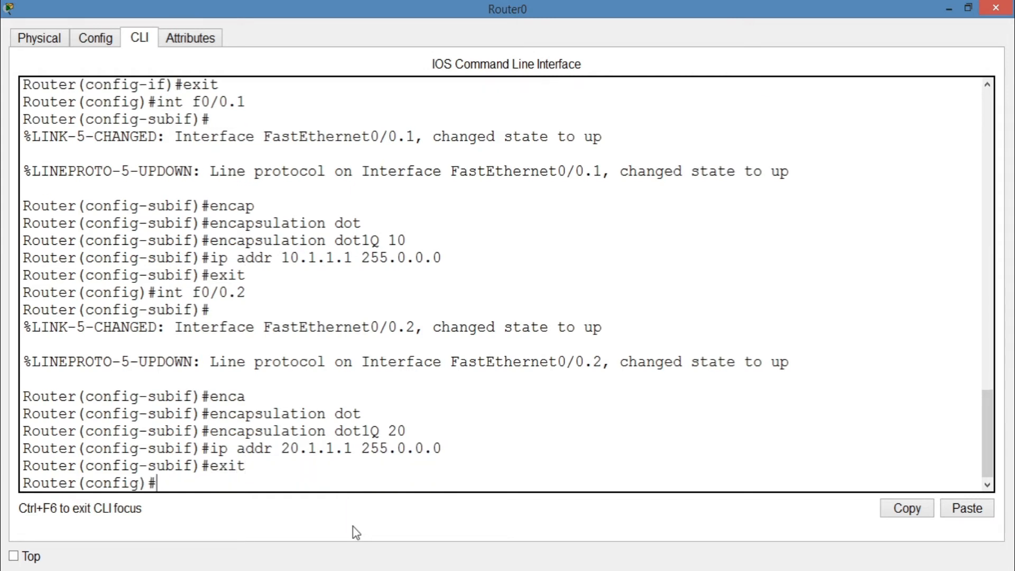
Step: Leave configuration mode on Router0, save the configuration with w and close the router window
{"action": "key", "text": "ctrl+z"}
{"action": "key", "text": "Return"}
{"action": "type", "text": "w"}
{"action": "key", "text": "Return"}
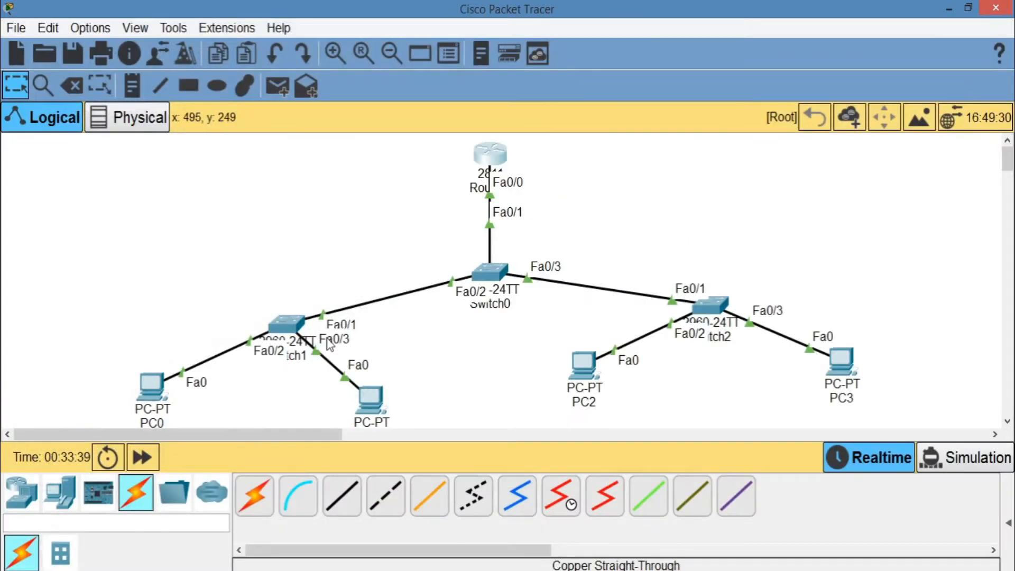
Step: Open Switch0's command line in a maximized window and enter global configuration mode with en and config t
{"action": "left_click", "coordinate": [489, 273]}
{"action": "left_click", "coordinate": [403, 104]}
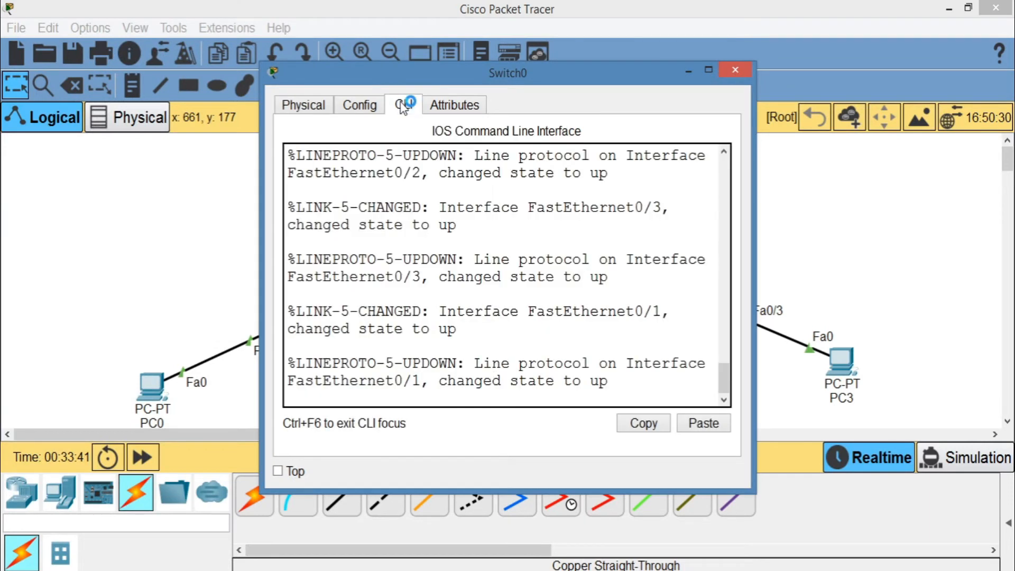
{"action": "left_click", "coordinate": [709, 70]}
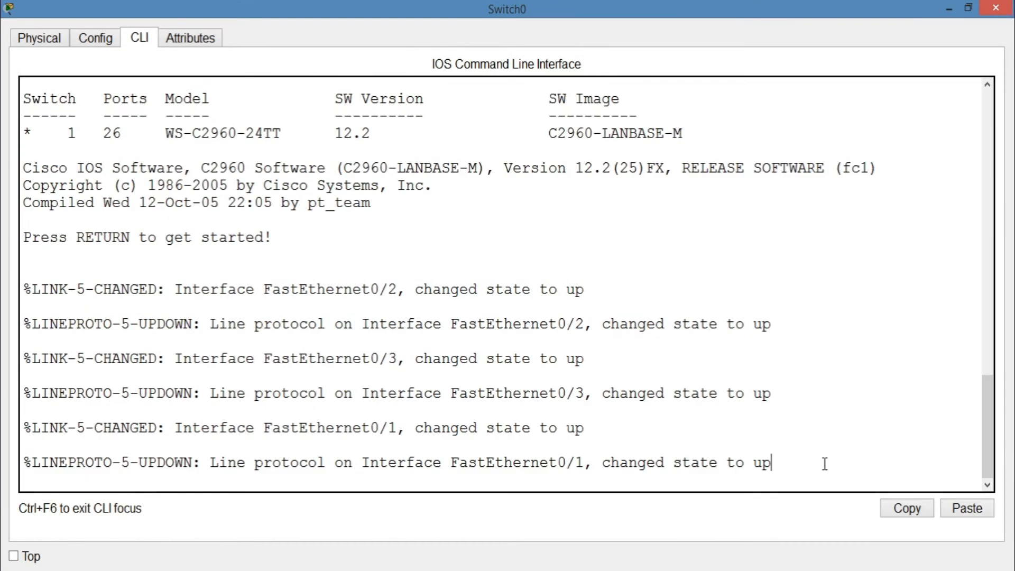
{"action": "key", "text": "Return"}
{"action": "type", "text": "en"}
{"action": "key", "text": "Return"}
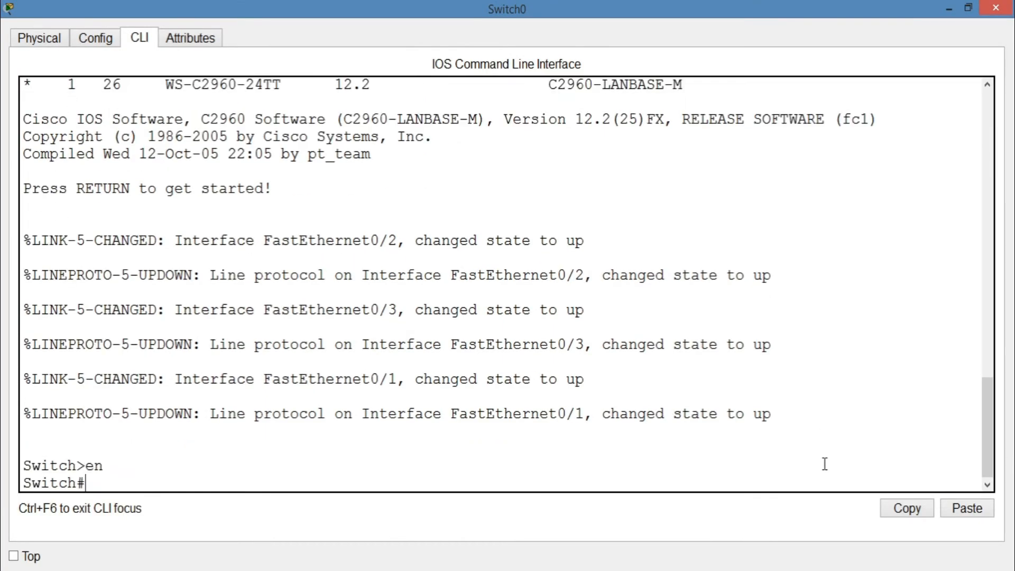
{"action": "type", "text": "config t"}
{"action": "key", "text": "Return"}
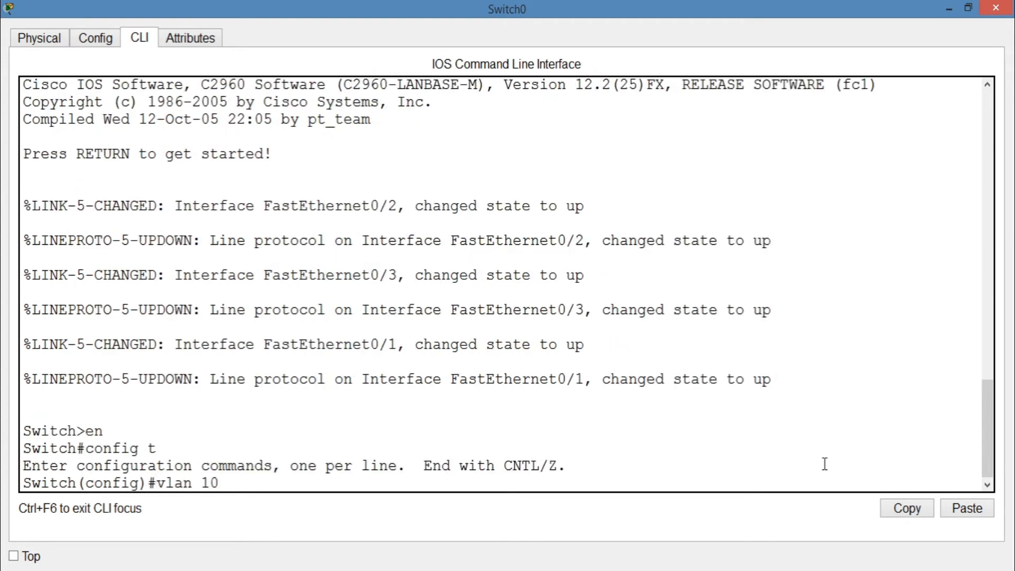
Step: Create VLAN 10 named it and VLAN 20 named cse on Switch0, and exit VLAN configuration
{"action": "type", "text": "vlan 10"}
{"action": "key", "text": "Return"}
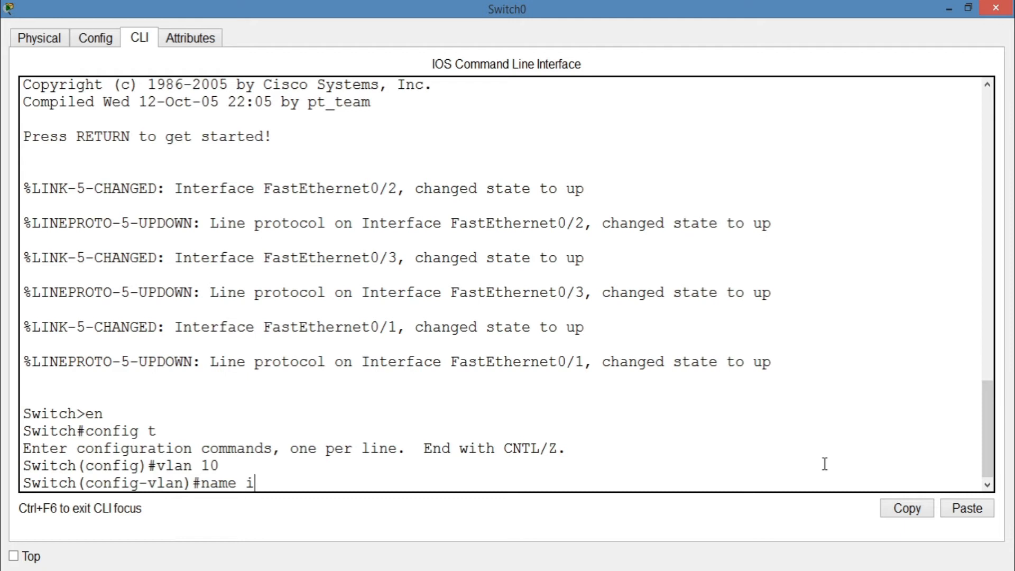
{"action": "type", "text": "name it"}
{"action": "key", "text": "Return"}
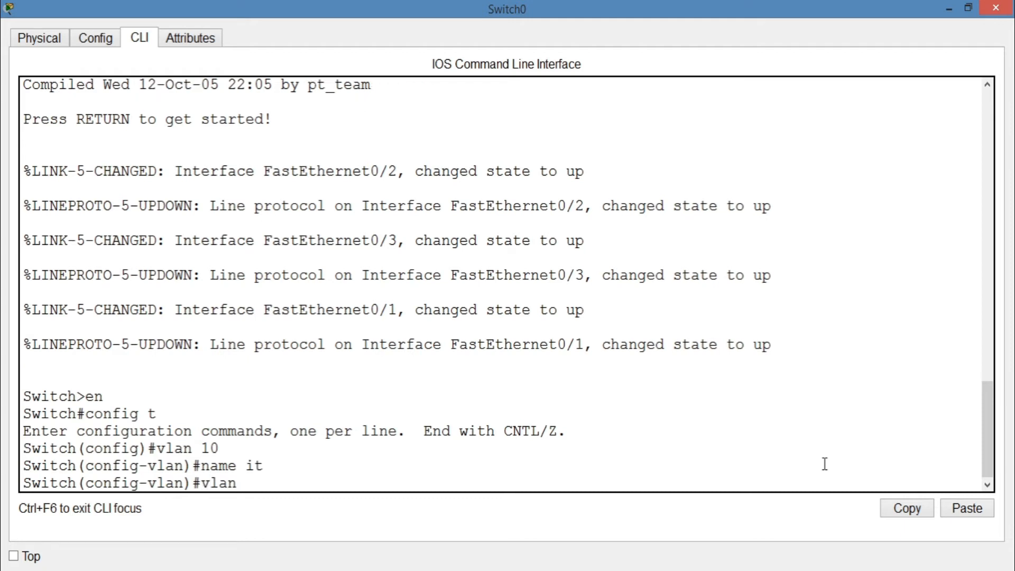
{"action": "type", "text": "vlan 20"}
{"action": "key", "text": "Return"}
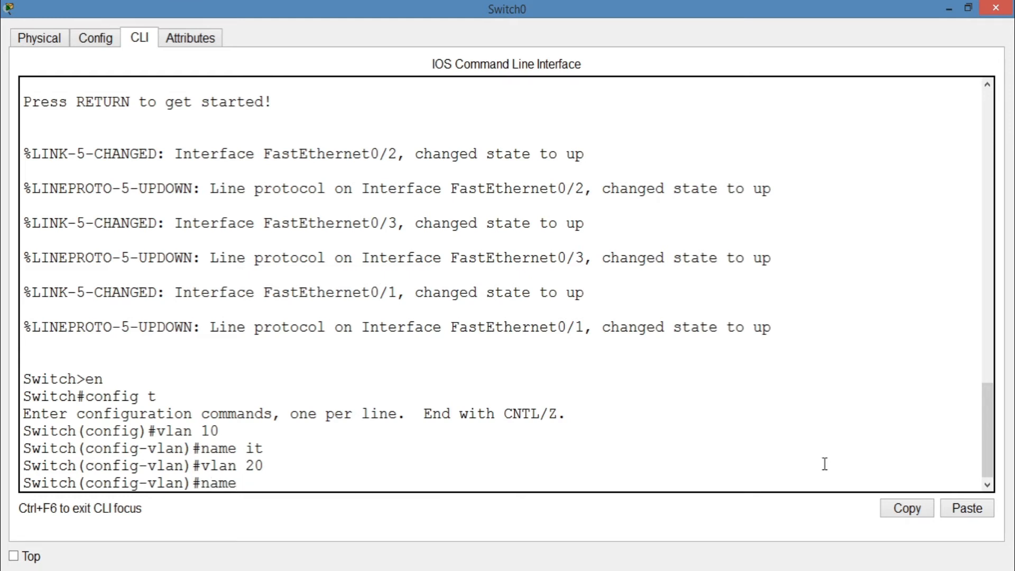
{"action": "type", "text": "name cse"}
{"action": "key", "text": "Return"}
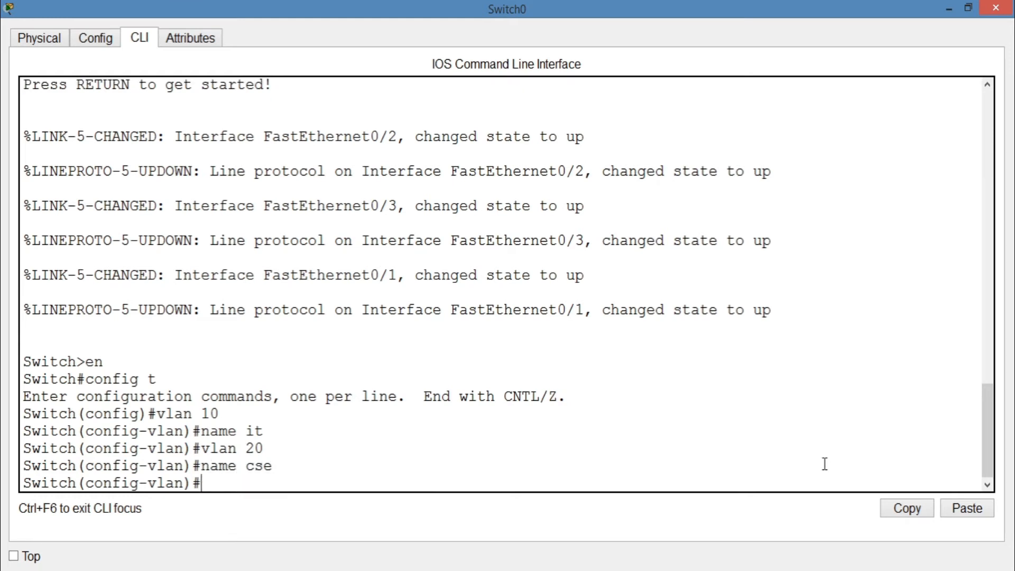
{"action": "type", "text": "exit"}
{"action": "key", "text": "Return"}
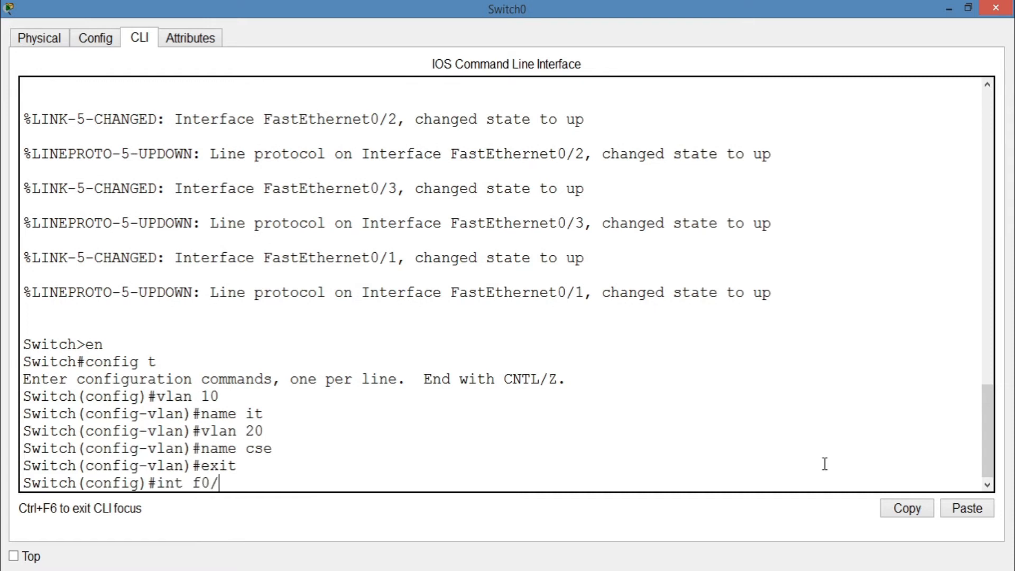
Step: Try to enter interface configuration for Switch0's first three ports with int f0/1-3
{"action": "type", "text": "int f0/1-3"}
{"action": "key", "text": "Return"}
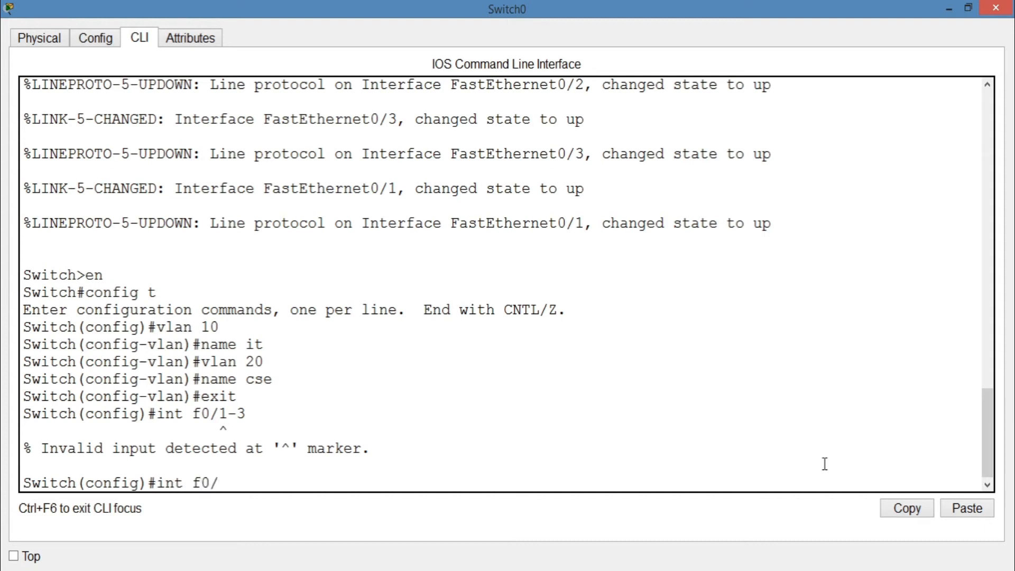
{"action": "left_click", "coordinate": [974, 8]}
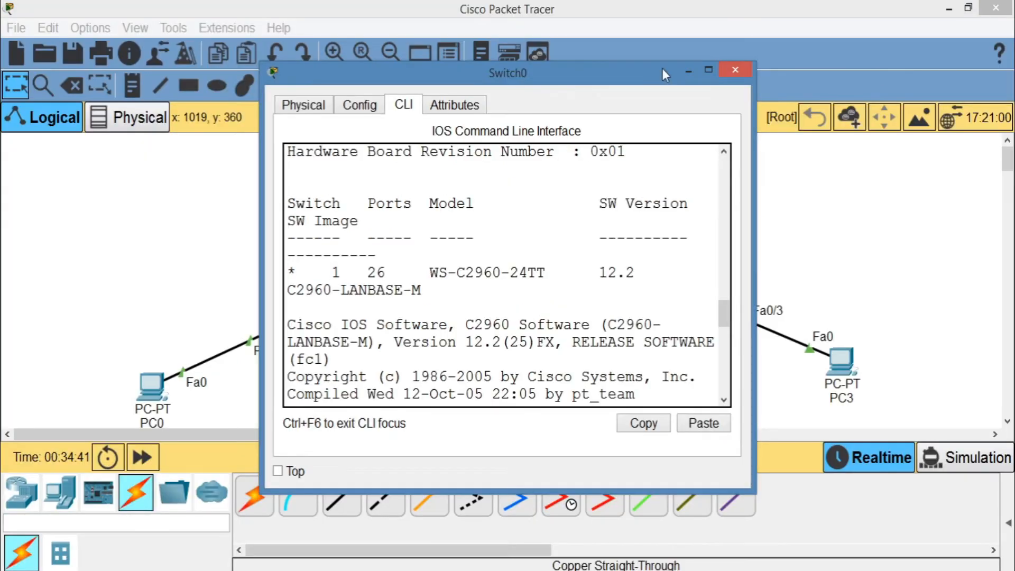
{"action": "left_click_drag", "start_coordinate": [547, 78], "coordinate": [858, 113]}
{"action": "left_click", "coordinate": [770, 104]}
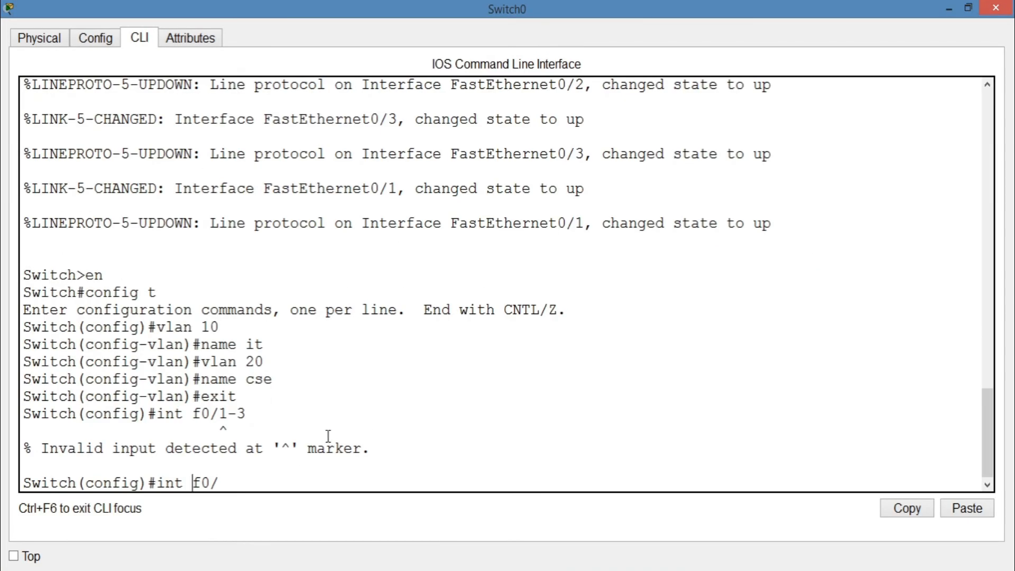
Step: Correct the command to int range f0/1-3 to configure Switch0's three ports together
{"action": "type", "text": "rang"}
{"action": "key", "text": "BackSpace"}
{"action": "key", "text": "BackSpace"}
{"action": "key", "text": "BackSpace"}
{"action": "key", "text": "BackSpace"}
{"action": "key", "text": "BackSpace"}
{"action": "key", "text": "BackSpace"}
{"action": "key", "text": "BackSpace"}
{"action": "key", "text": "BackSpace"}
{"action": "type", "text": "range f0/1-3"}
{"action": "key", "text": "Return"}
Step: Set Switch0's interface range f0/1-3 to trunk mode with switchport mode trunk
{"action": "type", "text": "s"}
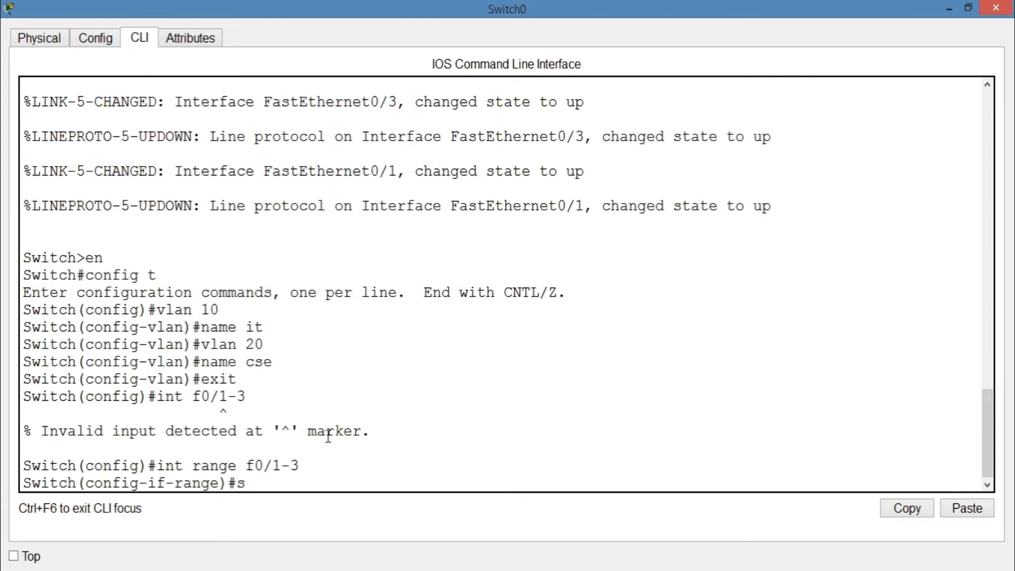
{"action": "type", "text": "witchpor"}
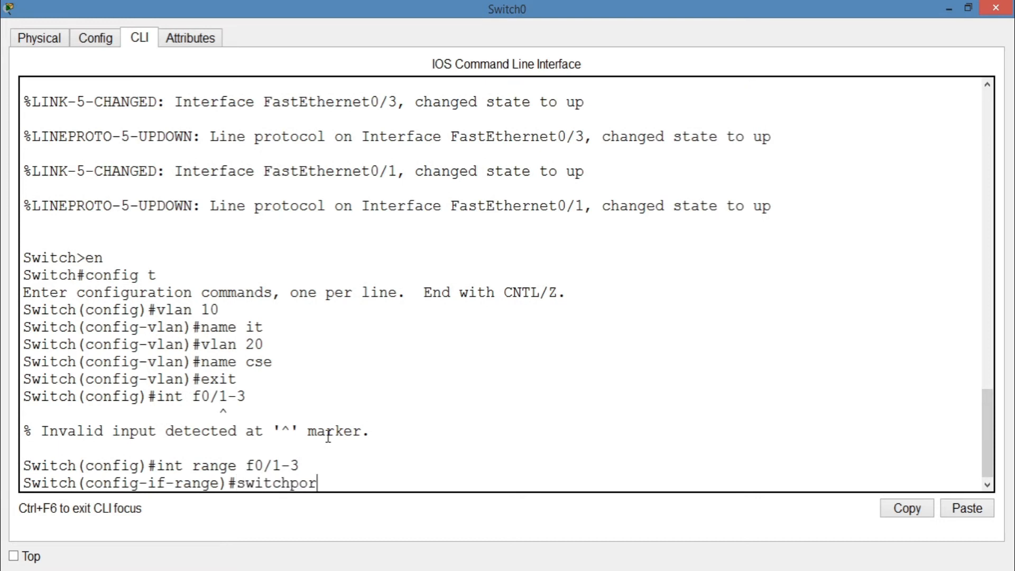
{"action": "type", "text": "t mode trunk"}
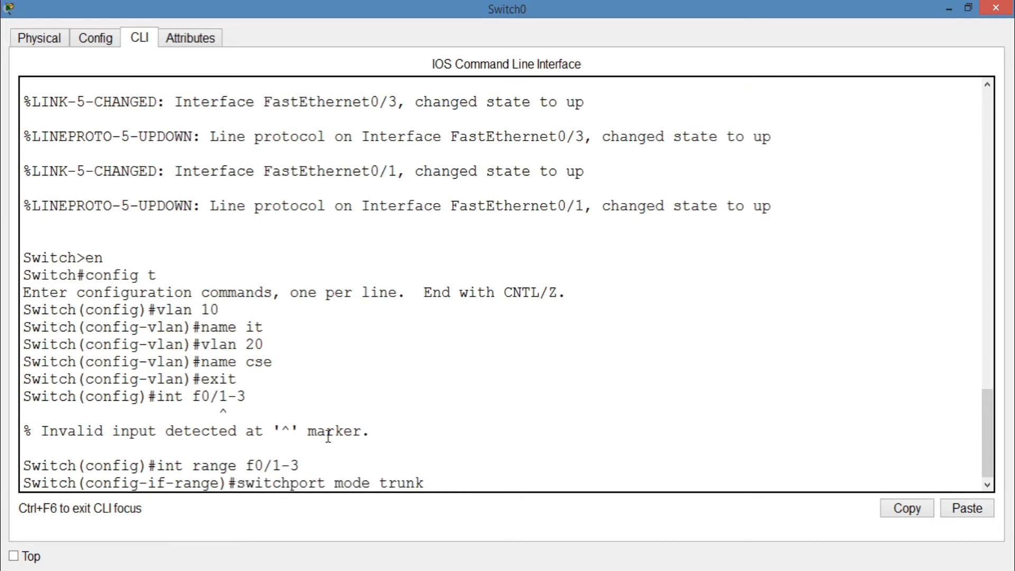
{"action": "key", "text": "Return"}
{"action": "key", "text": "Return"}
Step: Leave configuration mode on Switch0, save the configuration with w and exit the console session
{"action": "key", "text": "ctrl+z"}
{"action": "key", "text": "Return"}
{"action": "type", "text": "witch#w"}
{"action": "key", "text": "Return"}
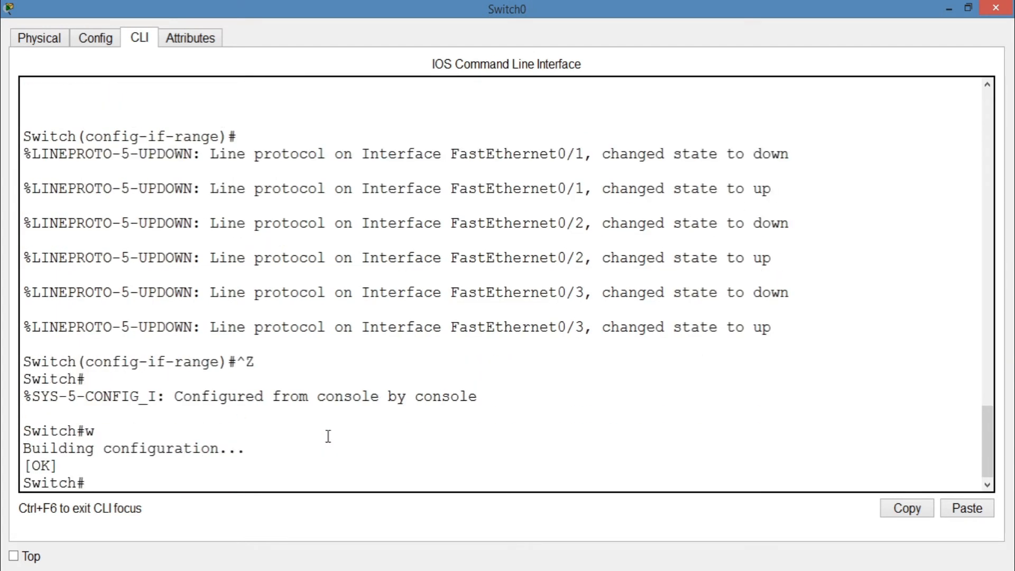
{"action": "type", "text": "exit"}
{"action": "key", "text": "Return"}
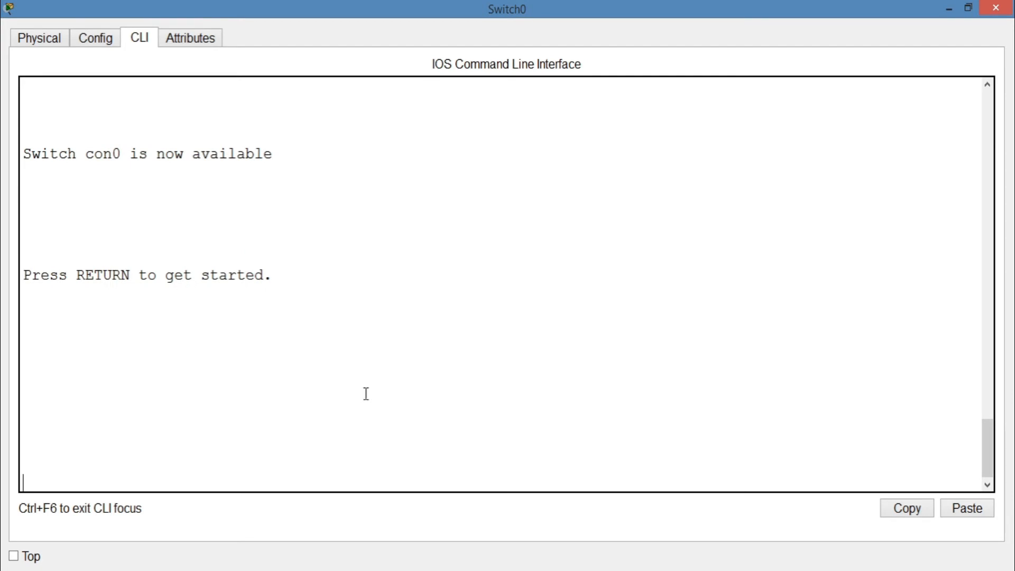
Step: Close the Switch0 window and open Switch1's command line in a maximized window
{"action": "left_click", "coordinate": [997, 8]}
{"action": "left_click", "coordinate": [299, 321]}
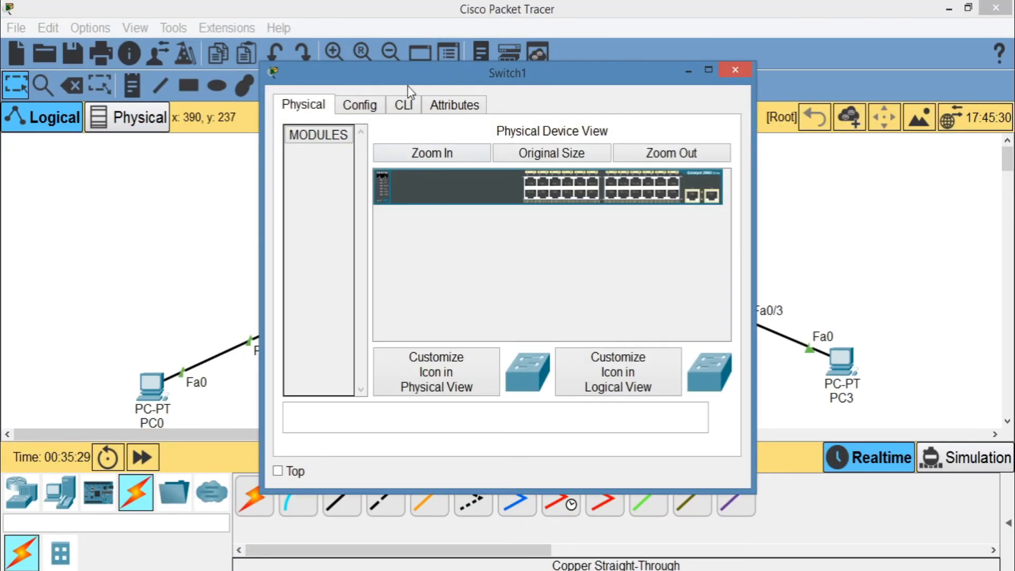
{"action": "left_click", "coordinate": [393, 107]}
{"action": "left_click", "coordinate": [711, 70]}
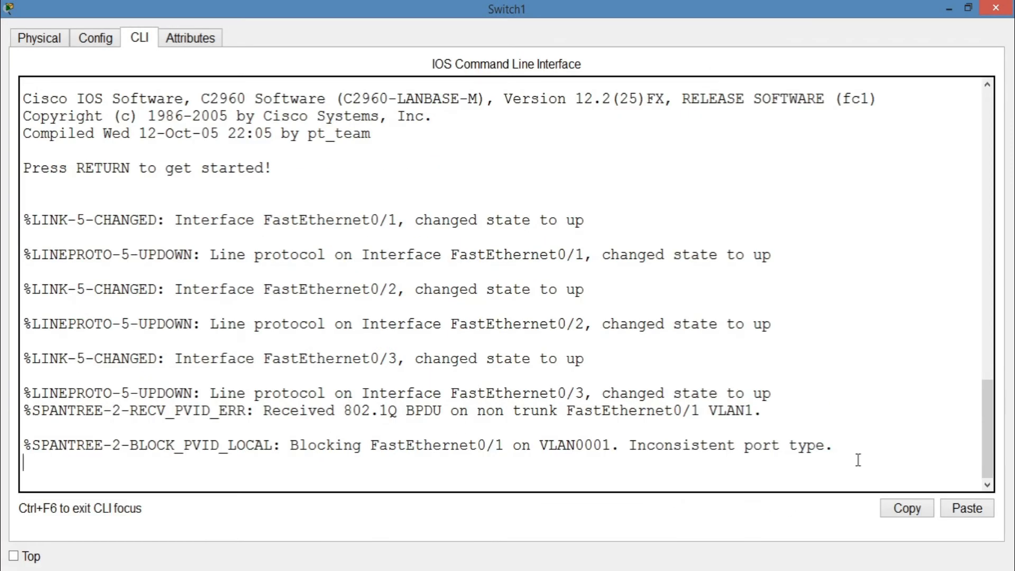
Step: Enter privileged mode and global configuration mode on Switch1 with en and config t
{"action": "key", "text": "Return"}
{"action": "type", "text": "en"}
{"action": "key", "text": "Return"}
{"action": "type", "text": "config t"}
{"action": "key", "text": "Return"}
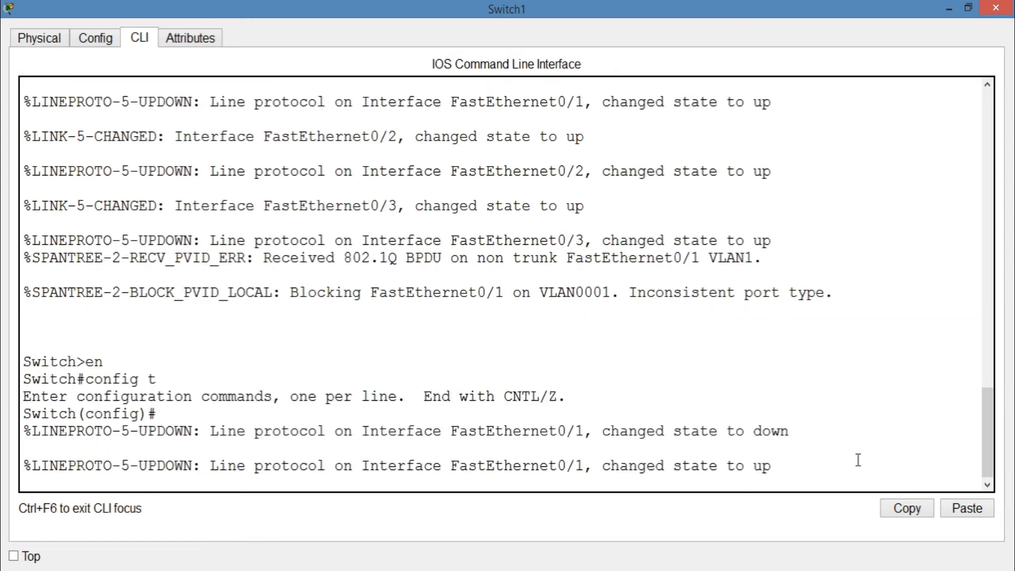
Step: Set Switch1's interface f0/1 to trunk mode with switchport mode trunk and exit interface configuration
{"action": "key", "text": "Return"}
{"action": "type", "text": "int f0/1"}
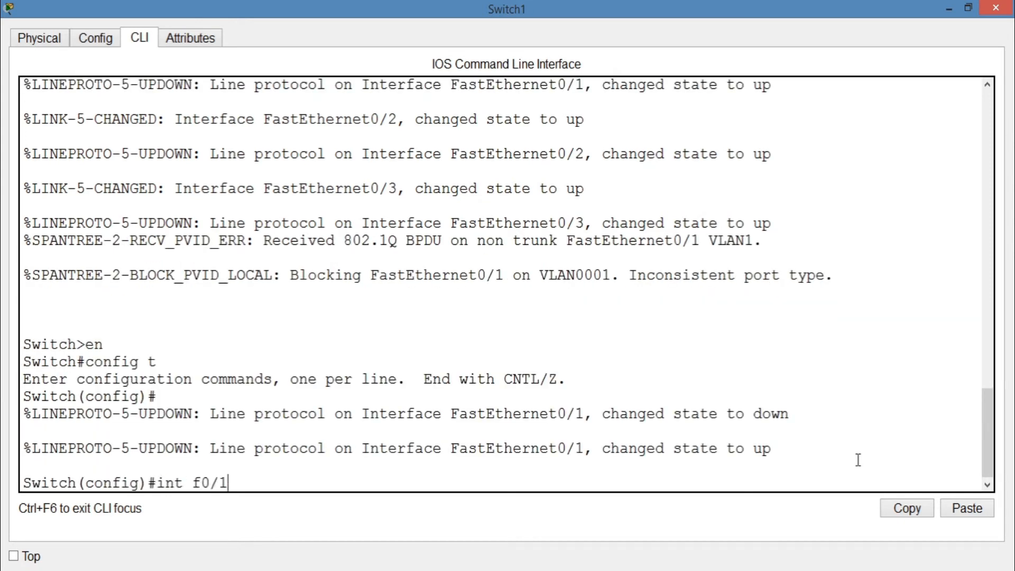
{"action": "key", "text": "Return"}
{"action": "type", "text": "swi"}
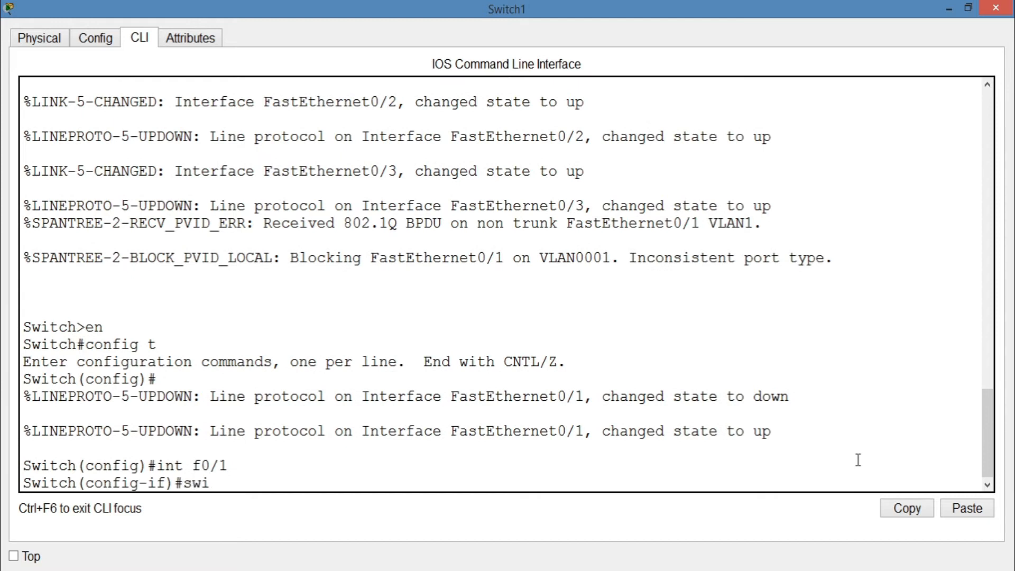
{"action": "type", "text": "tchport mode trunk"}
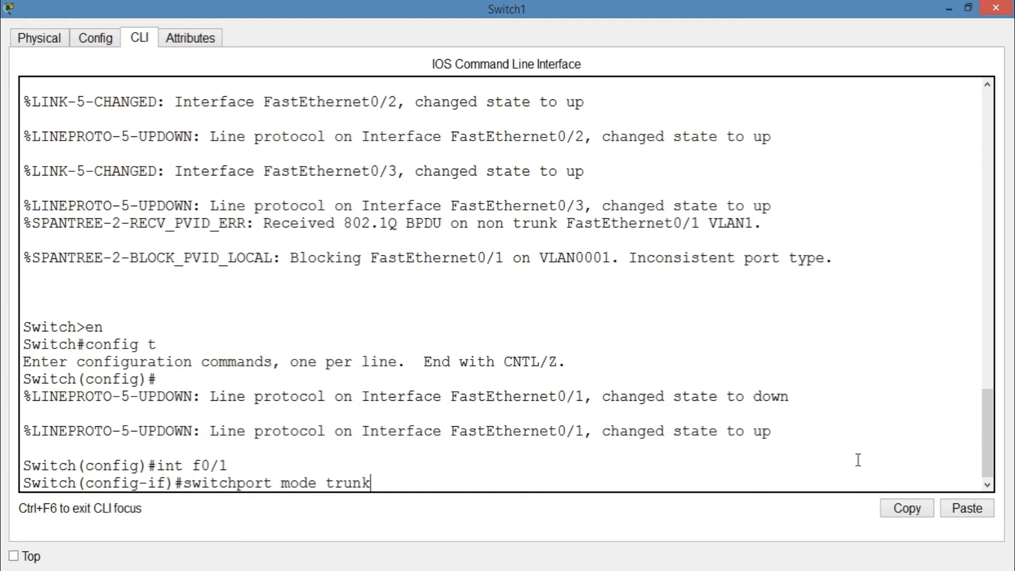
{"action": "key", "text": "Return"}
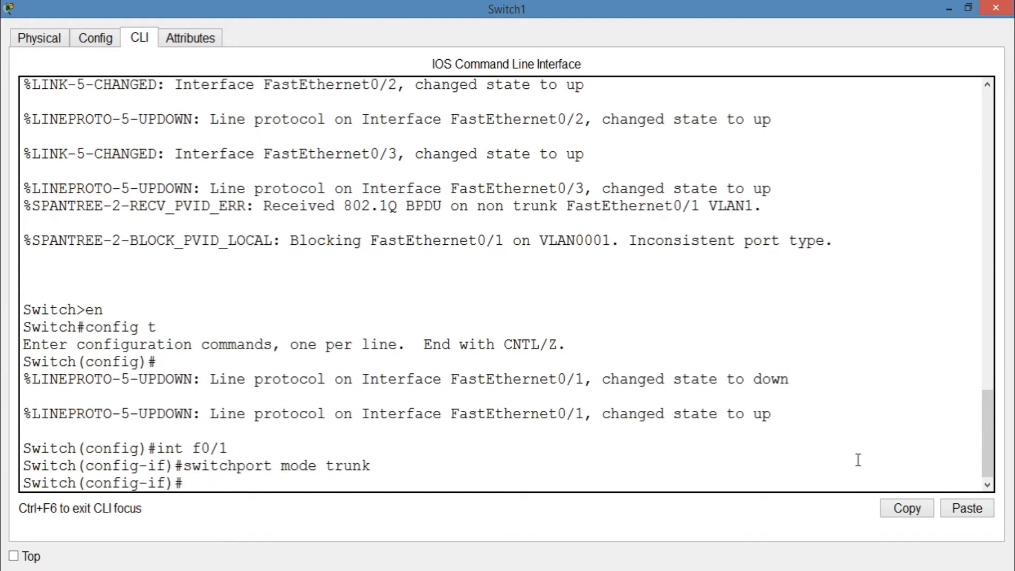
{"action": "type", "text": "exit"}
{"action": "key", "text": "Return"}
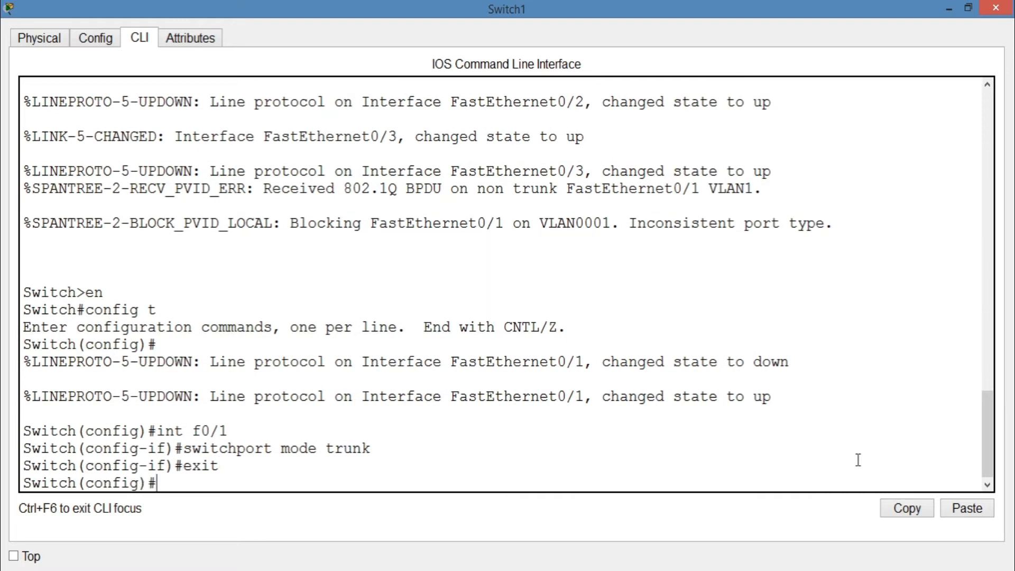
Step: Create VLAN 10 on Switch1 and name it it
{"action": "left_click", "coordinate": [969, 8]}
{"action": "left_click_drag", "start_coordinate": [529, 67], "coordinate": [683, 49]}
{"action": "left_click", "coordinate": [864, 48]}
{"action": "type", "text": "vlan 10"}
{"action": "key", "text": "Return"}
{"action": "type", "text": "name it"}
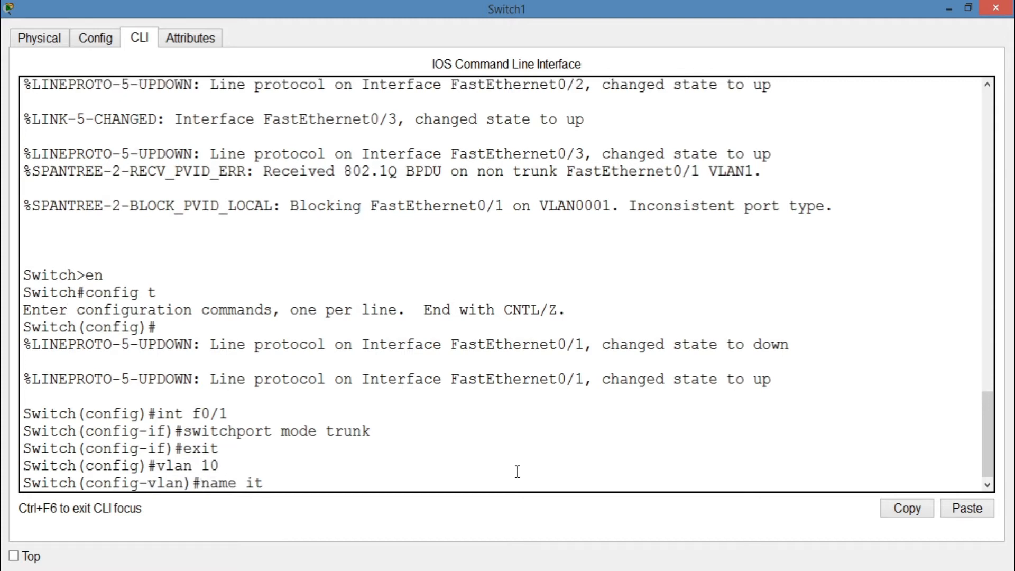
{"action": "key", "text": "Return"}
Step: Create VLAN 20 on Switch1, name it cse and exit VLAN configuration
{"action": "type", "text": "vlan "}
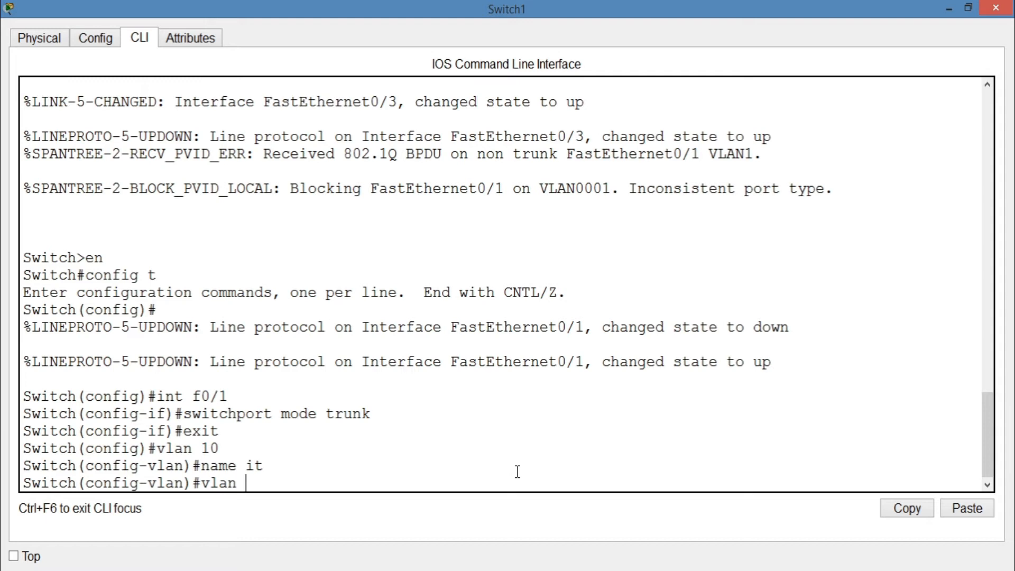
{"action": "type", "text": "20"}
{"action": "key", "text": "Return"}
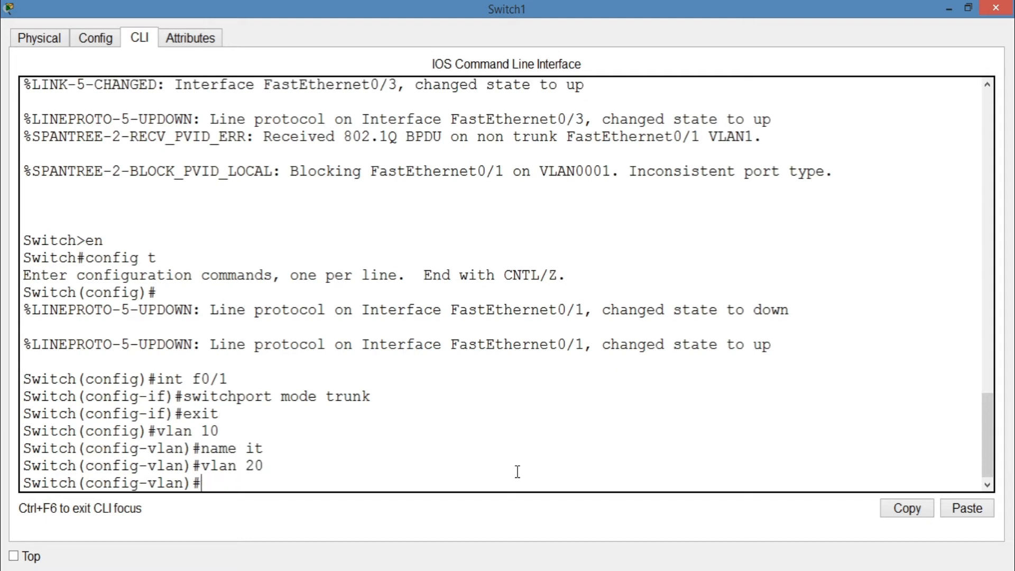
{"action": "type", "text": "name cse"}
{"action": "key", "text": "Return"}
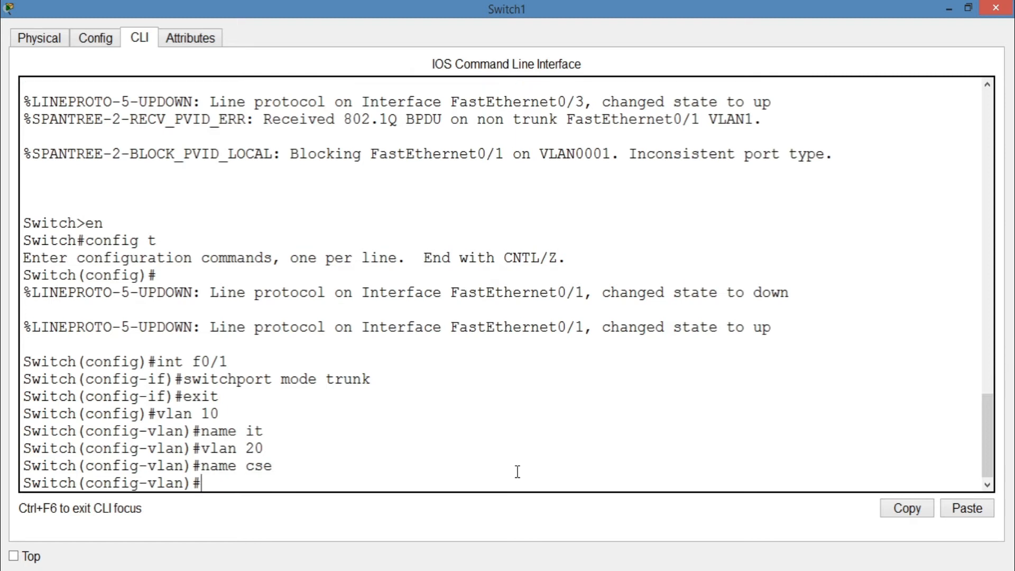
{"action": "type", "text": "exit"}
{"action": "key", "text": "Return"}
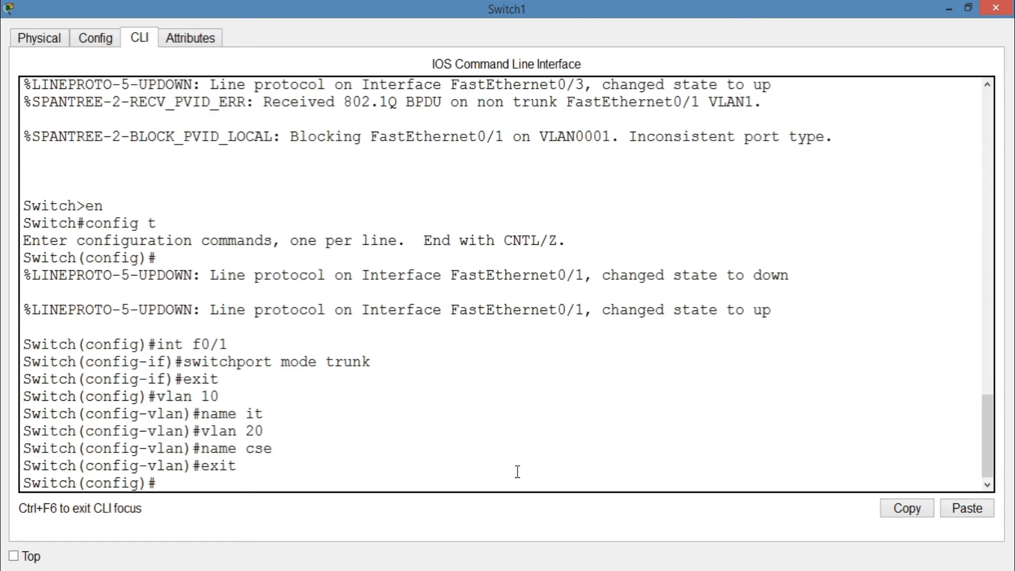
Step: Set Switch1's interface f0/2 to access mode and assign it to VLAN 10 with switchport access vlan 10
{"action": "type", "text": "int f0/2"}
{"action": "key", "text": "Return"}
{"action": "type", "text": "switchport"}
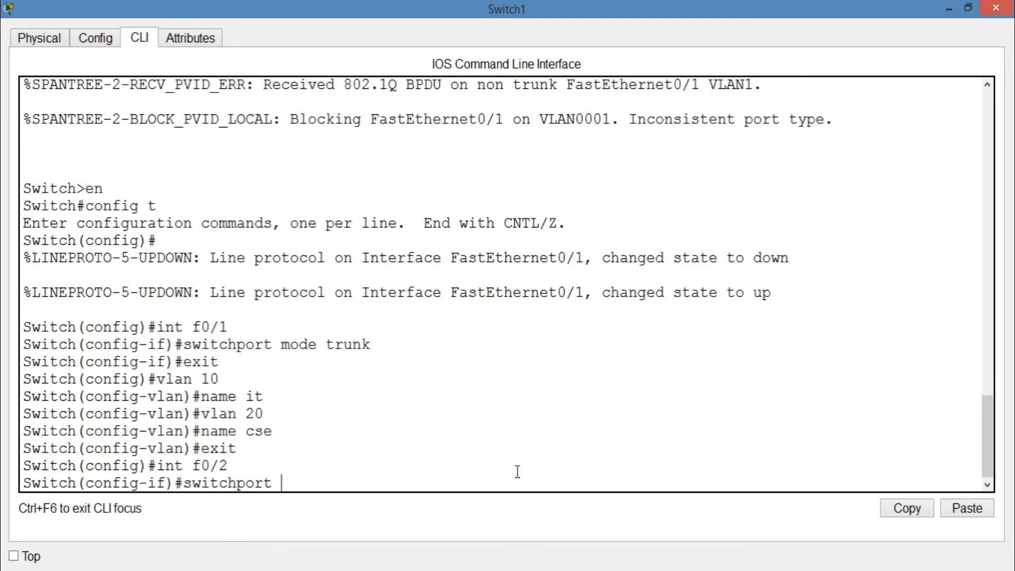
{"action": "type", "text": " mode access"}
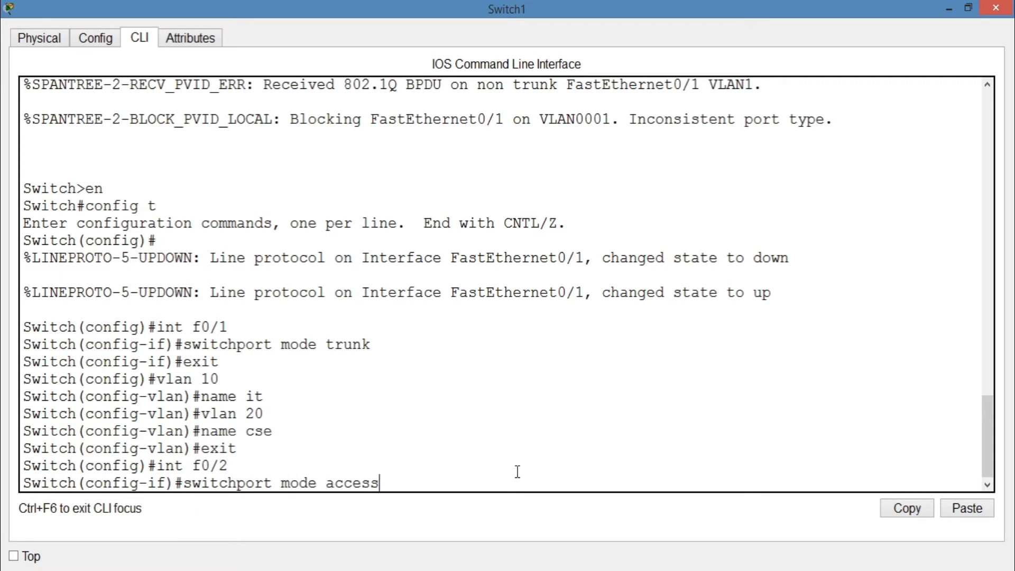
{"action": "key", "text": "Return"}
{"action": "type", "text": "switc"}
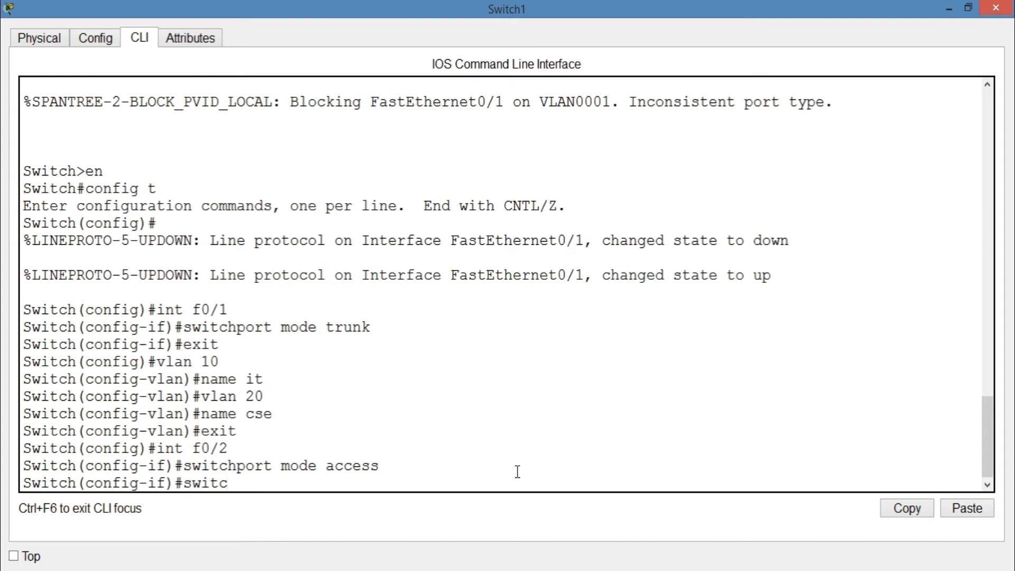
{"action": "type", "text": "hport access vlan 10"}
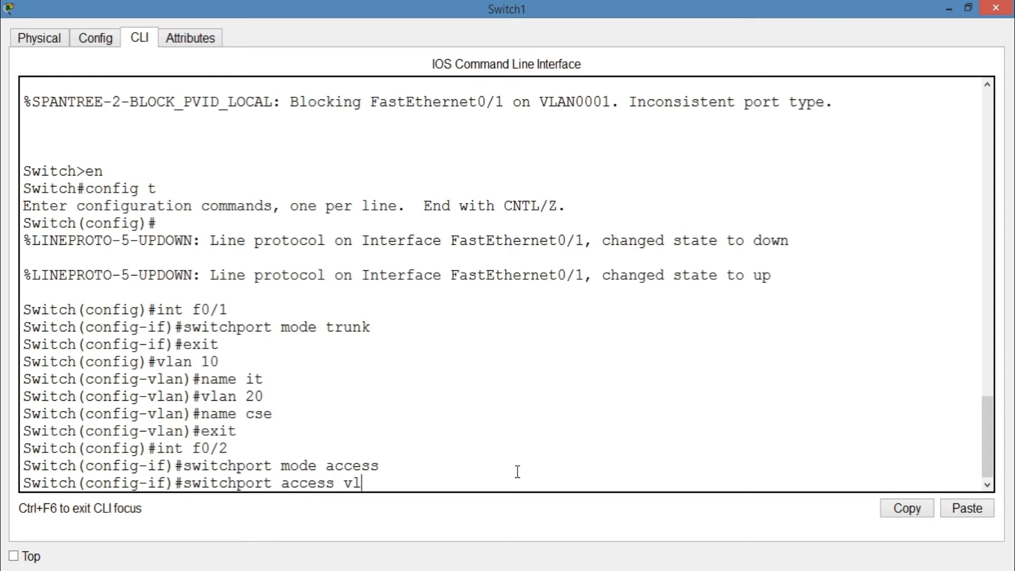
{"action": "key", "text": "Return"}
Step: Select interface f0/3 on Switch1 and set it to access mode with switchport mode access
{"action": "type", "text": "int f0/3"}
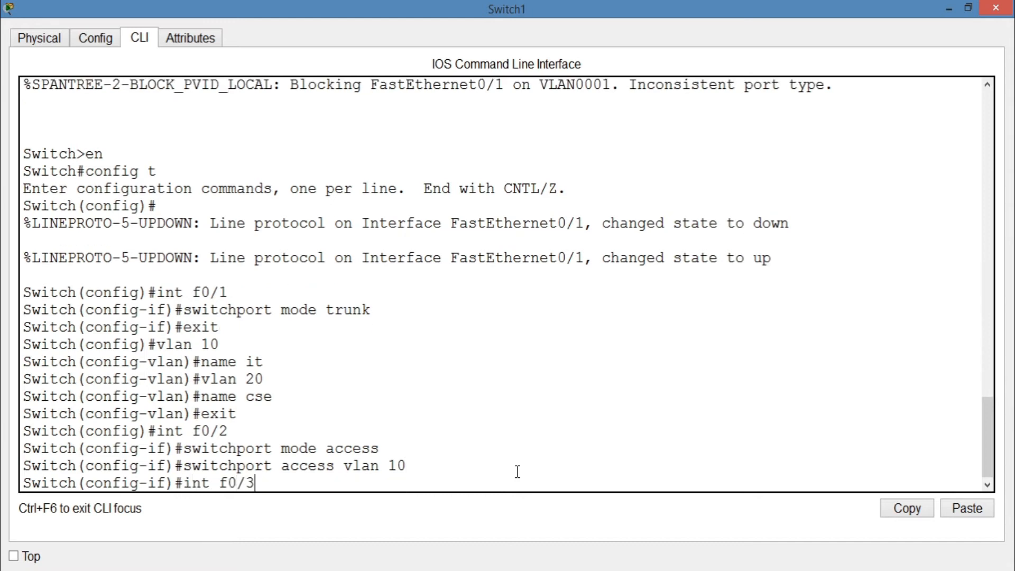
{"action": "key", "text": "Return"}
{"action": "key", "text": "Up"}
{"action": "key", "text": "Up"}
{"action": "key", "text": "Up"}
{"action": "key", "text": "Return"}
Step: Assign Switch1's interface f0/3 to VLAN 20 with switchport access vlan 20
{"action": "key", "text": "Up"}
{"action": "key", "text": "Up"}
{"action": "key", "text": "Up"}
{"action": "key", "text": "Down"}
{"action": "key", "text": "Down"}
{"action": "key", "text": "Down"}
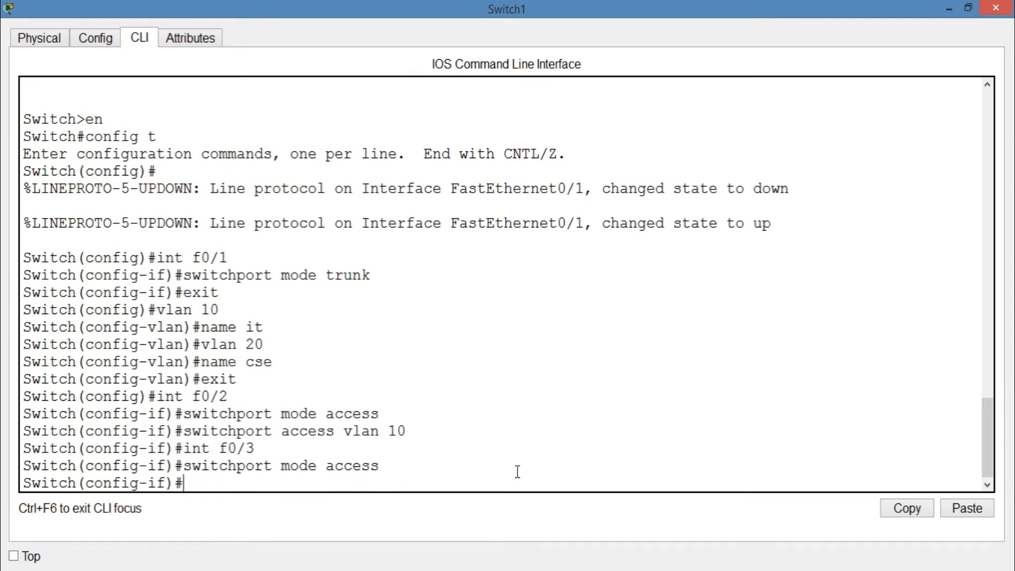
{"action": "key", "text": "Up"}
{"action": "key", "text": "Up"}
{"action": "key", "text": "Up"}
{"action": "key", "text": "BackSpace"}
{"action": "key", "text": "BackSpace"}
{"action": "type", "text": "20."}
{"action": "key", "text": "Return"}
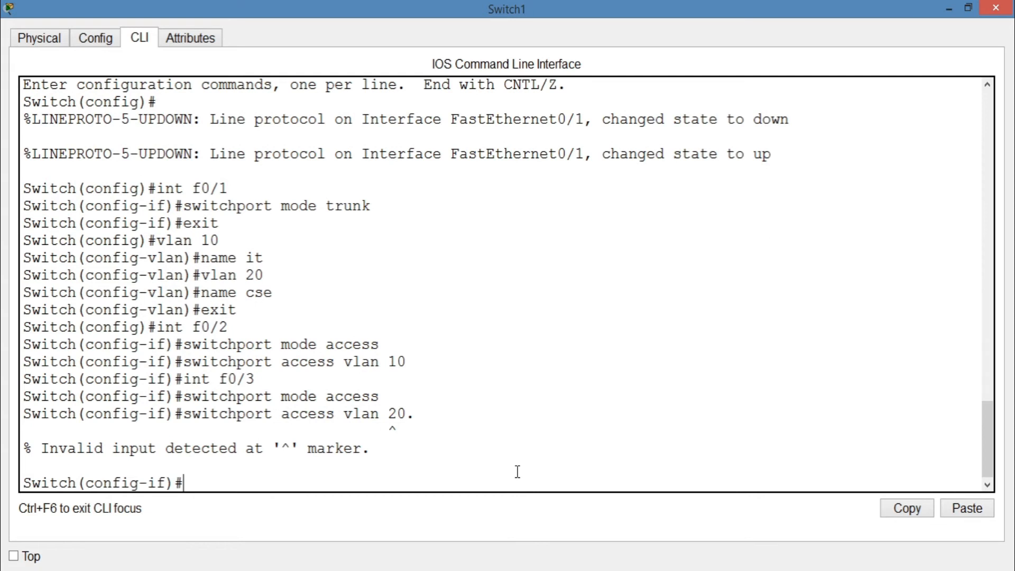
{"action": "key", "text": "Up"}
{"action": "key", "text": "Return"}
Step: Leave configuration mode on Switch1, save the configuration with w and exit the console session
{"action": "key", "text": "ctrl+z"}
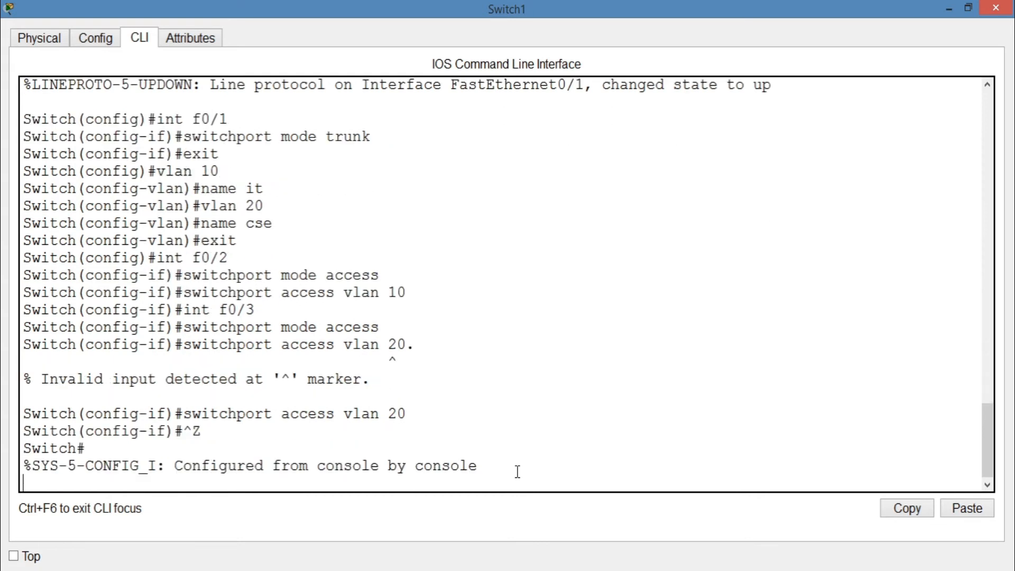
{"action": "type", "text": "w"}
{"action": "key", "text": "Return"}
{"action": "type", "text": "exit"}
{"action": "key", "text": "Return"}
Step: Close the Switch1 window and open Switch2's command line in a maximized window
{"action": "left_click", "coordinate": [1008, 6]}
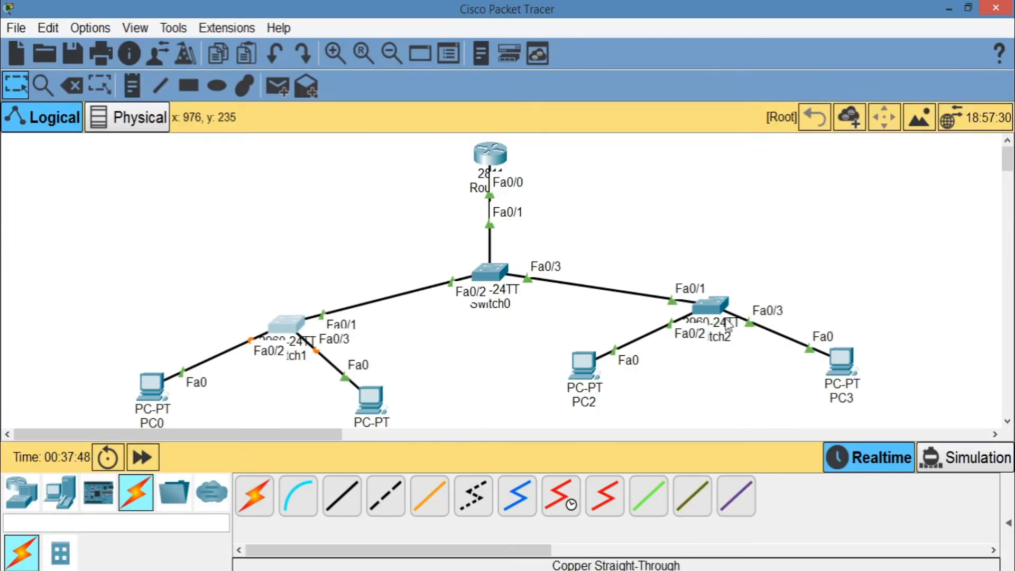
{"action": "left_click", "coordinate": [728, 322]}
{"action": "left_click", "coordinate": [404, 105]}
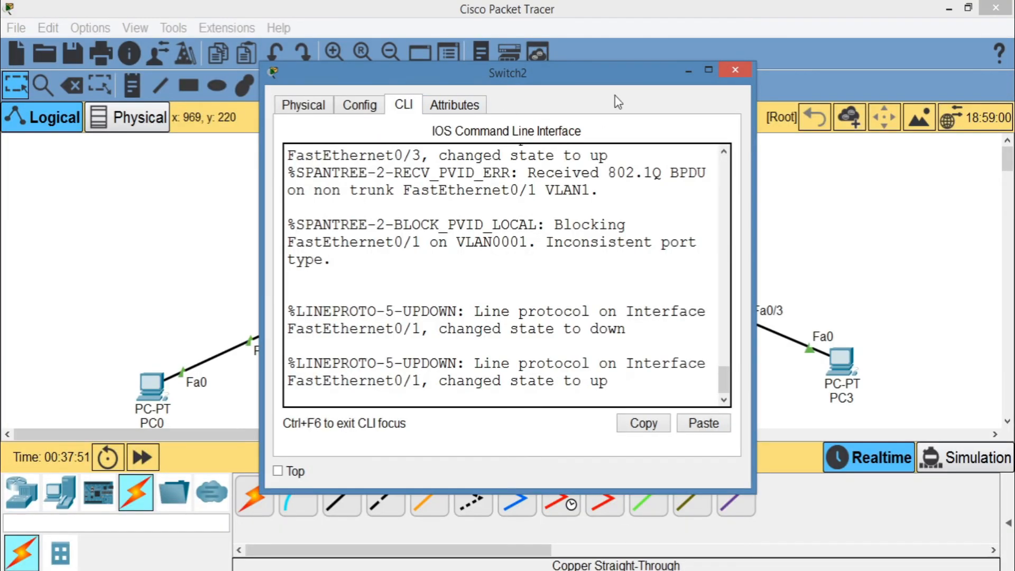
{"action": "left_click", "coordinate": [709, 69]}
Step: Enter privileged mode and global configuration mode on Switch2 with en and config t
{"action": "key", "text": "Return"}
{"action": "type", "text": "en"}
{"action": "key", "text": "Return"}
{"action": "type", "text": "config t"}
{"action": "key", "text": "Return"}
Step: Set Switch2's interface f0/1 to trunk mode with switchport mode trunk and exit interface configuration
{"action": "type", "text": "int f0/1"}
{"action": "key", "text": "Return"}
{"action": "type", "text": "switch"}
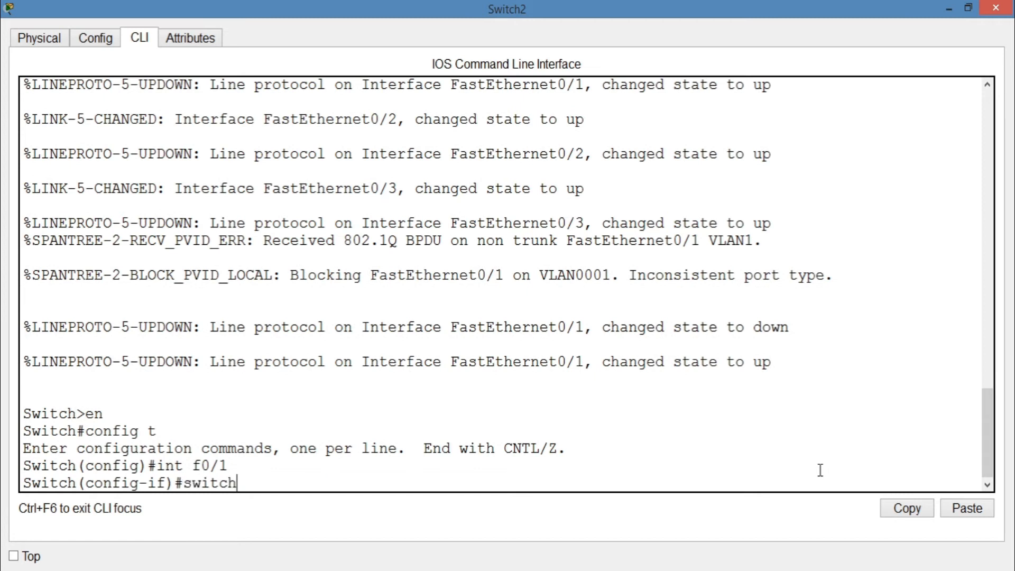
{"action": "type", "text": "port"}
{"action": "type", "text": " mode trunk"}
{"action": "key", "text": "Return"}
{"action": "type", "text": "exit"}
{"action": "key", "text": "Return"}
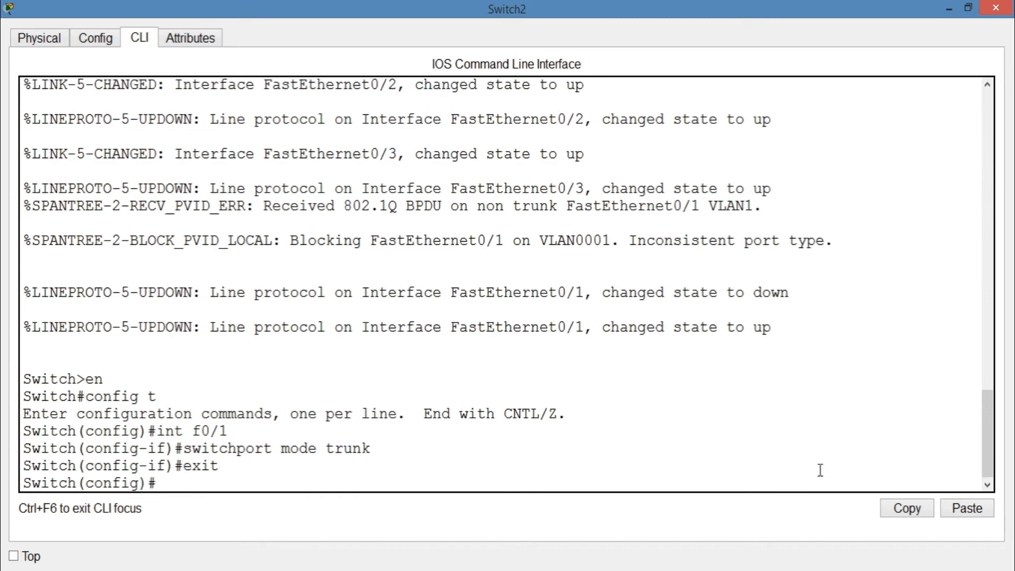
Step: Create VLAN 10 on Switch2 and name it it
{"action": "type", "text": "vlan 10"}
{"action": "key", "text": "Return"}
{"action": "type", "text": "name it"}
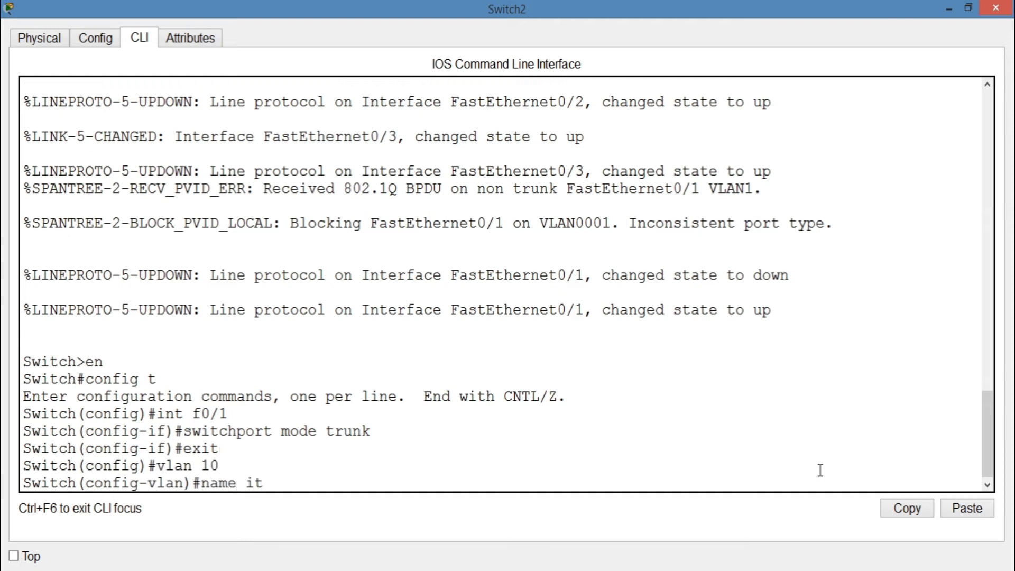
{"action": "key", "text": "Return"}
Step: Create VLAN 20 on Switch2, name it cse and exit VLAN configuration
{"action": "type", "text": "vlan)#v"}
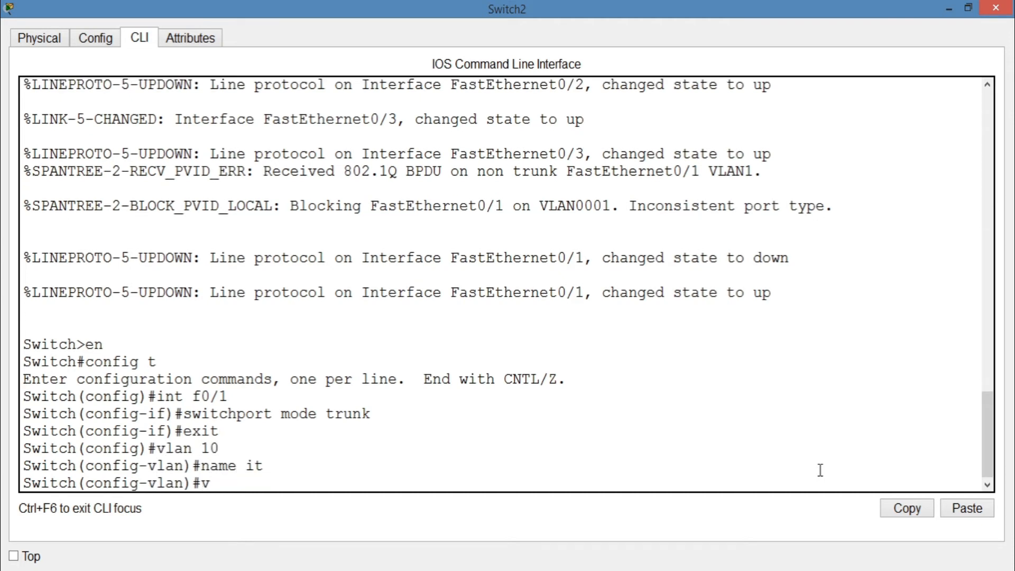
{"action": "type", "text": "n 20"}
{"action": "key", "text": "Return"}
{"action": "type", "text": "name cse"}
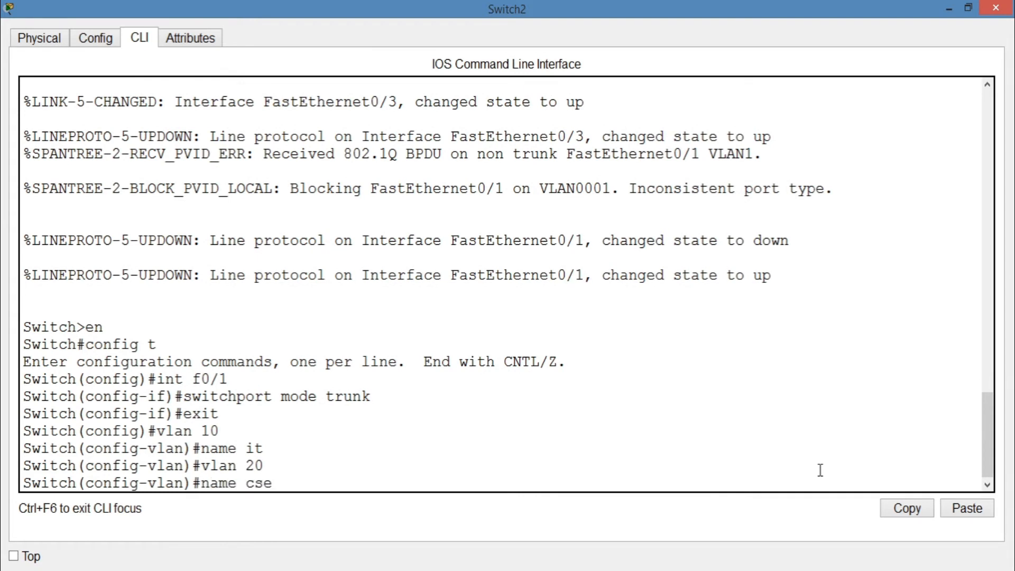
{"action": "key", "text": "Return"}
{"action": "type", "text": "ex"}
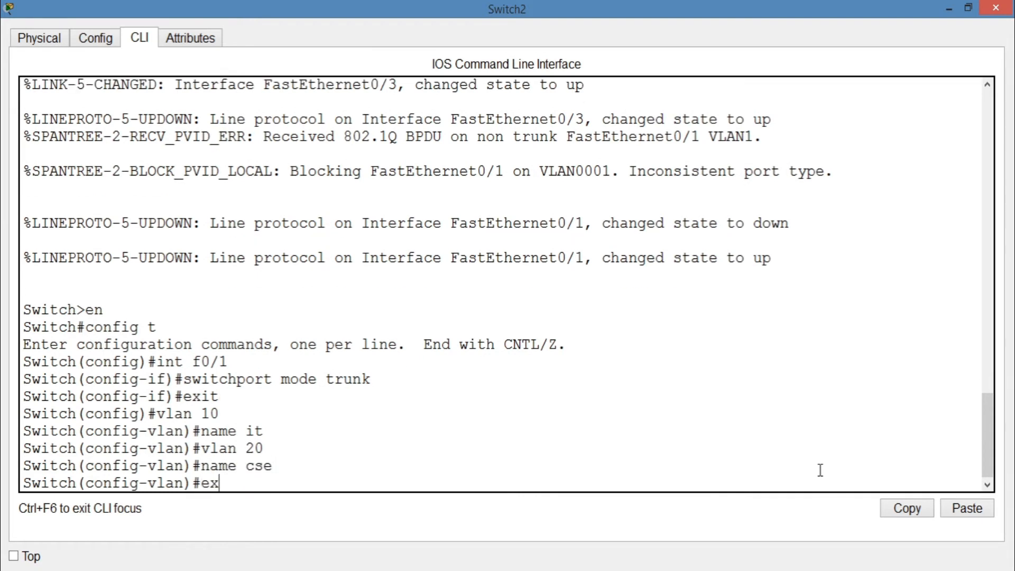
{"action": "key", "text": "BackSpace"}
{"action": "type", "text": "it"}
{"action": "key", "text": "Return"}
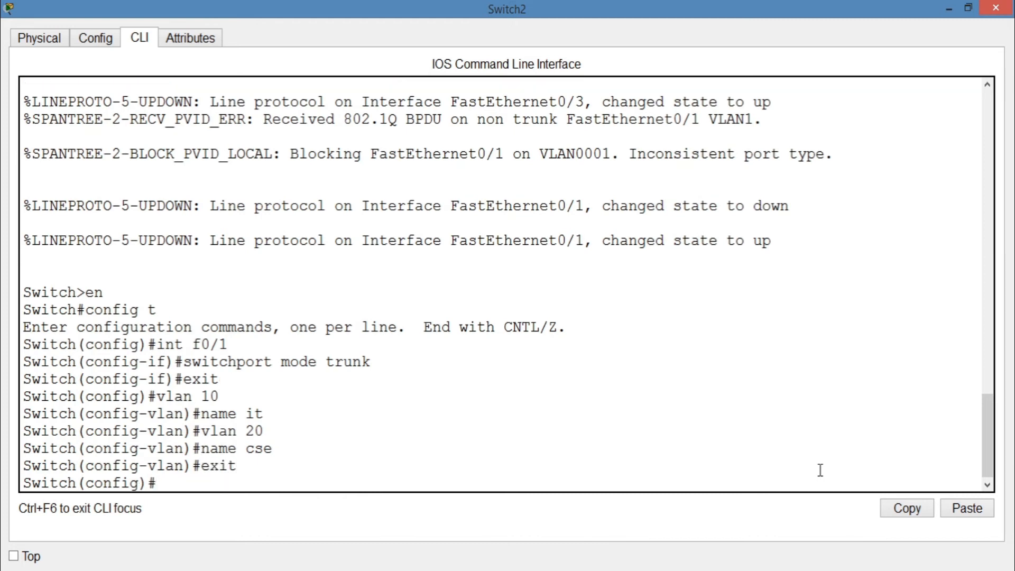
Step: Select interface f0/2 on Switch2 and set it to access mode with switchport mode access
{"action": "type", "text": "int f0/2"}
{"action": "key", "text": "Return"}
{"action": "type", "text": "swi"}
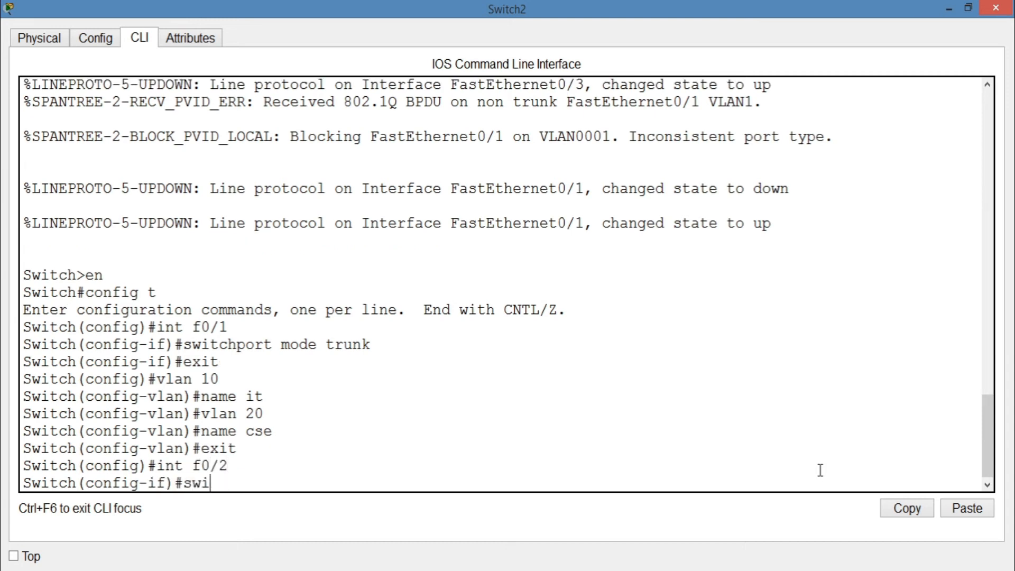
{"action": "type", "text": "tchport mode access"}
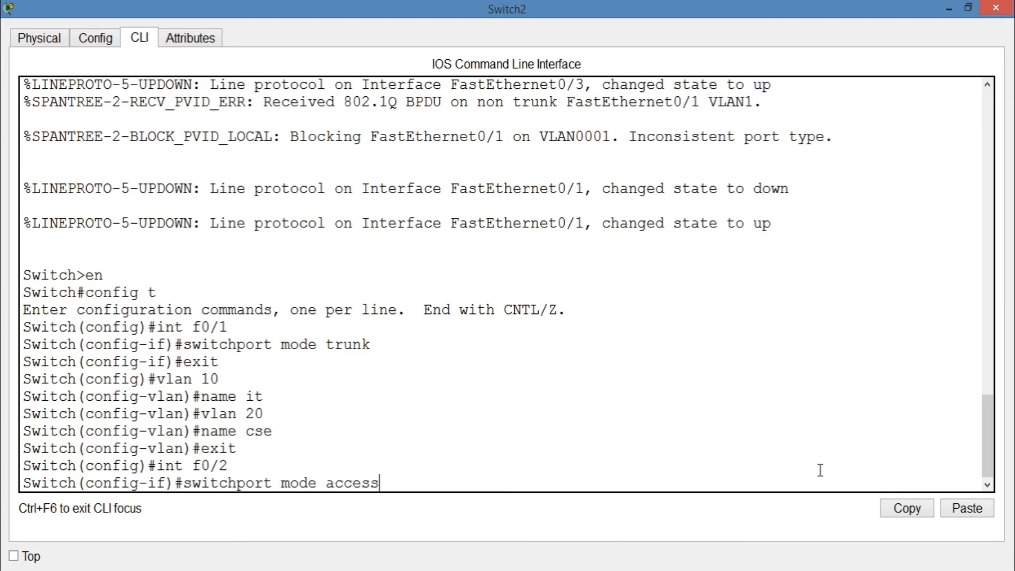
{"action": "key", "text": "Return"}
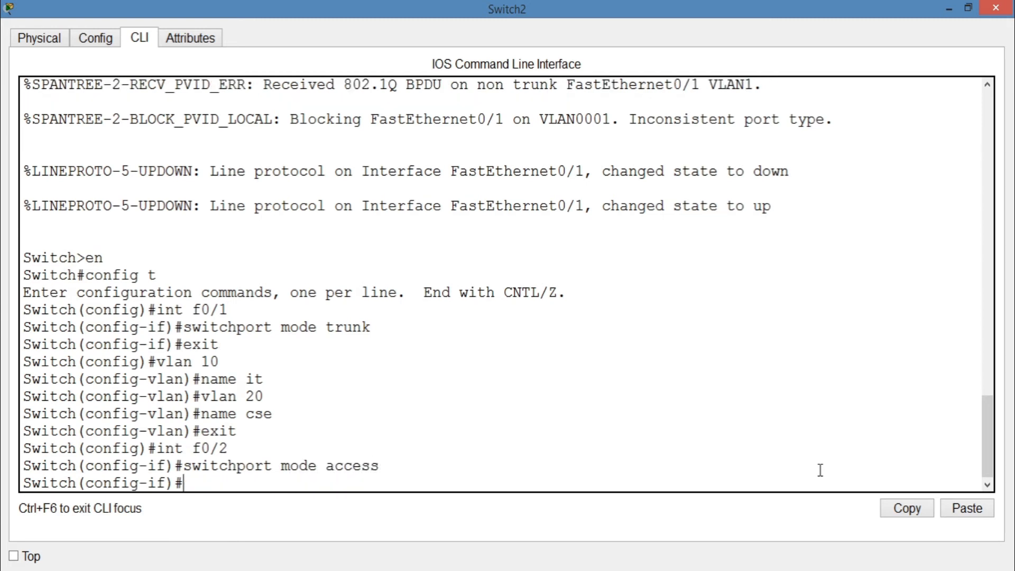
Step: Try to assign Switch2's interface f0/2 to VLAN 10 with switchport mode vlan 10
{"action": "type", "text": "switchpo"}
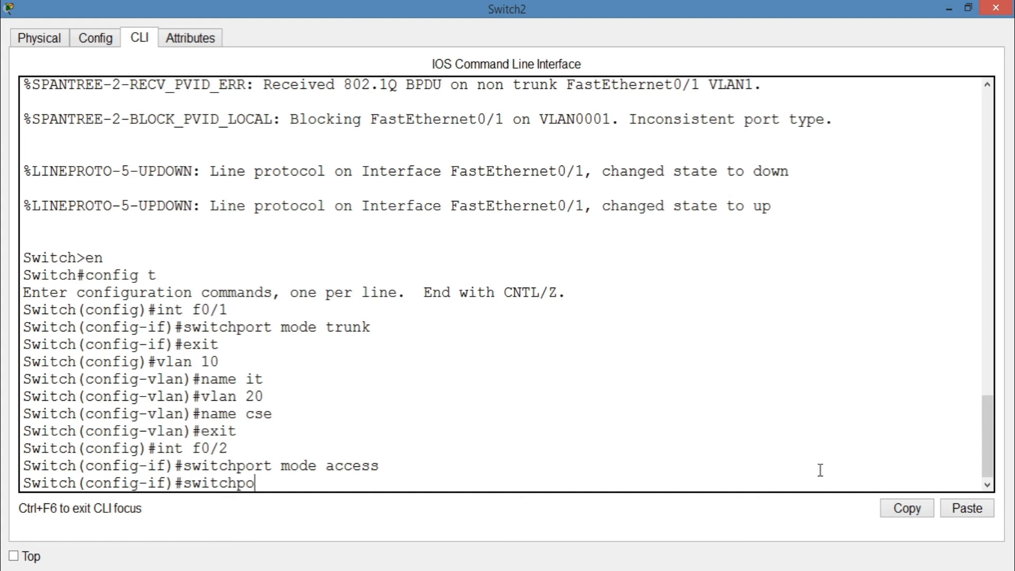
{"action": "type", "text": "rt mode vlan 10"}
{"action": "key", "text": "Return"}
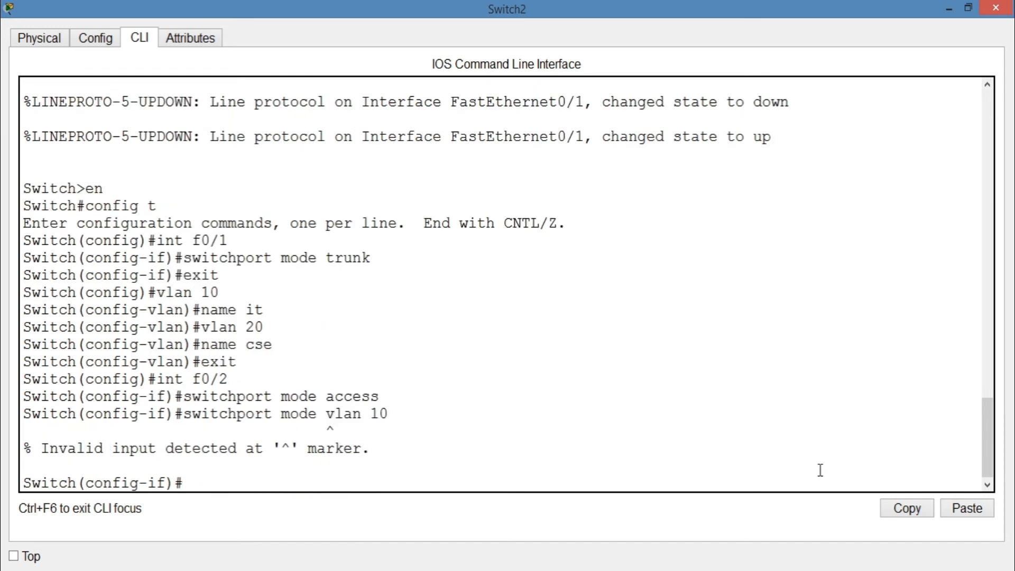
Step: Assign Switch2's interface f0/2 to VLAN 10 with the corrected command switchport access vlan 10
{"action": "key", "text": "Up"}
{"action": "key", "text": "BackSpace"}
{"action": "key", "text": "BackSpace"}
{"action": "key", "text": "BackSpace"}
{"action": "key", "text": "BackSpace"}
{"action": "key", "text": "BackSpace"}
{"action": "key", "text": "BackSpace"}
{"action": "key", "text": "BackSpace"}
{"action": "key", "text": "BackSpace"}
{"action": "key", "text": "BackSpace"}
{"action": "key", "text": "BackSpace"}
{"action": "key", "text": "BackSpace"}
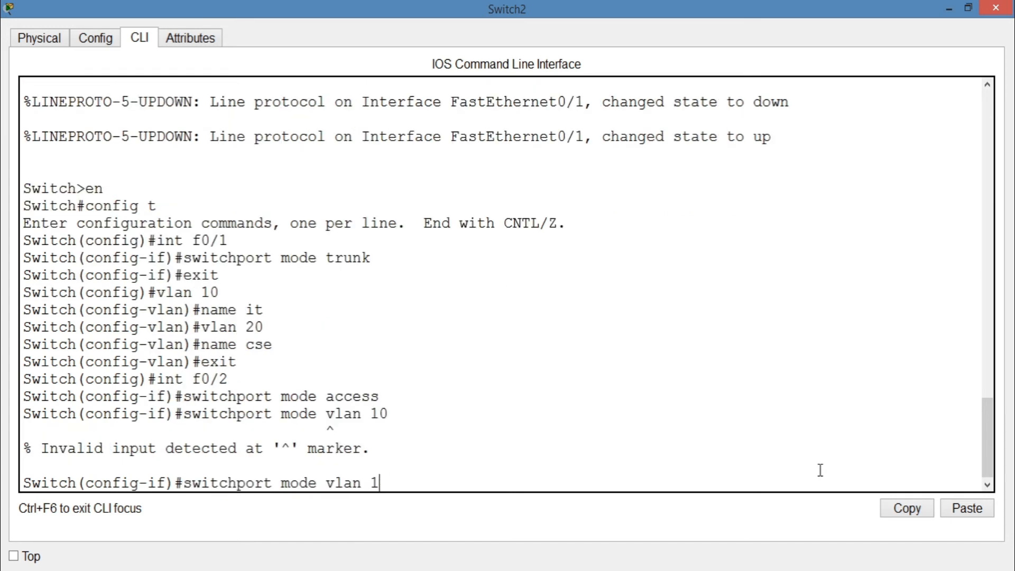
{"action": "key", "text": "BackSpace"}
{"action": "type", "text": "acce"}
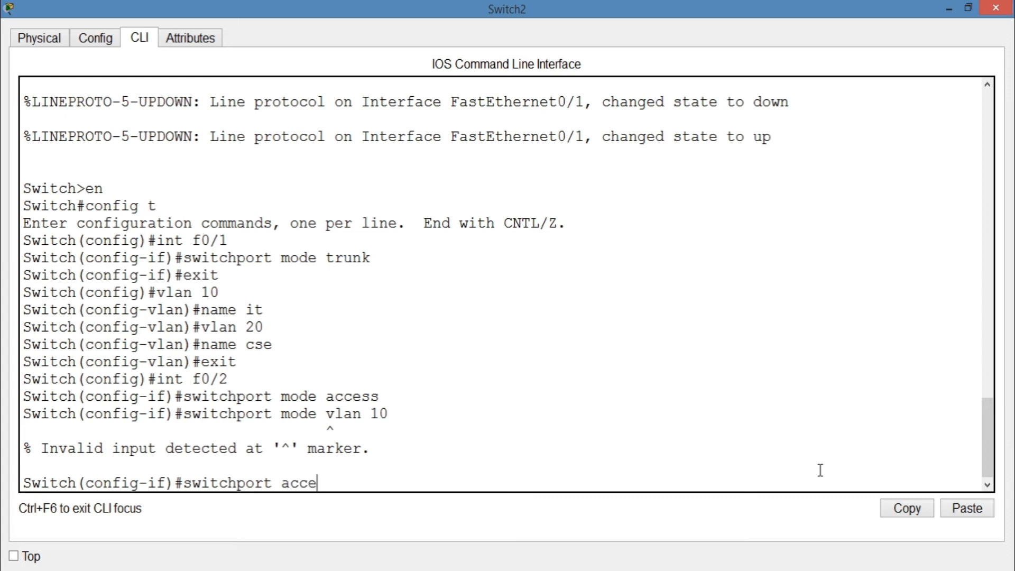
{"action": "type", "text": "ss vlan 10"}
{"action": "key", "text": "Return"}
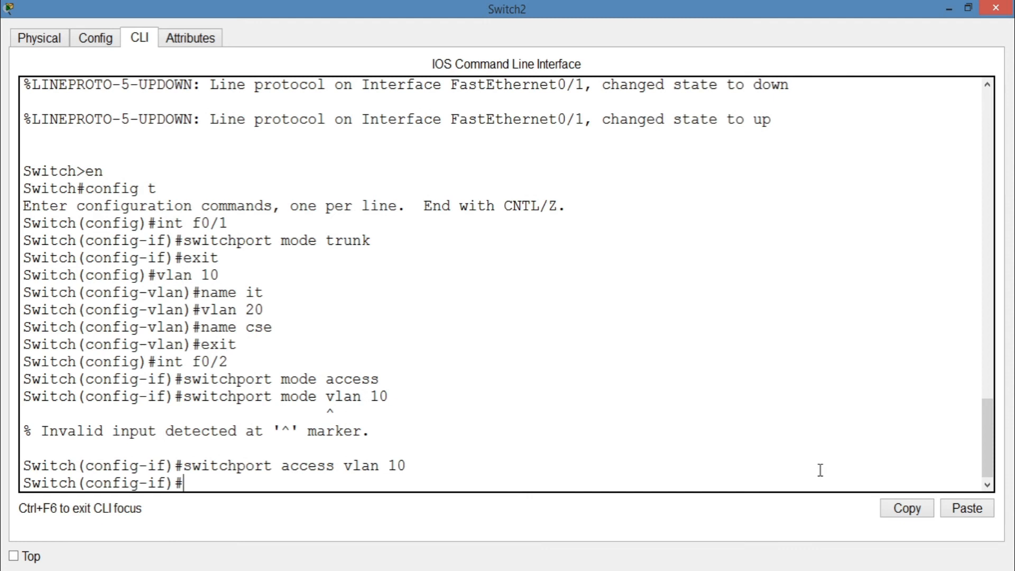
Step: Set Switch2's interface f0/3 to access mode and assign it to VLAN 20 with switchport access vlan 20
{"action": "type", "text": "int f0/3"}
{"action": "key", "text": "Return"}
{"action": "type", "text": "switc"}
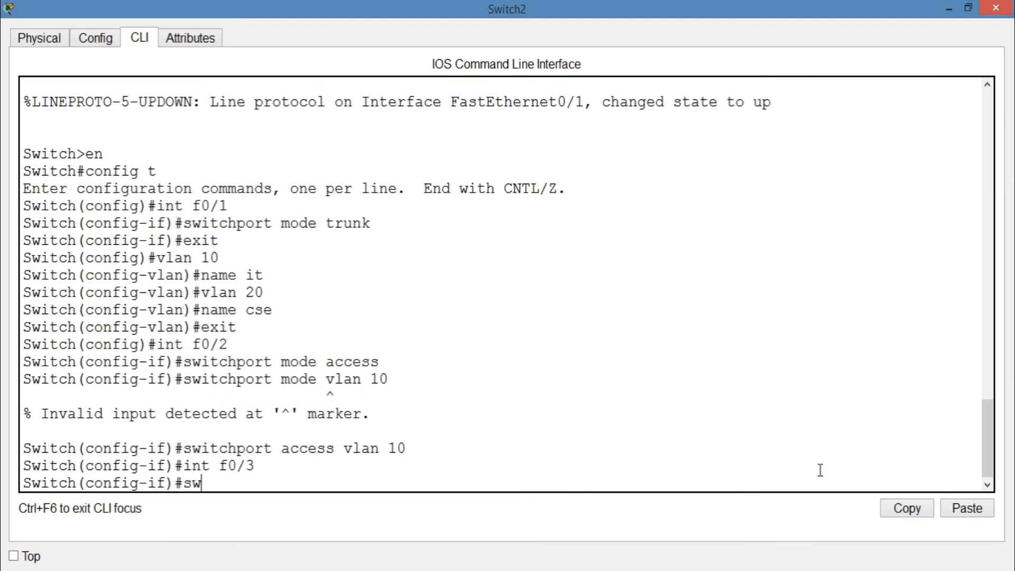
{"action": "type", "text": "hport mode access"}
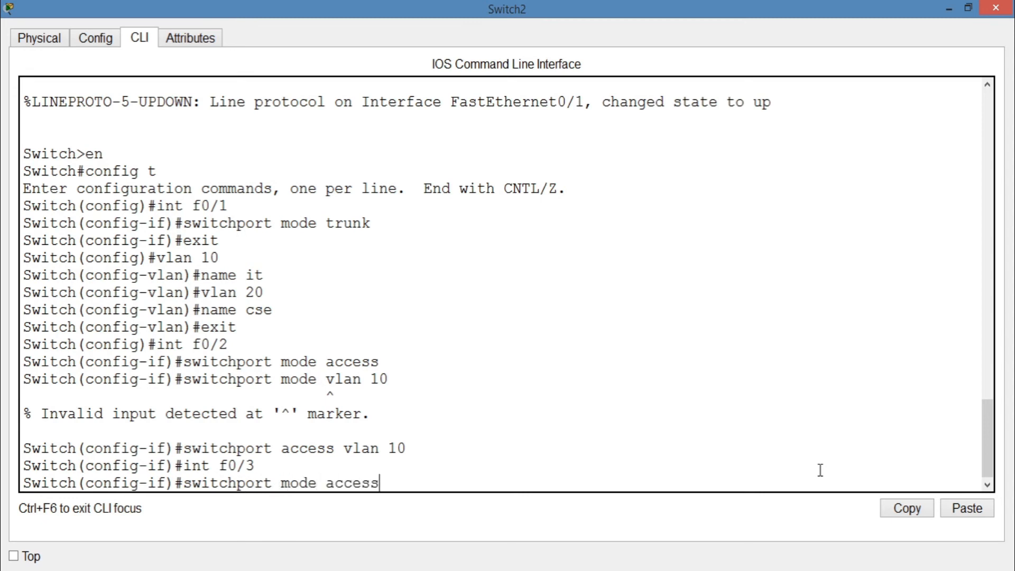
{"action": "key", "text": "Return"}
{"action": "type", "text": "switchport access vlan 20"}
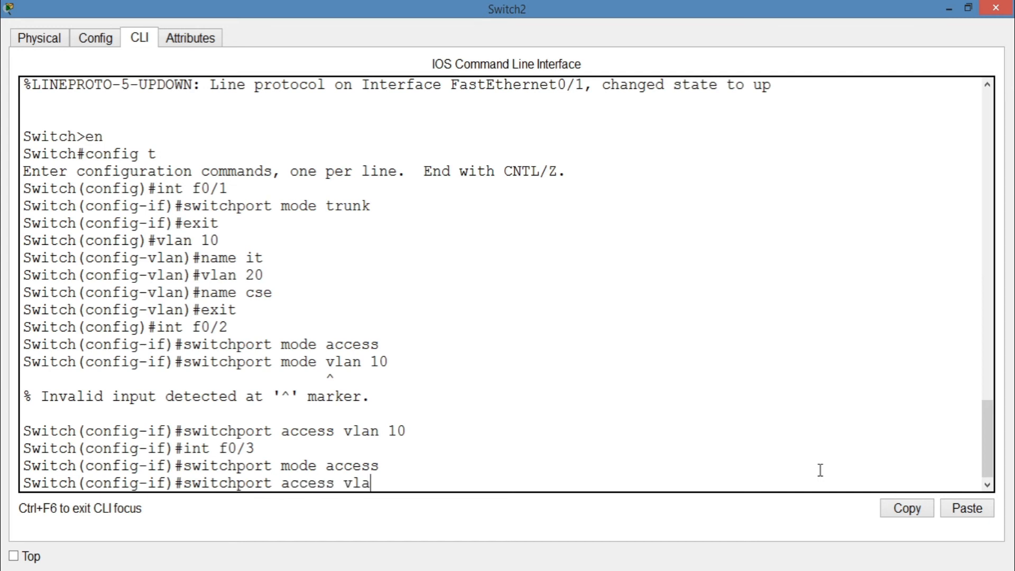
{"action": "key", "text": "Return"}
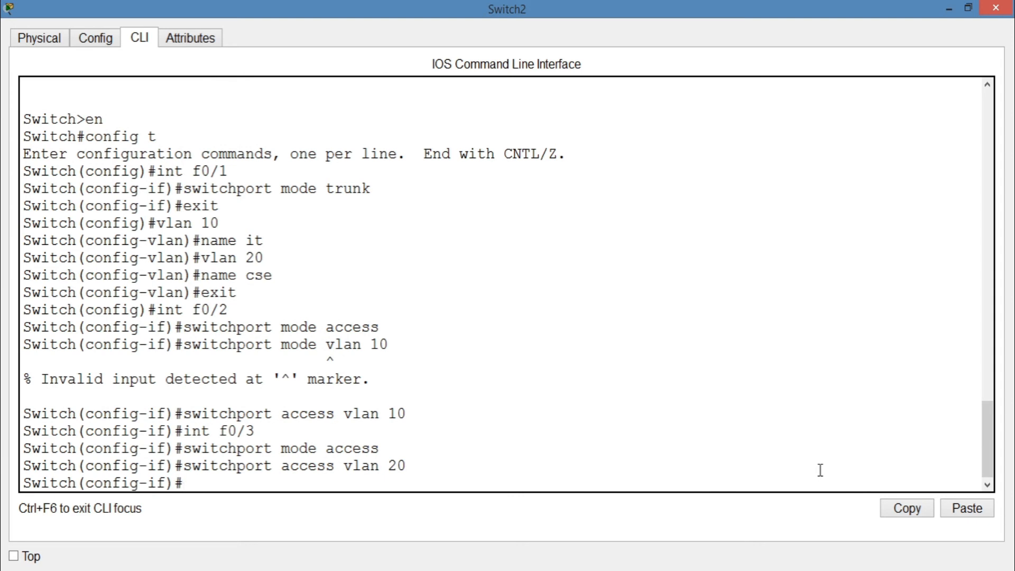
Step: Leave configuration mode on Switch2, save the configuration with w, and exit the console back to the topology
{"action": "key", "text": "ctrl+z"}
{"action": "type", "text": "w"}
{"action": "key", "text": "Return"}
{"action": "type", "text": "exit"}
{"action": "key", "text": "Return"}
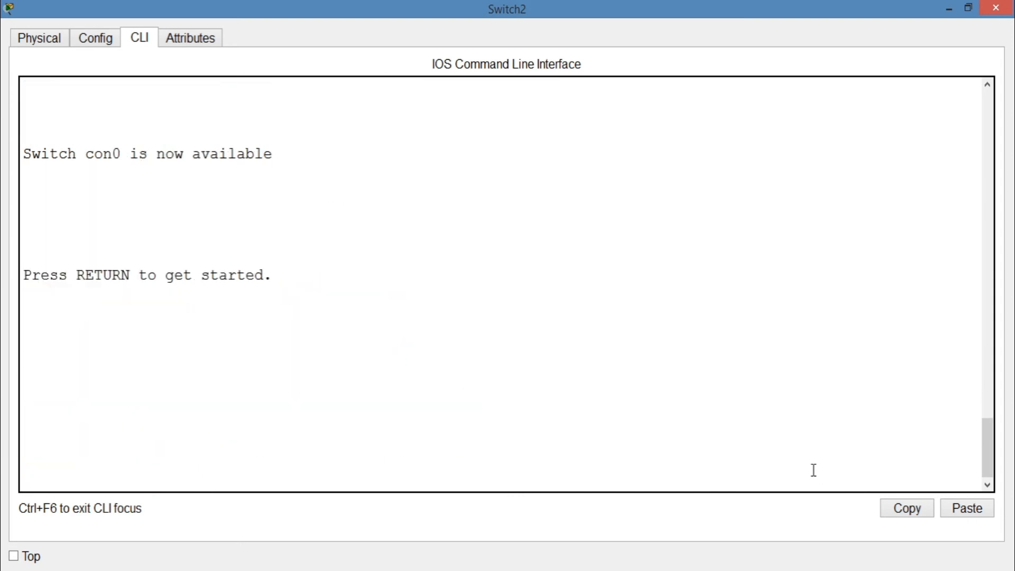
{"action": "left_click", "coordinate": [1005, 9]}
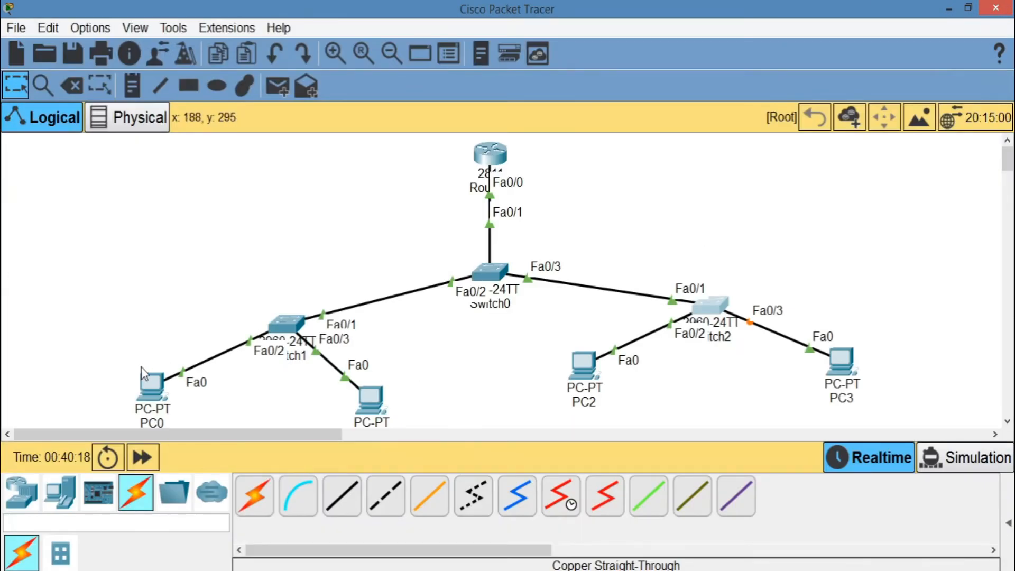
Step: Place the note "vlan 10" beside PC0 and the note "vlan 20" beside PC1 in the topology
{"action": "left_click", "coordinate": [132, 85]}
{"action": "left_click", "coordinate": [73, 384]}
{"action": "type", "text": "vlan 10"}
{"action": "key", "text": "Escape"}
{"action": "left_click", "coordinate": [133, 85]}
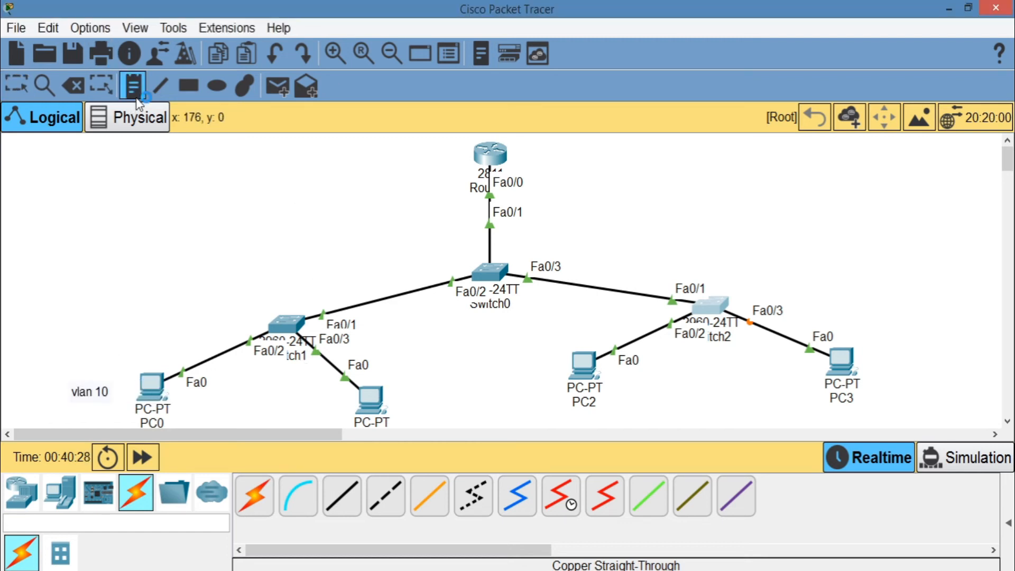
{"action": "left_click", "coordinate": [398, 391]}
{"action": "type", "text": "vlan 20"}
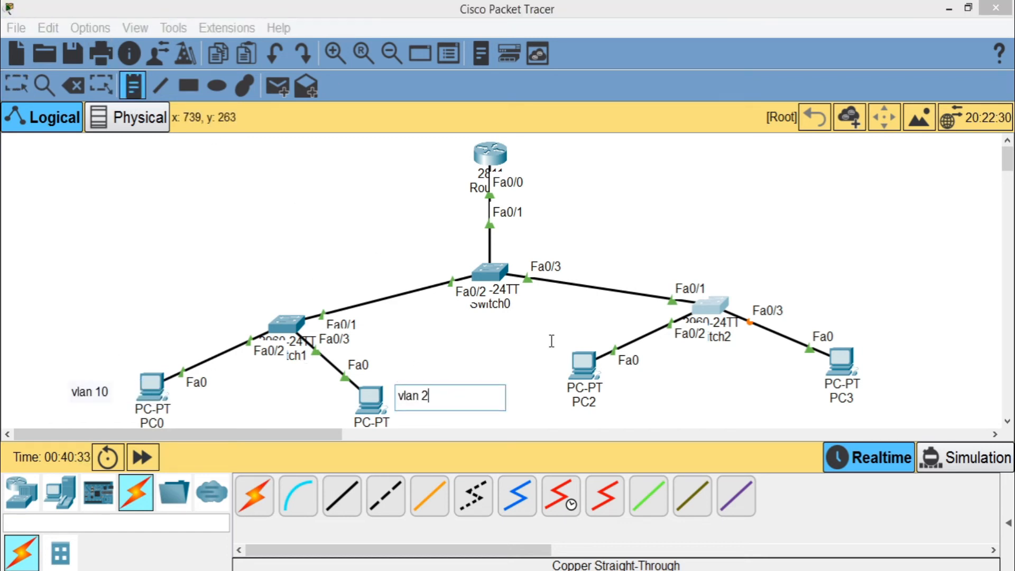
{"action": "left_click", "coordinate": [23, 84]}
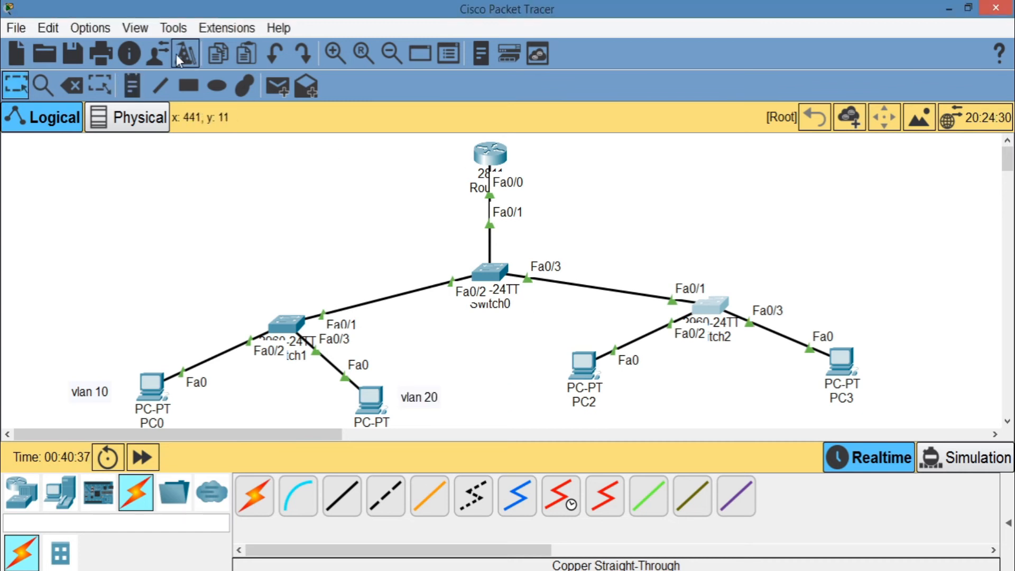
Step: Place the note "vlan 10" beside PC2 and the note "vlan 20" beside PC3 in the topology
{"action": "left_click", "coordinate": [490, 357]}
{"action": "type", "text": "v"}
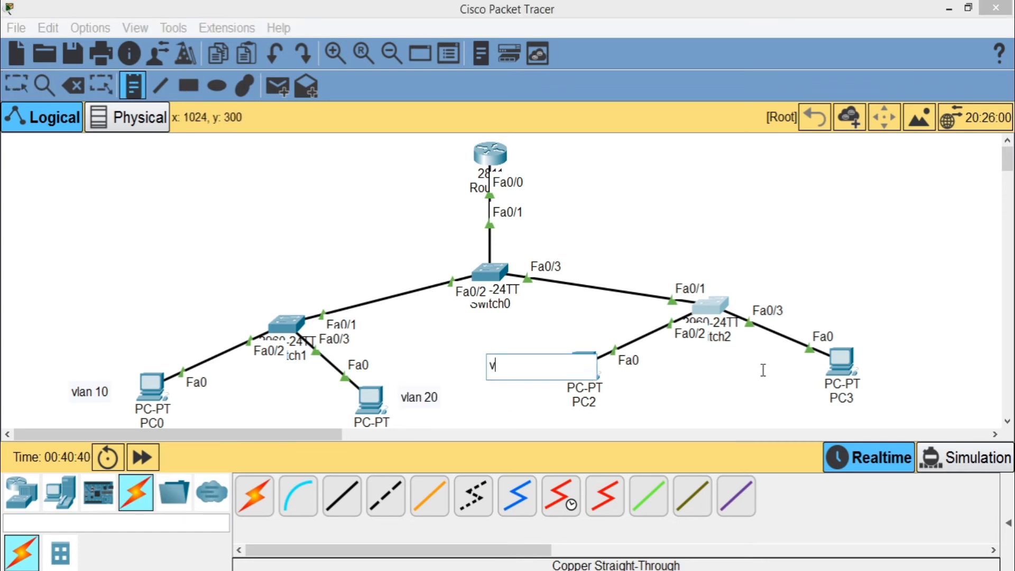
{"action": "type", "text": "lan 10"}
{"action": "left_click", "coordinate": [24, 84]}
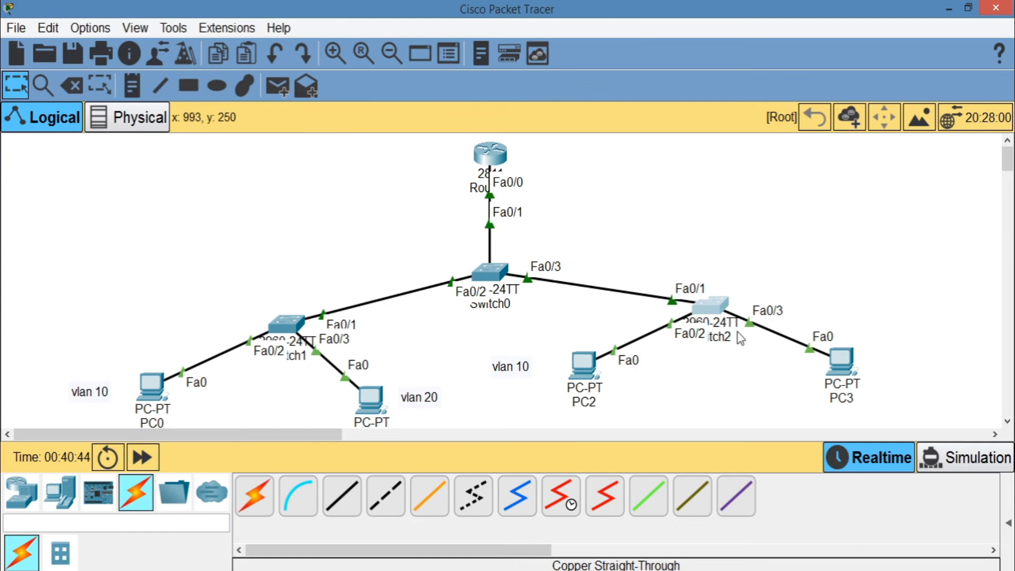
{"action": "left_click", "coordinate": [890, 361]}
{"action": "type", "text": "vl"}
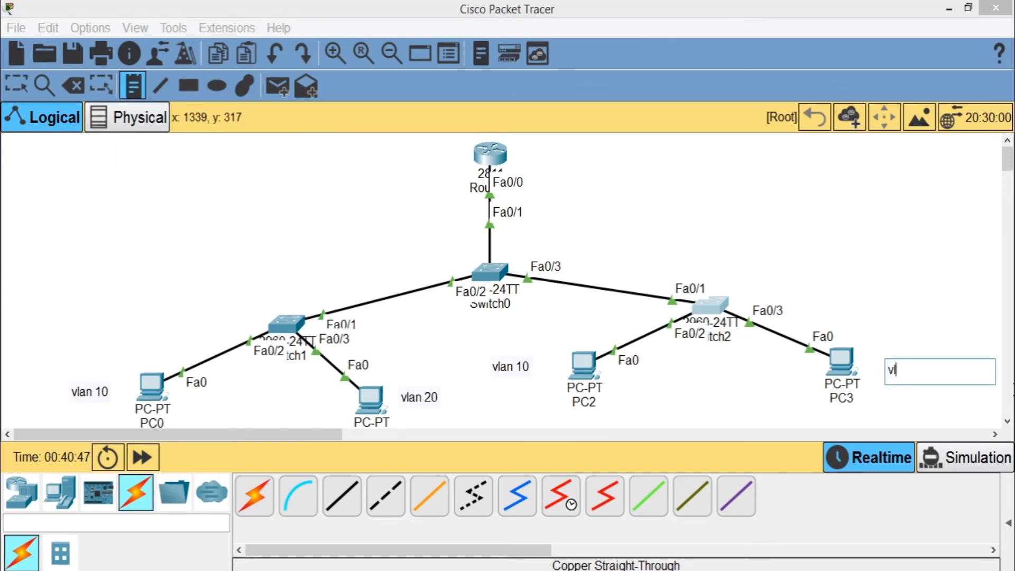
{"action": "type", "text": "an 20"}
{"action": "left_click", "coordinate": [193, 237]}
{"action": "left_click", "coordinate": [18, 88]}
Step: Give PC0 the static IP address 10.1.1.2, subnet mask 255.0.0.0 and default gateway 10.1.1.1
{"action": "left_click", "coordinate": [154, 389]}
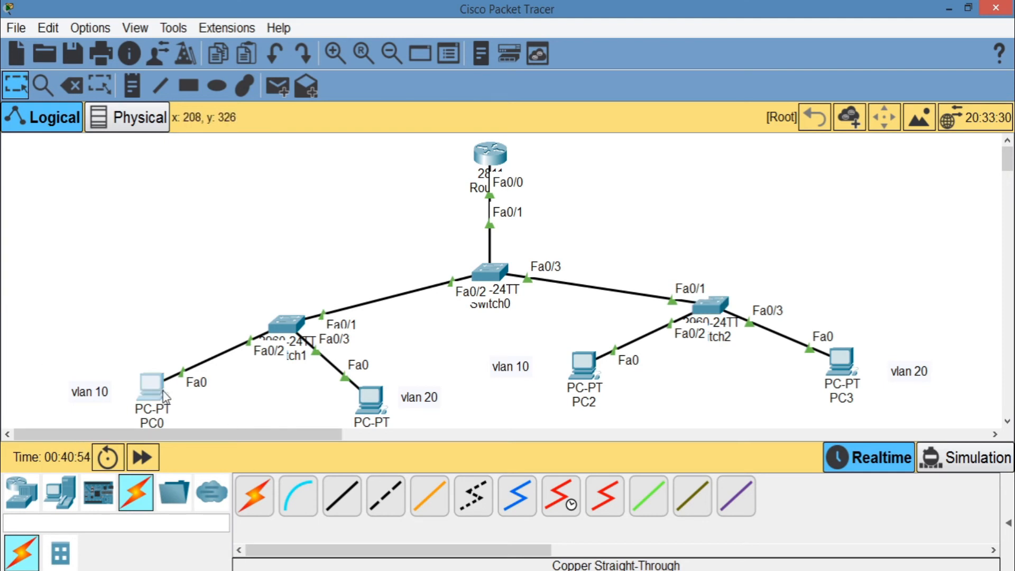
{"action": "left_click", "coordinate": [331, 164]}
{"action": "left_click", "coordinate": [478, 229]}
{"action": "type", "text": "10.1.1.2"}
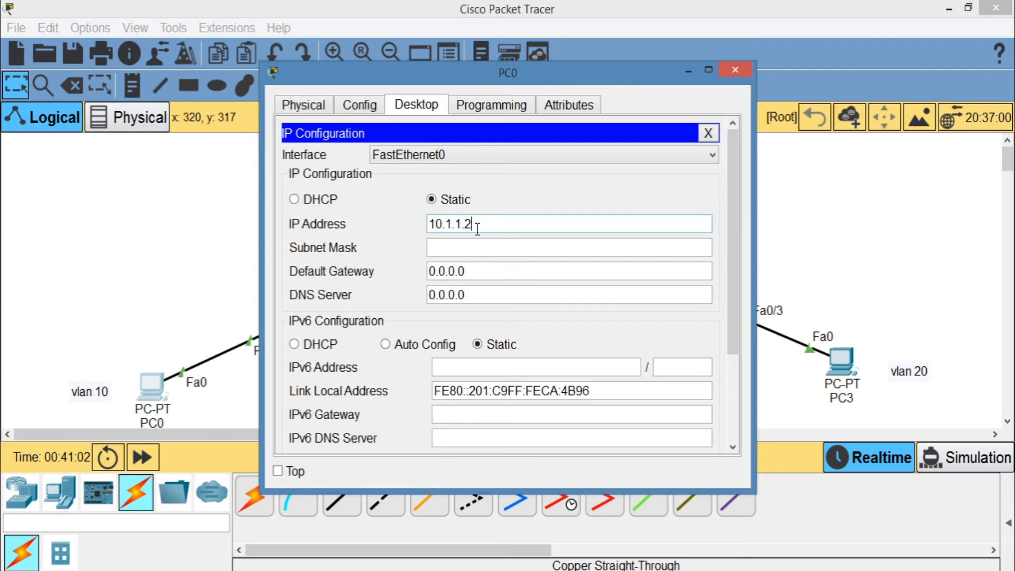
{"action": "left_click", "coordinate": [470, 248]}
{"action": "double_click", "coordinate": [469, 274]}
{"action": "type", "text": "10.1.1.1"}
{"action": "left_click", "coordinate": [735, 69]}
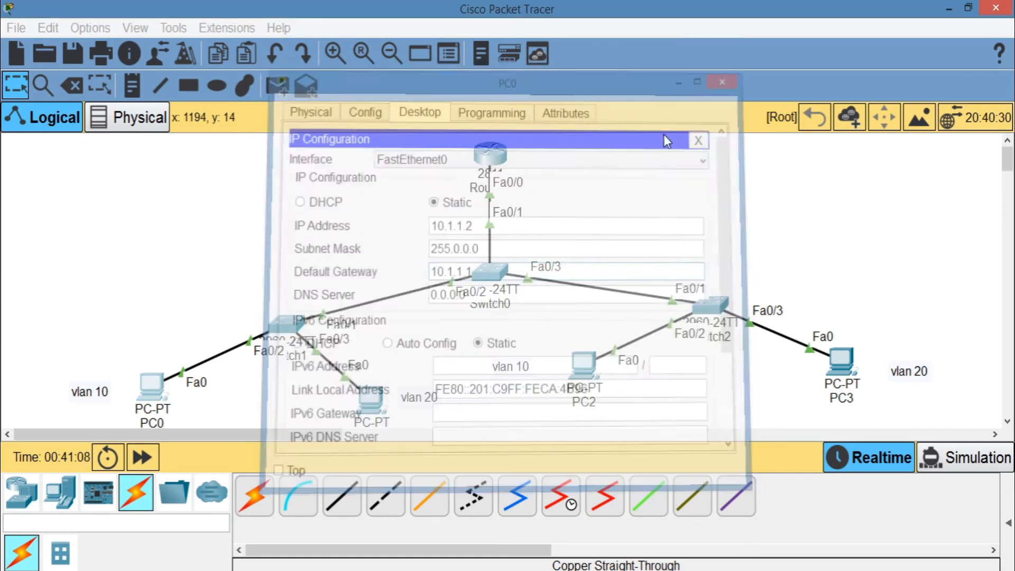
Step: Give PC1 the static IP address 20.1.1.2, subnet mask 255.0.0.0 and default gateway 20.1.1.1
{"action": "left_click", "coordinate": [370, 399]}
{"action": "left_click", "coordinate": [415, 104]}
{"action": "left_click", "coordinate": [341, 175]}
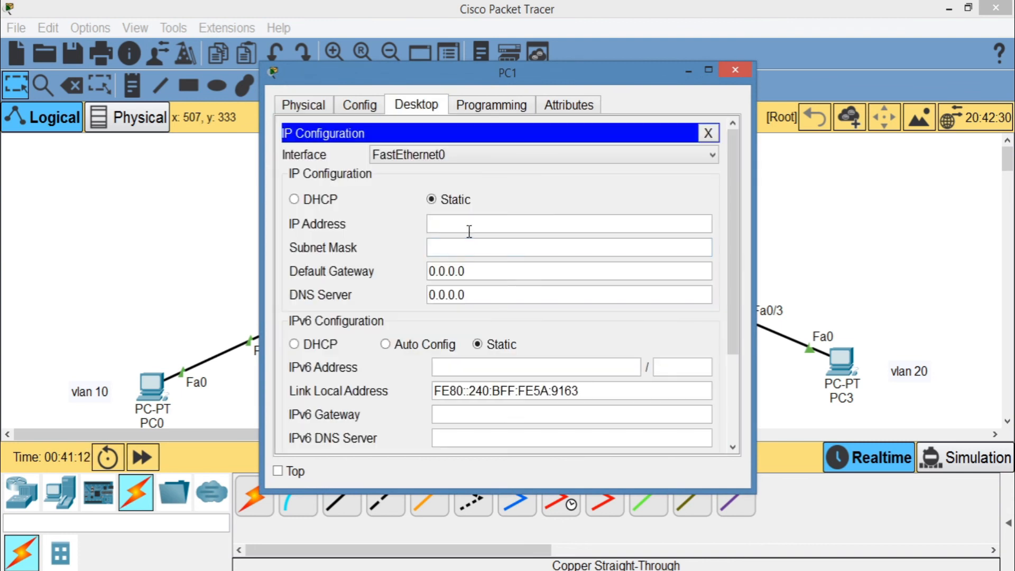
{"action": "type", "text": "20.1.1.1"}
{"action": "key", "text": "BackSpace"}
{"action": "type", "text": "2"}
{"action": "left_click", "coordinate": [484, 249]}
{"action": "double_click", "coordinate": [497, 273]}
{"action": "type", "text": "20.1.1.1"}
{"action": "left_click", "coordinate": [735, 69]}
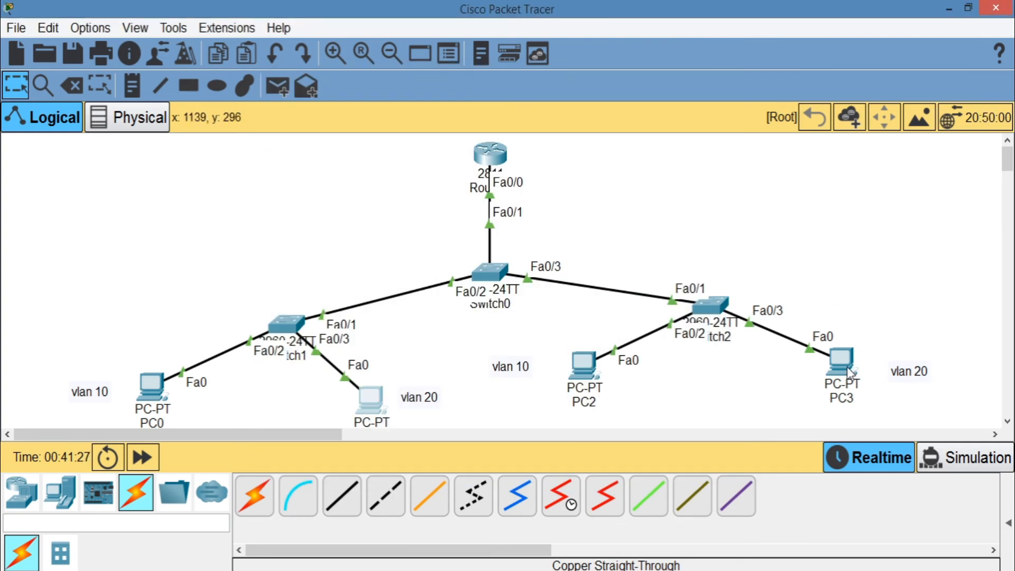
Step: Check the IP address, subnet mask and default gateway entered on PC1 and PC0
{"action": "left_click", "coordinate": [377, 399]}
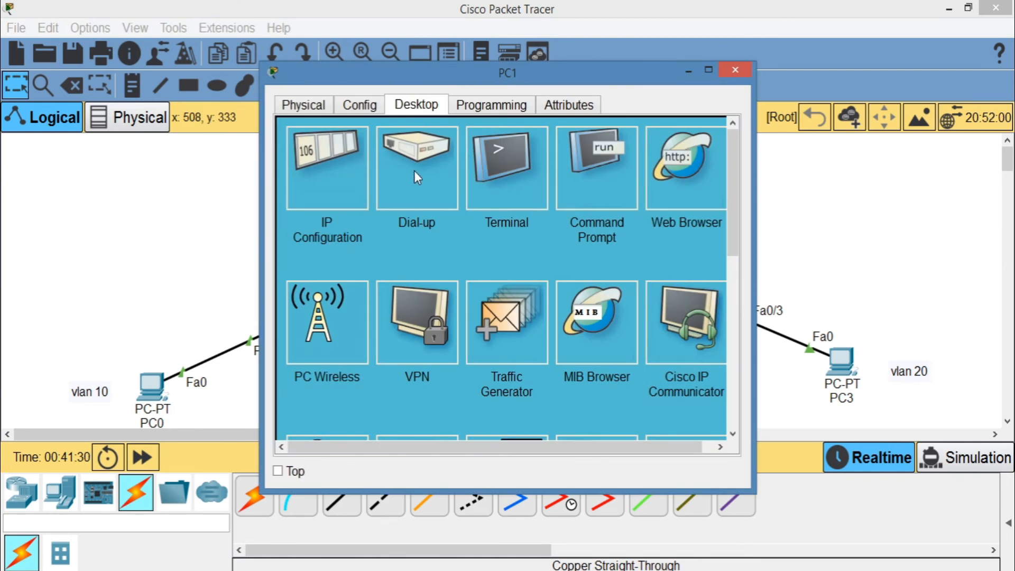
{"action": "left_click", "coordinate": [311, 183]}
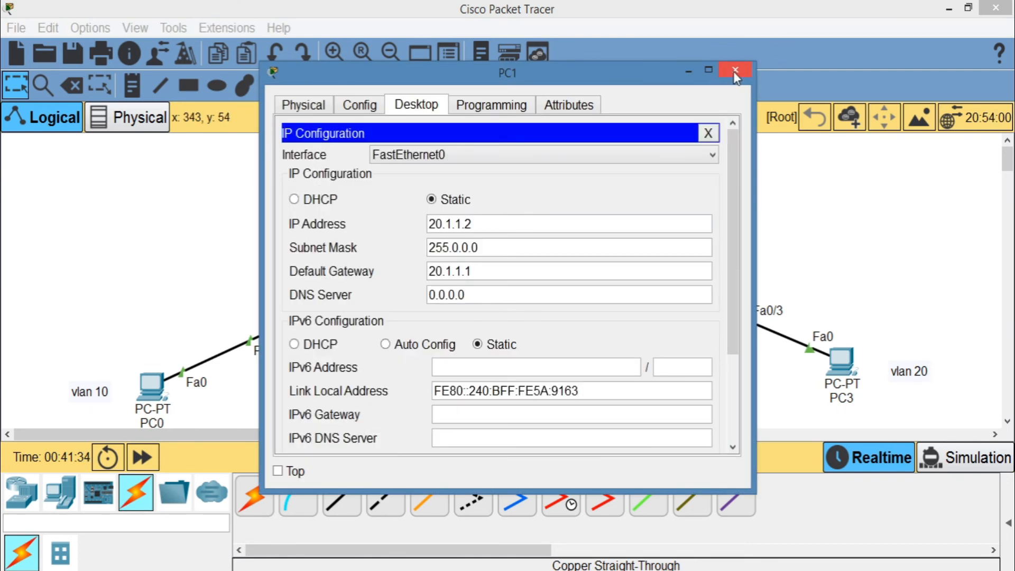
{"action": "left_click", "coordinate": [734, 71]}
{"action": "left_click", "coordinate": [152, 386]}
{"action": "left_click", "coordinate": [305, 174]}
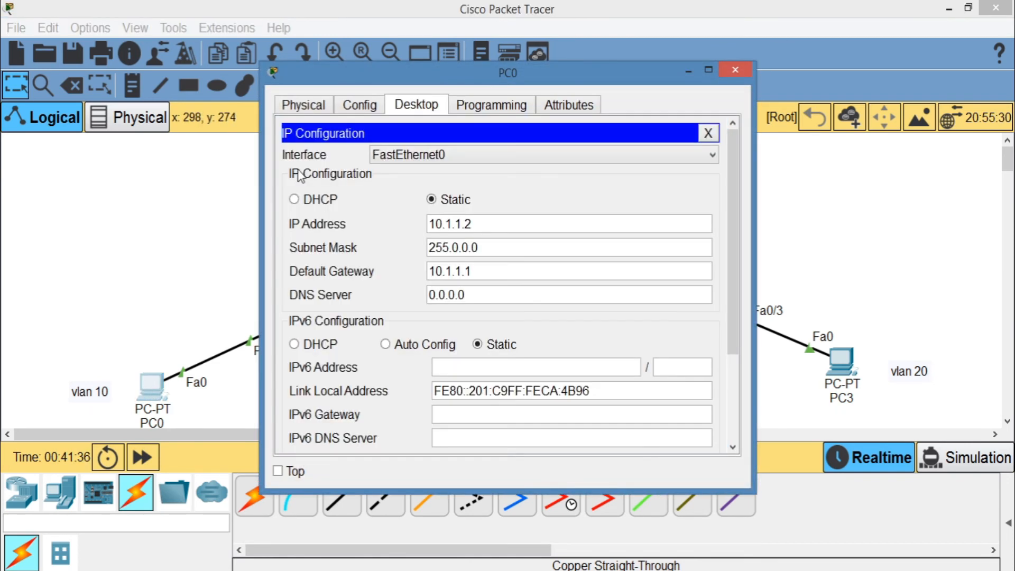
{"action": "left_click", "coordinate": [735, 70]}
Step: Give PC2 the static IP address 10.1.1.3, subnet mask 255.0.0.0 and default gateway 10.1.1.1
{"action": "left_click", "coordinate": [592, 366]}
{"action": "left_click", "coordinate": [394, 105]}
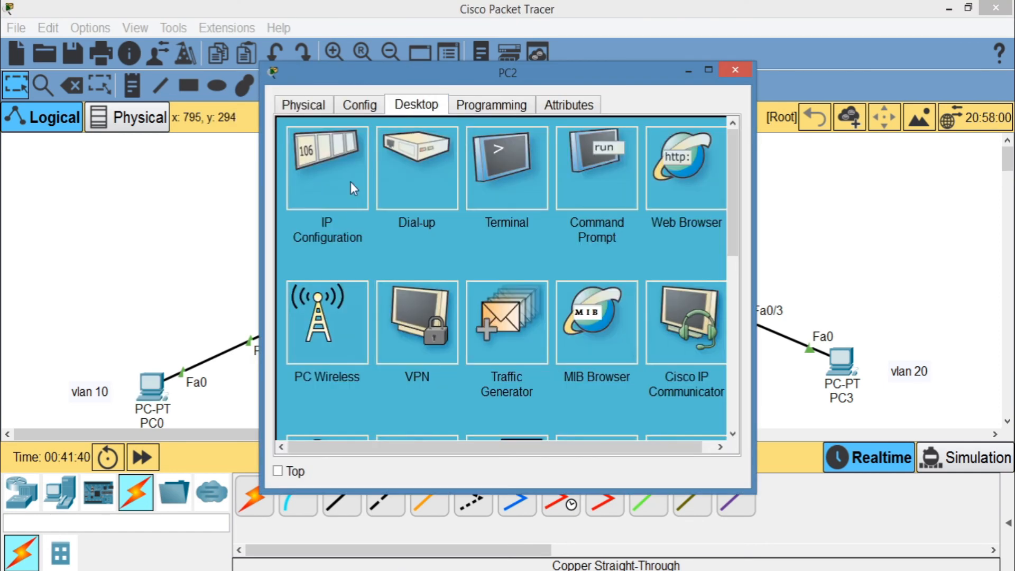
{"action": "left_click", "coordinate": [351, 183]}
{"action": "left_click", "coordinate": [510, 225]}
{"action": "type", "text": "10.1.1."}
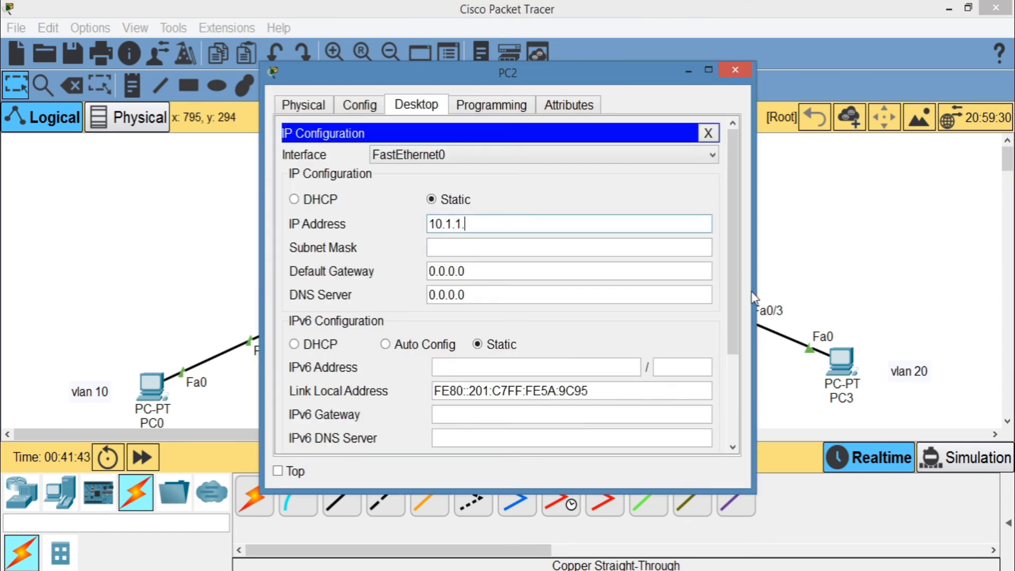
{"action": "key", "text": "Tab"}
{"action": "key", "text": "Tab"}
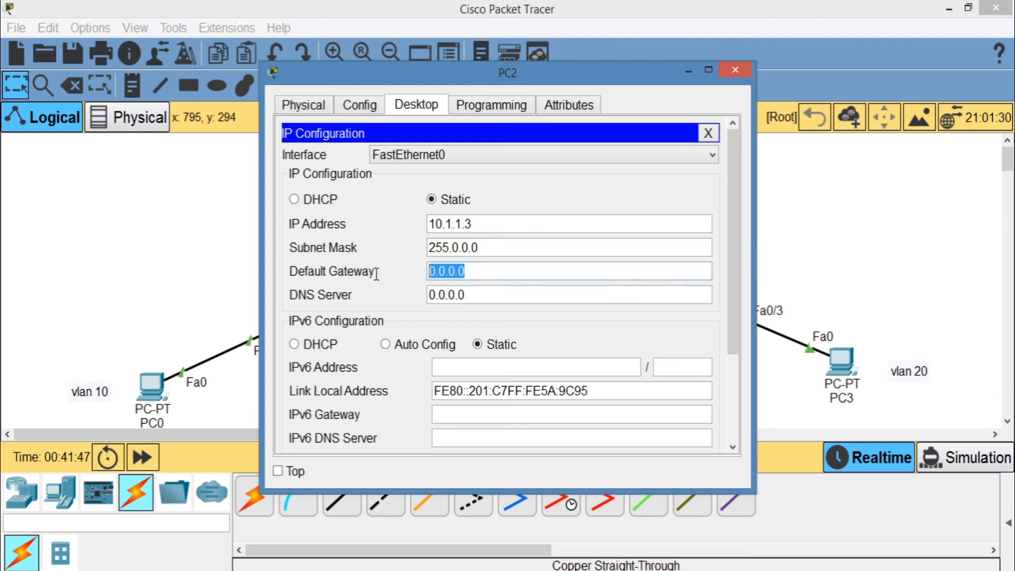
{"action": "type", "text": "10.1.1."}
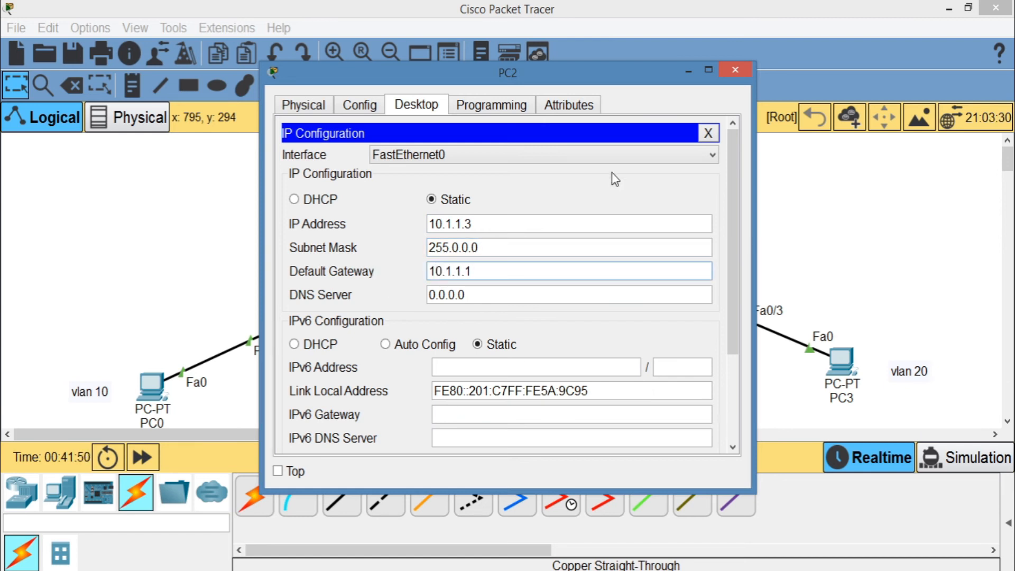
{"action": "left_click", "coordinate": [735, 70]}
Step: Give PC3 the static IP address 20.1.1.3, subnet mask 255.0.0.0 and default gateway 20.1.1.1
{"action": "left_click", "coordinate": [841, 360]}
{"action": "left_click", "coordinate": [417, 105]}
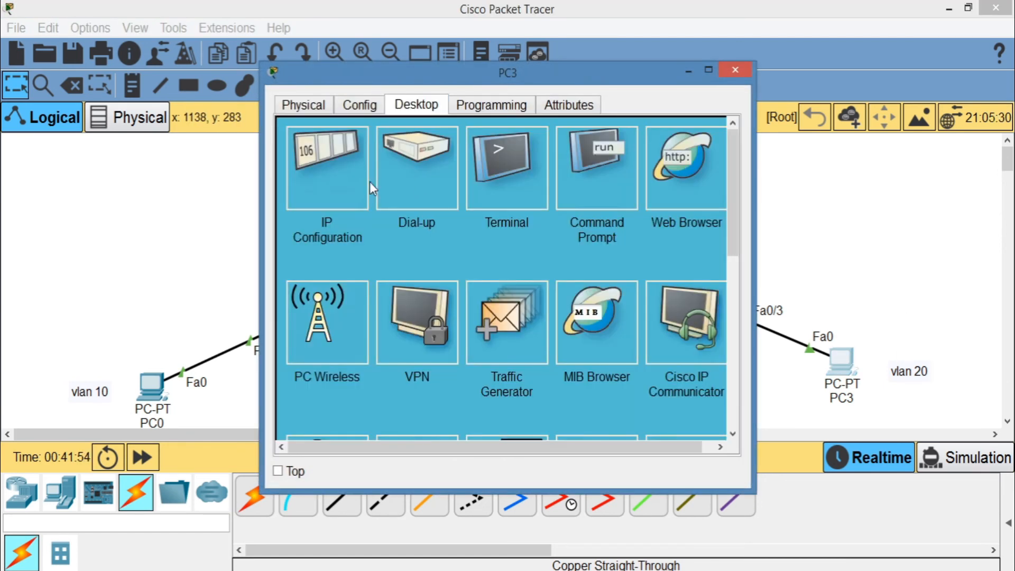
{"action": "left_click", "coordinate": [383, 182]}
{"action": "left_click", "coordinate": [603, 304]}
{"action": "left_click", "coordinate": [312, 164]}
{"action": "left_click", "coordinate": [450, 226]}
{"action": "type", "text": "20.1.1.3"}
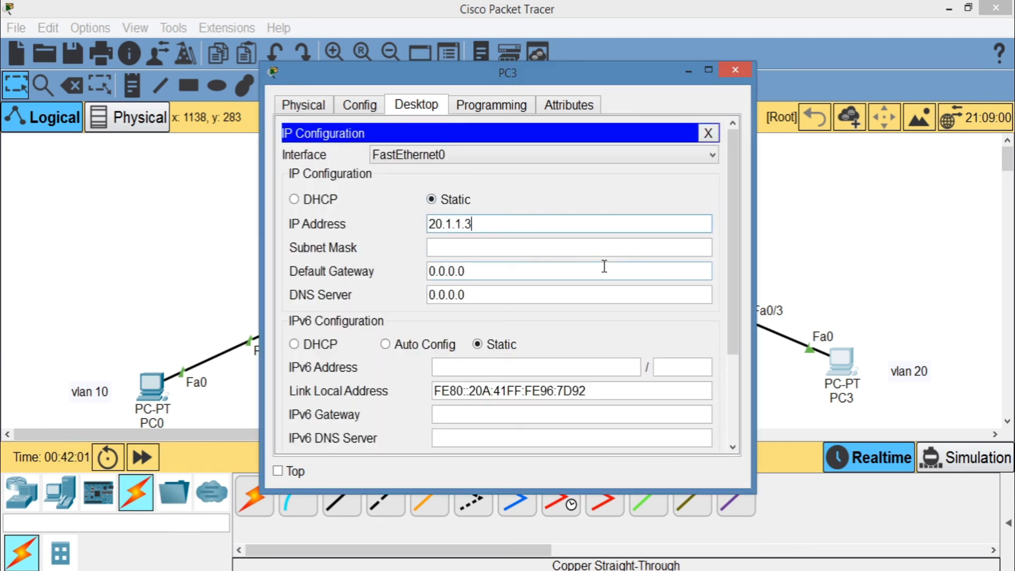
{"action": "key", "text": "Tab"}
{"action": "key", "text": "Tab"}
{"action": "type", "text": "20.1.1.1"}
{"action": "left_click", "coordinate": [735, 70]}
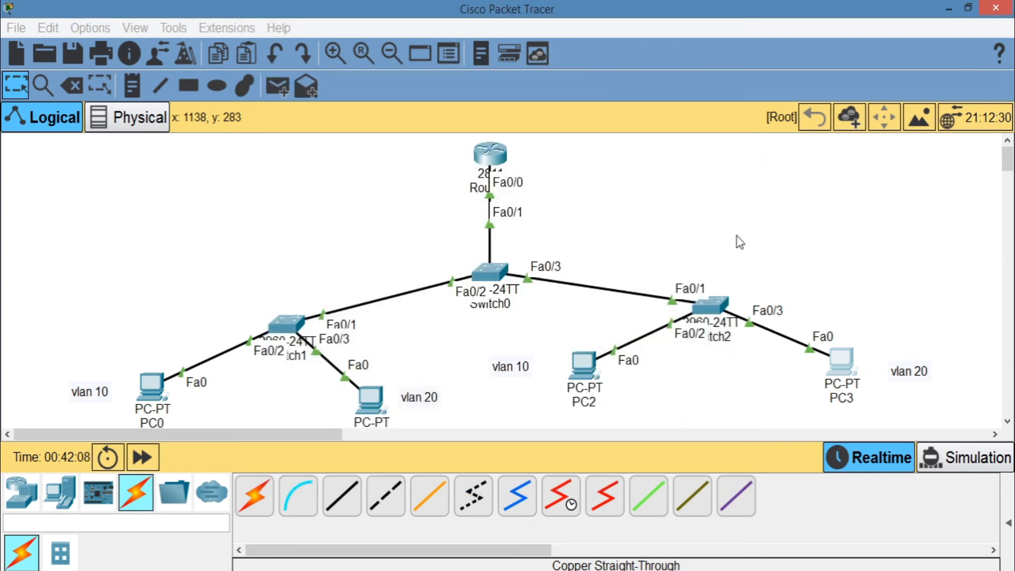
Step: Check the IP address, subnet mask and default gateway entered on PC2 and PC3
{"action": "left_click", "coordinate": [584, 365]}
{"action": "left_click", "coordinate": [368, 229]}
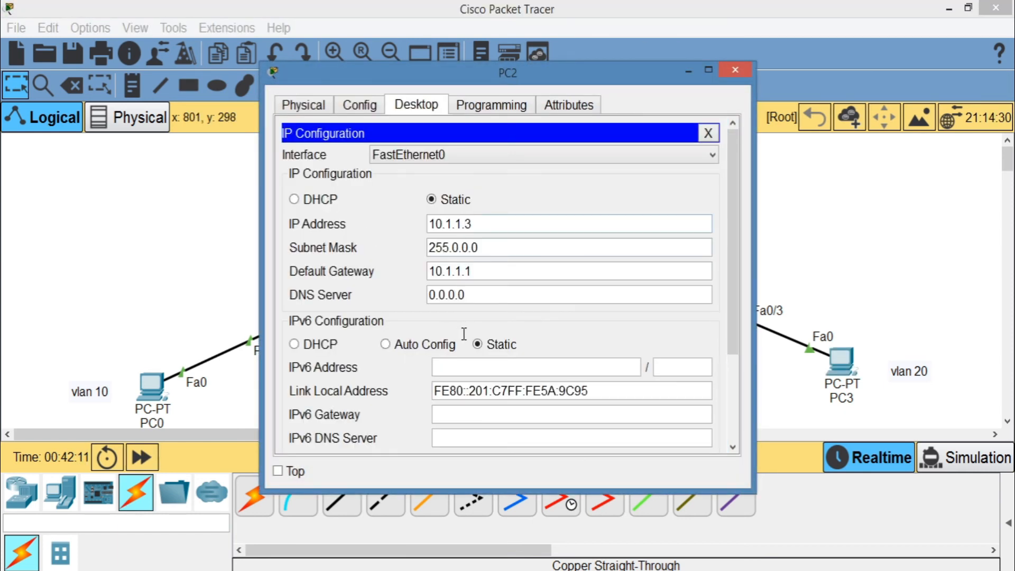
{"action": "left_click", "coordinate": [736, 70]}
{"action": "left_click", "coordinate": [841, 360]}
{"action": "left_click", "coordinate": [349, 167]}
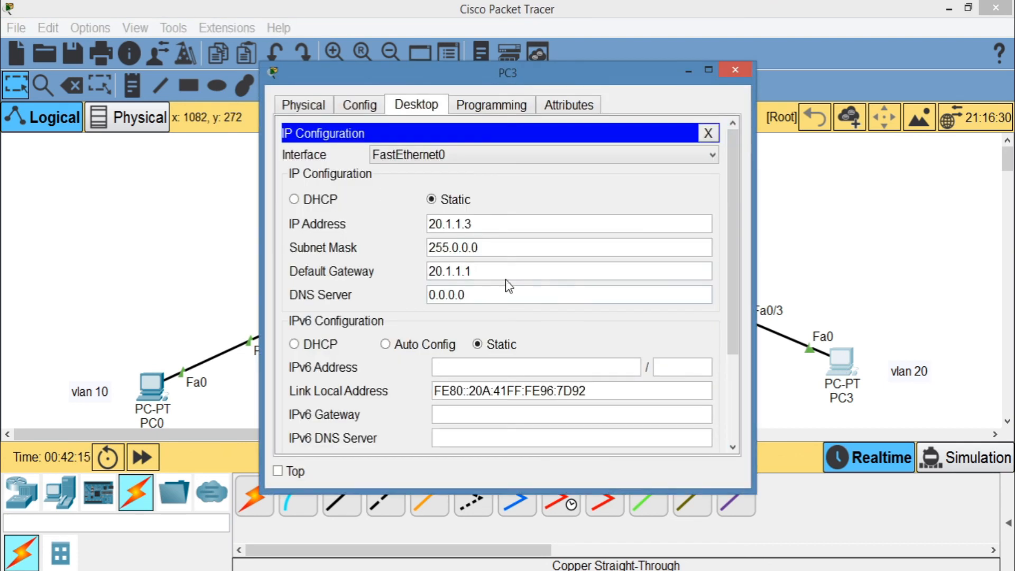
{"action": "left_click", "coordinate": [735, 70]}
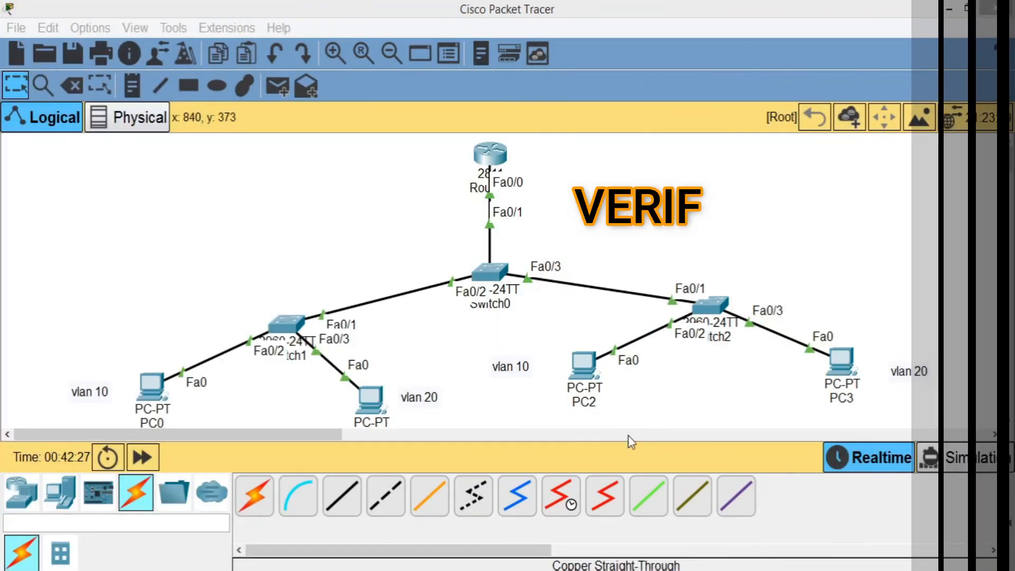
Step: Open PC0's command prompt and ping the VLAN 10 gateway at 10.1.1.1
{"action": "left_click", "coordinate": [152, 388]}
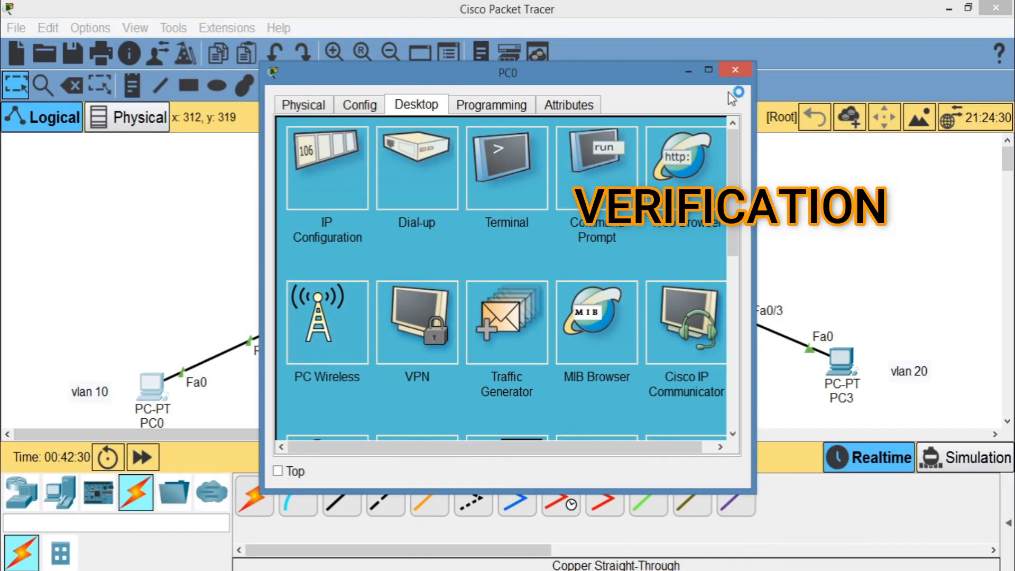
{"action": "left_click", "coordinate": [708, 70]}
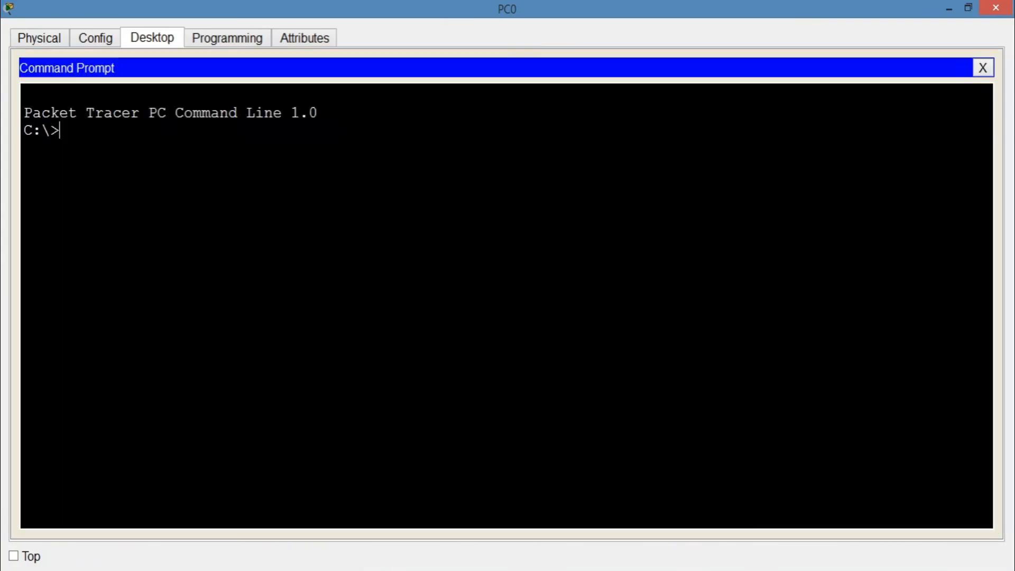
{"action": "type", "text": "ping 10.1.1.1"}
{"action": "key", "text": "Return"}
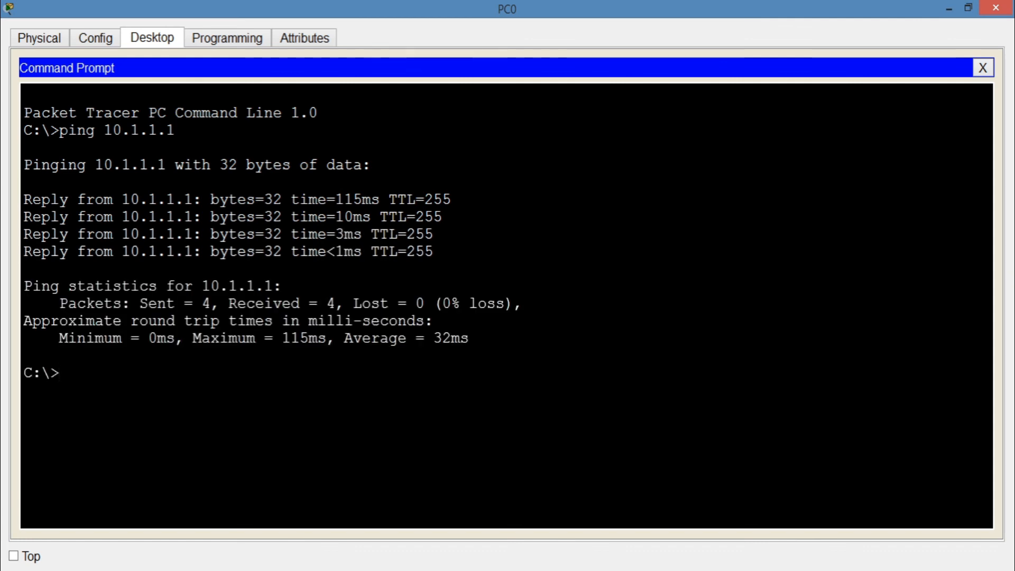
Step: Ping the VLAN 20 gateway at 20.1.1.1 from PC0
{"action": "key", "text": "Up"}
{"action": "key", "text": "BackSpace"}
{"action": "key", "text": "BackSpace"}
{"action": "key", "text": "BackSpace"}
{"action": "key", "text": "BackSpace"}
{"action": "key", "text": "BackSpace"}
{"action": "key", "text": "BackSpace"}
{"action": "key", "text": "BackSpace"}
{"action": "key", "text": "BackSpace"}
{"action": "type", "text": "20.1.1.1"}
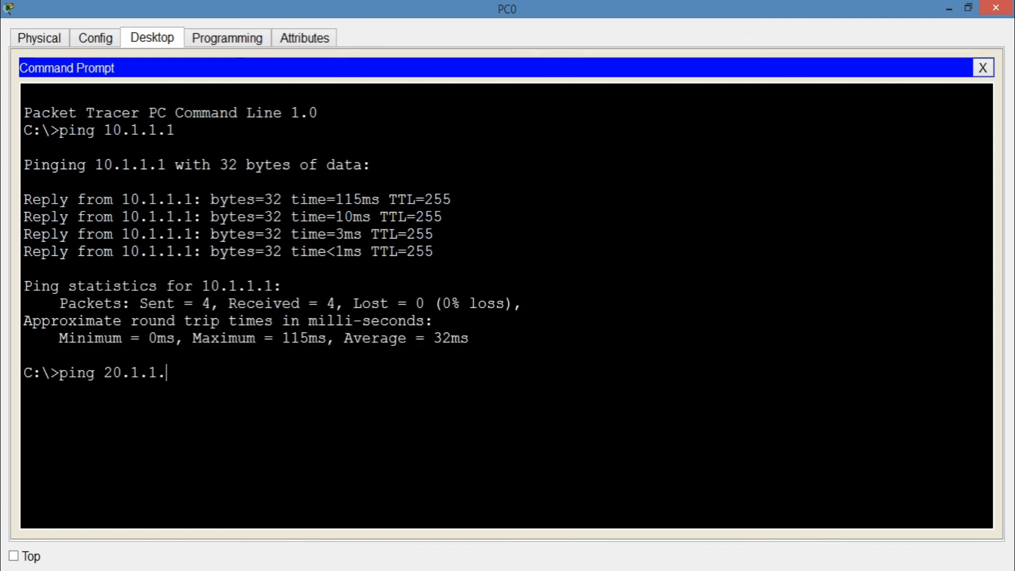
{"action": "key", "text": "Return"}
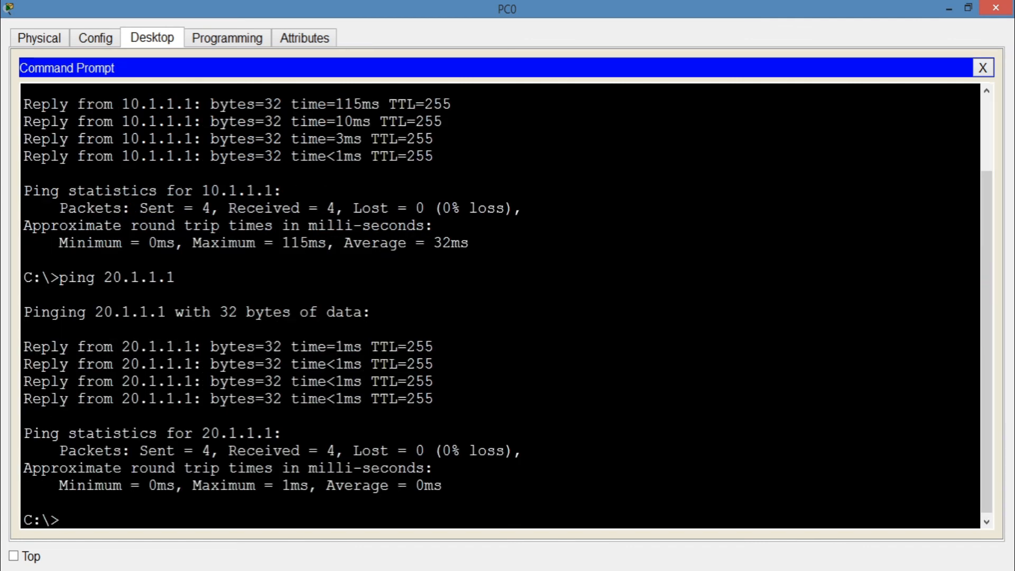
Step: From PC0, ping the hosts 10.1.1.3 and 20.1.1.2
{"action": "type", "text": "ping 10.1.1.3"}
{"action": "key", "text": "Return"}
{"action": "type", "text": "ping 20.1.1"}
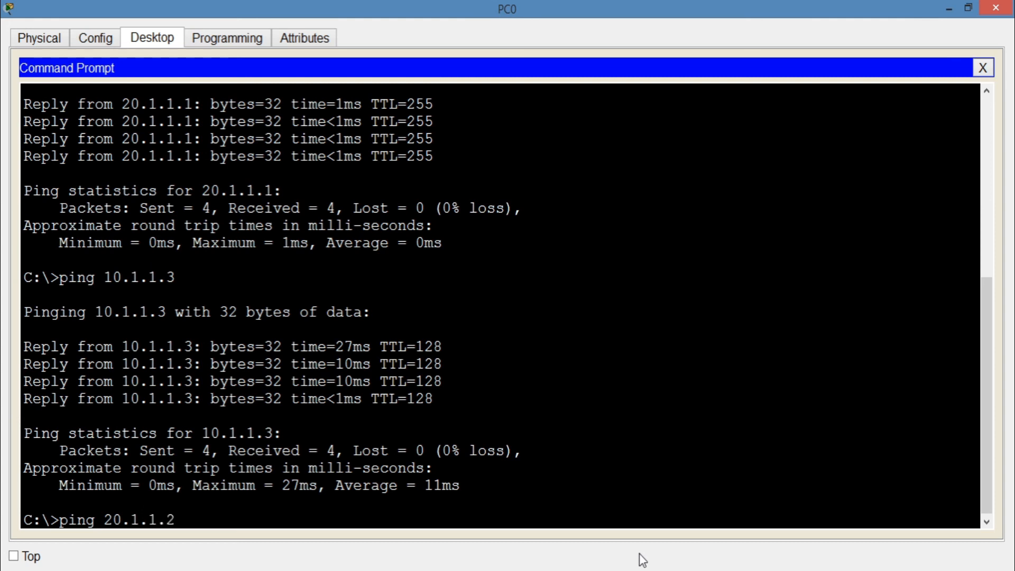
{"action": "type", "text": ".2"}
{"action": "key", "text": "Return"}
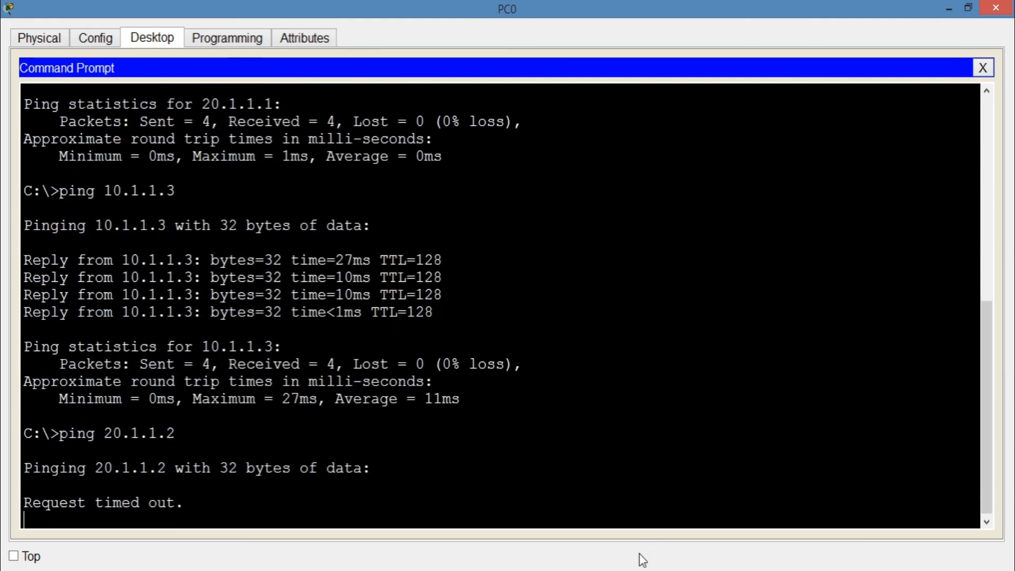
Step: Ping the host 20.1.1.3 from PC0 and close the PC0 window
{"action": "key", "text": "Up"}
{"action": "key", "text": "BackSpace"}
{"action": "type", "text": "3"}
{"action": "key", "text": "Return"}
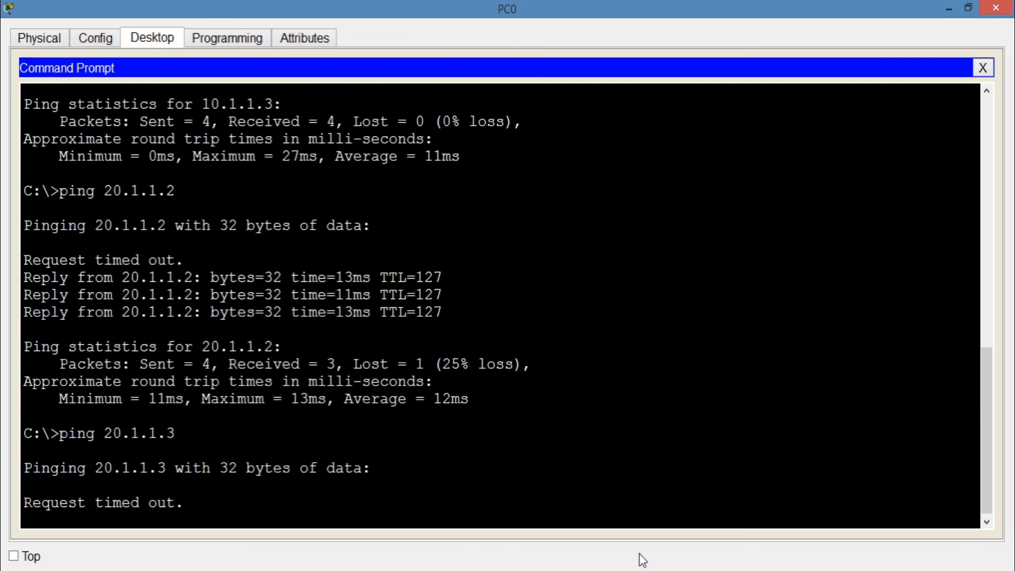
{"action": "left_click", "coordinate": [996, 8]}
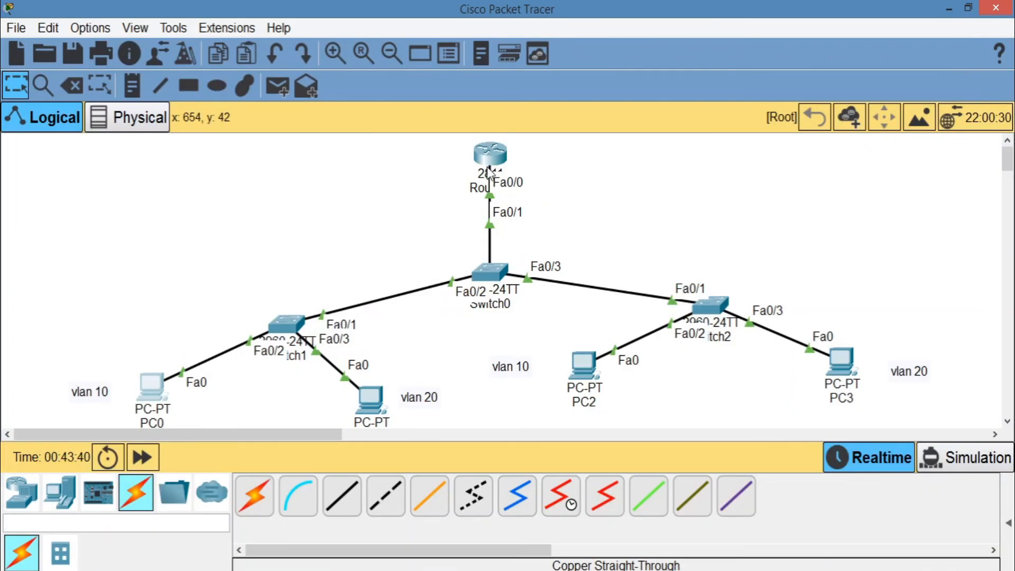
Step: Open Switch0's command line, list the show int options and try the command show int vlan
{"action": "left_click", "coordinate": [491, 280]}
{"action": "left_click", "coordinate": [710, 71]}
{"action": "key", "text": "Return"}
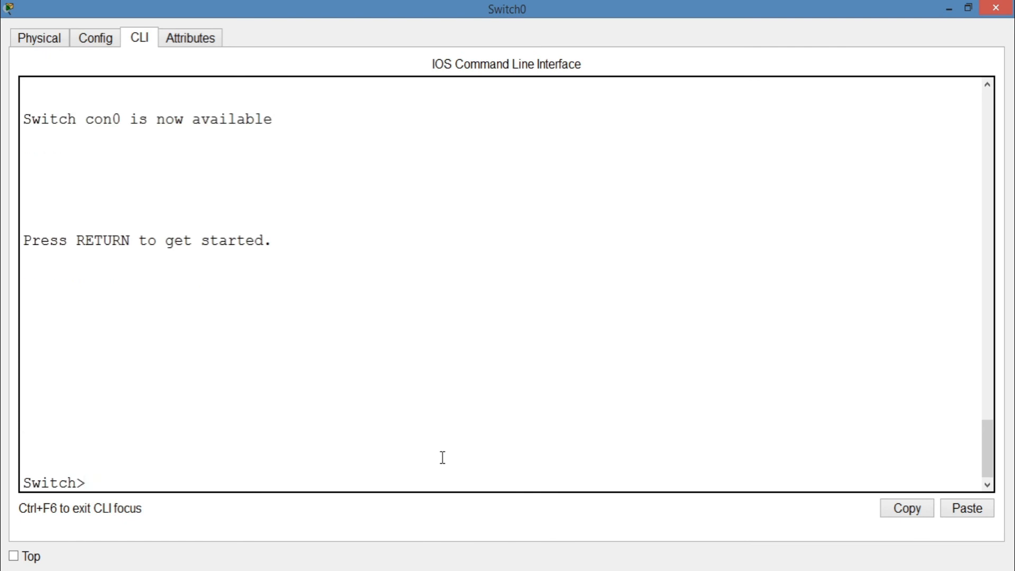
{"action": "type", "text": "show int ?"}
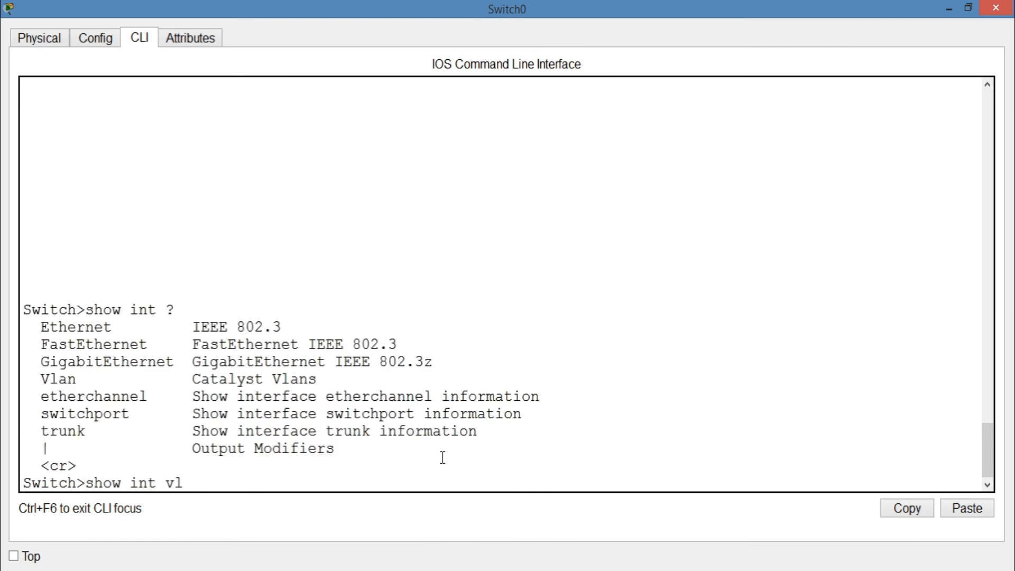
{"action": "type", "text": "vlan"}
{"action": "key", "text": "Return"}
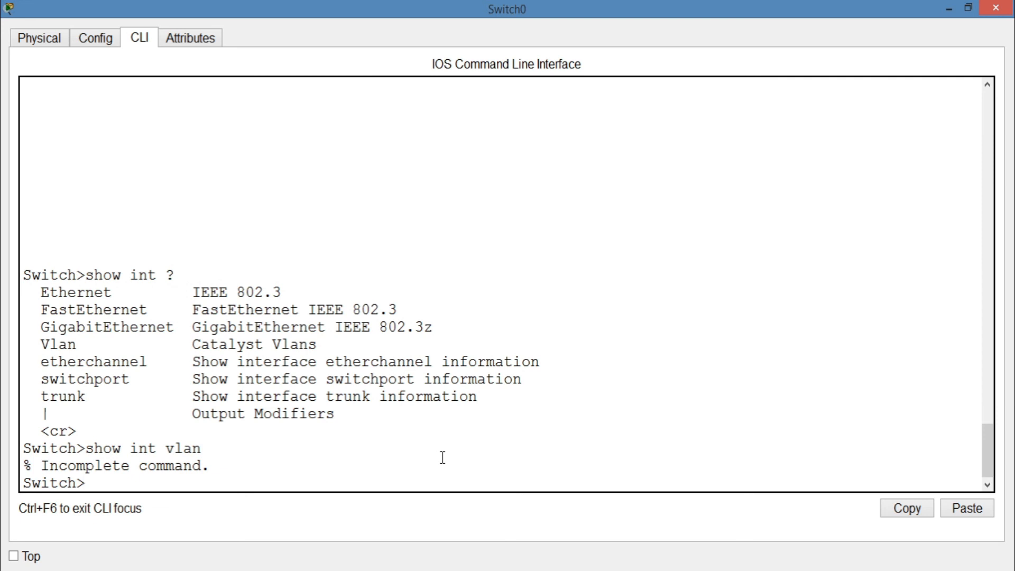
Step: List Switch0's available show commands and display its VLAN table with show vlan
{"action": "type", "text": "show ?"}
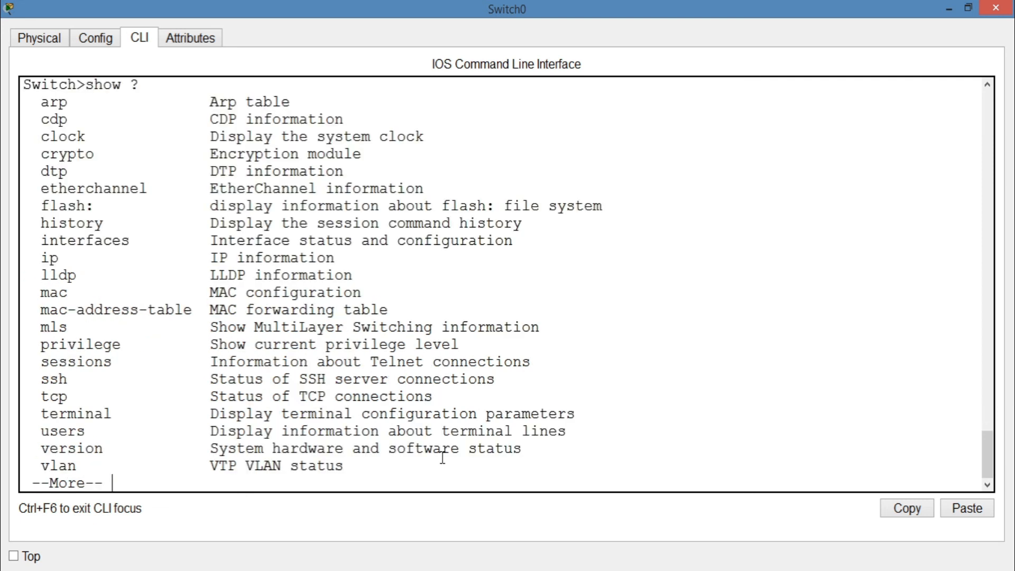
{"action": "key", "text": "space"}
{"action": "type", "text": "l"}
{"action": "type", "text": "lan"}
{"action": "key", "text": "Return"}
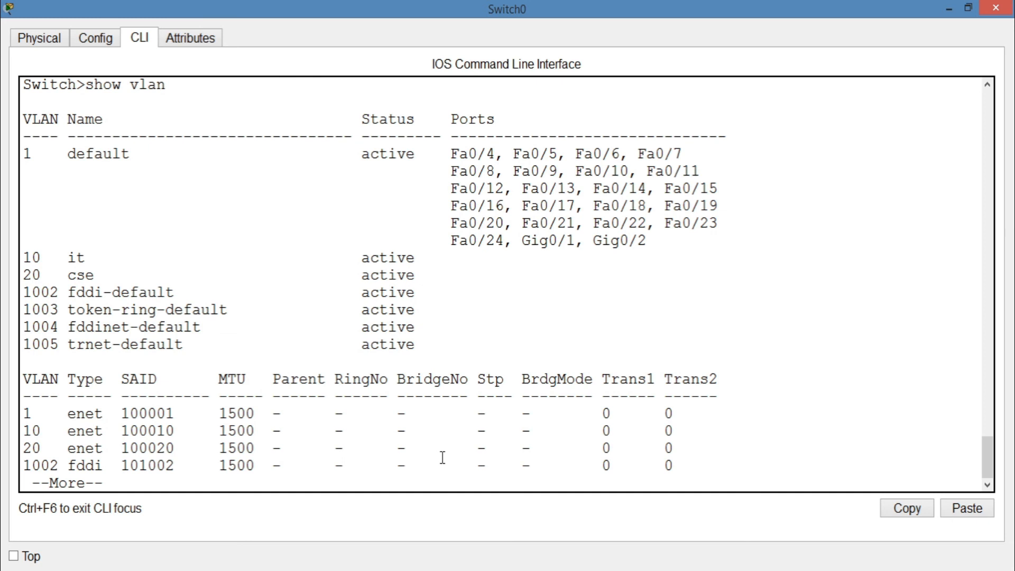
Step: Examine the VLAN 10 and 20 entries in Switch0's VLAN table and page through the remaining output
{"action": "left_click_drag", "start_coordinate": [29, 258], "coordinate": [449, 276]}
{"action": "left_click", "coordinate": [603, 347]}
{"action": "key", "text": "Return"}
{"action": "key", "text": "Return"}
{"action": "key", "text": "Return"}
{"action": "key", "text": "Return"}
{"action": "key", "text": "Return"}
{"action": "key", "text": "Return"}
{"action": "key", "text": "Return"}
{"action": "key", "text": "Return"}
{"action": "key", "text": "Return"}
{"action": "key", "text": "Return"}
{"action": "key", "text": "Return"}
{"action": "key", "text": "Return"}
{"action": "key", "text": "Return"}
{"action": "key", "text": "Return"}
{"action": "key", "text": "Return"}
{"action": "key", "text": "Return"}
{"action": "key", "text": "Return"}
{"action": "key", "text": "Return"}
{"action": "key", "text": "Return"}
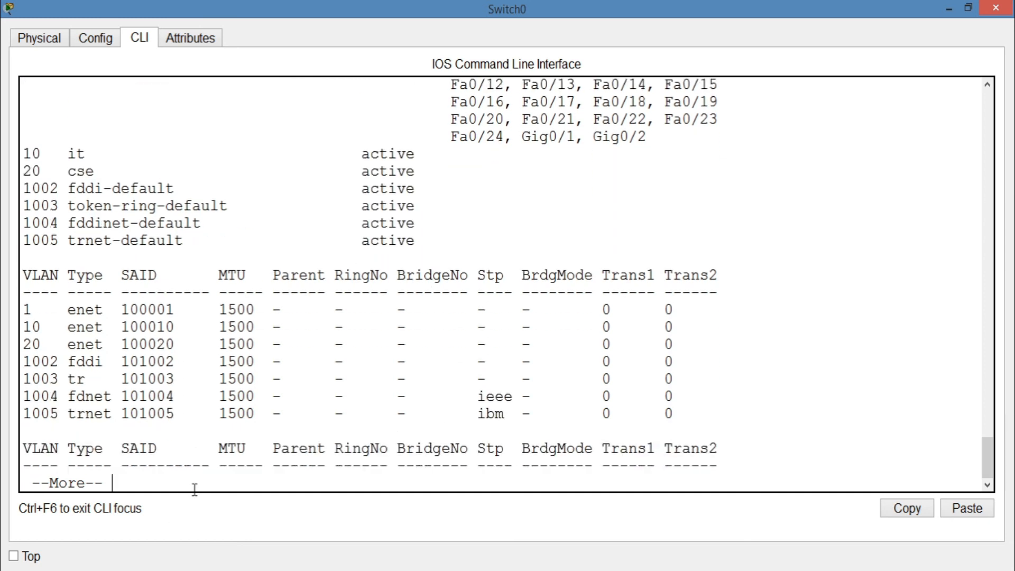
Step: Try show run on Switch0, then review its interface status with show ip int brief and close the switch window
{"action": "type", "text": "show run"}
{"action": "key", "text": "Return"}
{"action": "type", "text": "show ip"}
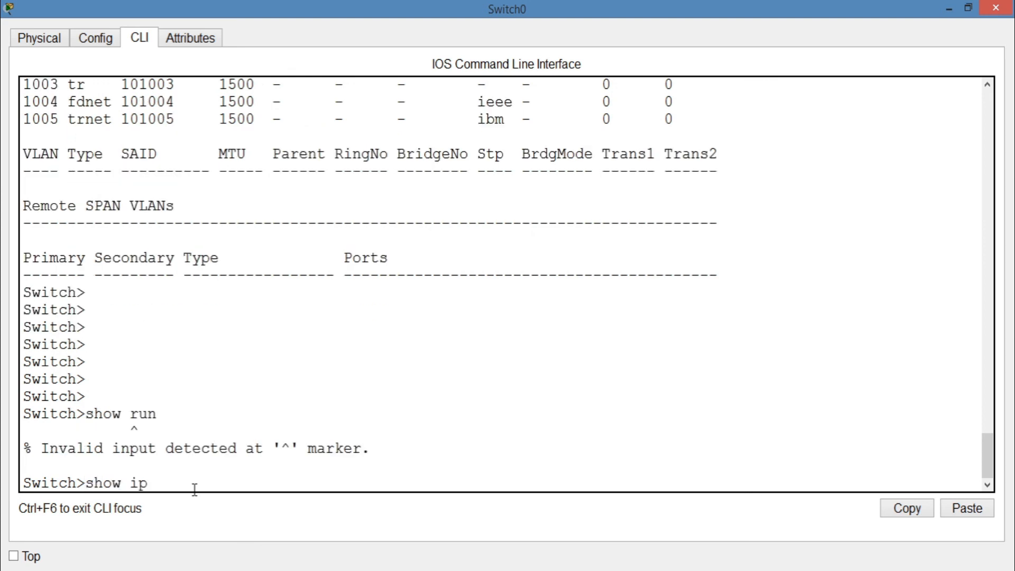
{"action": "type", "text": " int brief"}
{"action": "key", "text": "Return"}
{"action": "scroll", "coordinate": [991, 452], "scroll_direction": "up", "scroll_amount": 2}
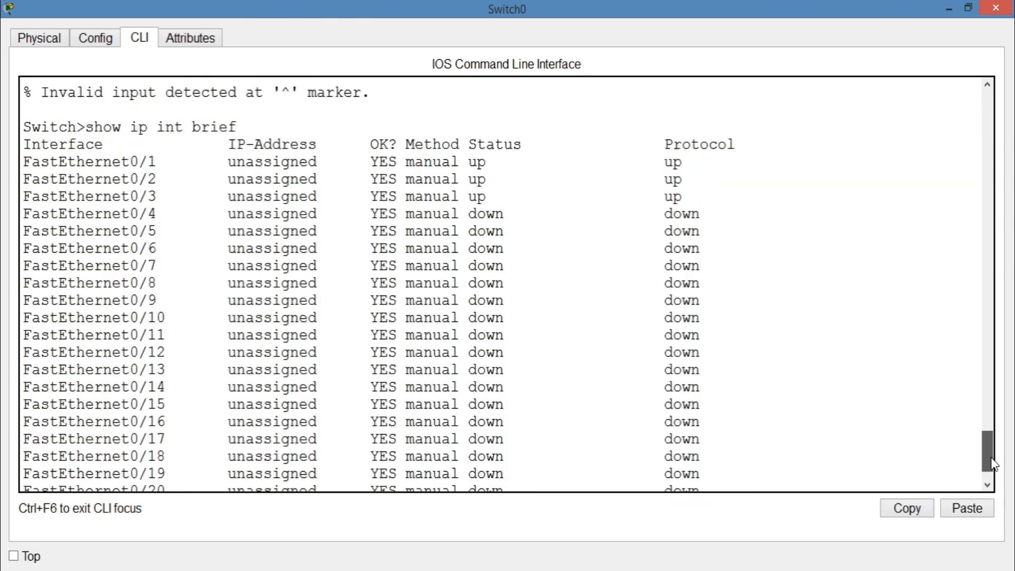
{"action": "left_click_drag", "start_coordinate": [991, 452], "coordinate": [991, 456]}
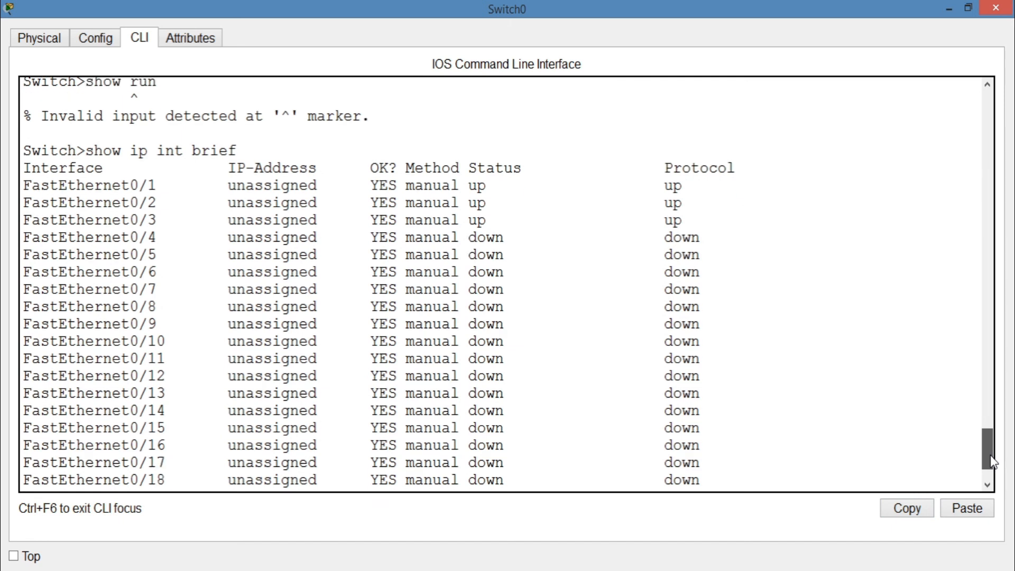
{"action": "left_click", "coordinate": [1000, 8]}
Step: On Router0, try show run and examine the interface and subinterface addresses with show ip int brief
{"action": "left_click", "coordinate": [490, 164]}
{"action": "key", "text": "Return"}
{"action": "type", "text": "show run"}
{"action": "key", "text": "Return"}
{"action": "type", "text": "show ip int brief"}
{"action": "key", "text": "Return"}
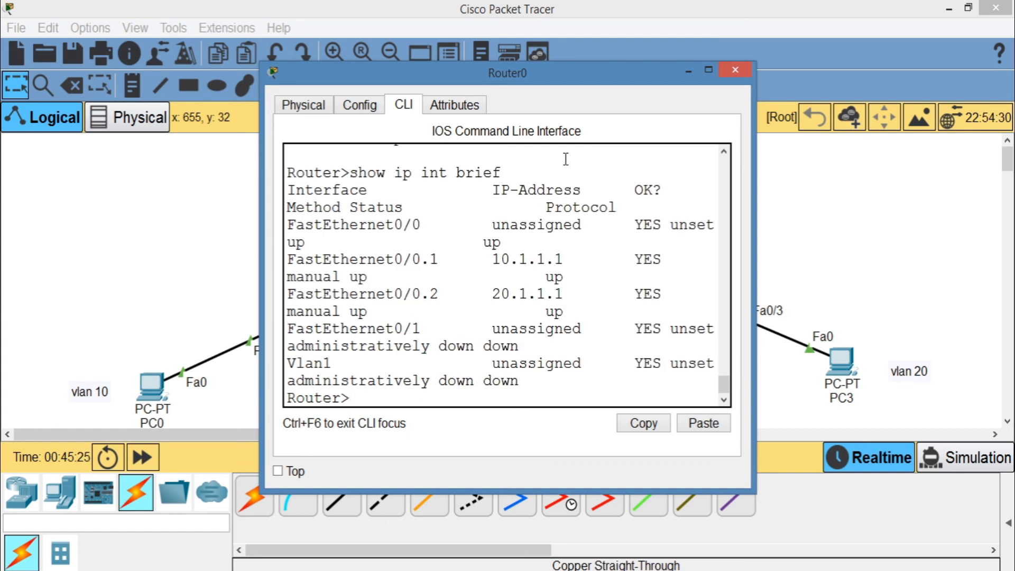
{"action": "left_click", "coordinate": [709, 70]}
{"action": "left_click_drag", "start_coordinate": [34, 395], "coordinate": [722, 433]}
{"action": "left_click", "coordinate": [169, 451]}
Step: List Router0's available show commands and display its VLAN status with show vlan-switch
{"action": "type", "text": "show ?"}
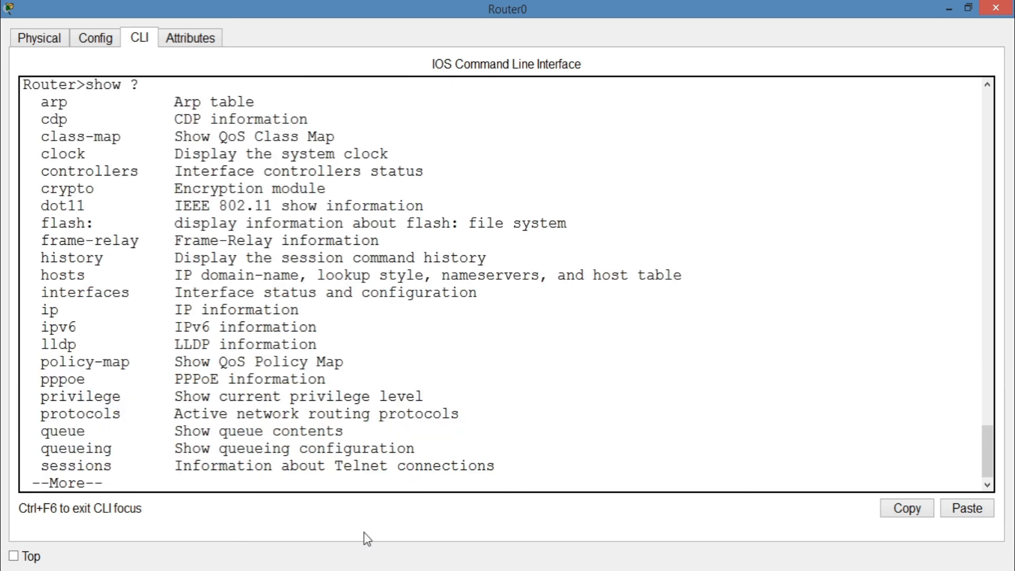
{"action": "key", "text": "Return"}
{"action": "key", "text": "Return"}
{"action": "key", "text": "Return"}
{"action": "key", "text": "Return"}
{"action": "key", "text": "Return"}
{"action": "key", "text": "Return"}
{"action": "key", "text": "Return"}
{"action": "key", "text": "Return"}
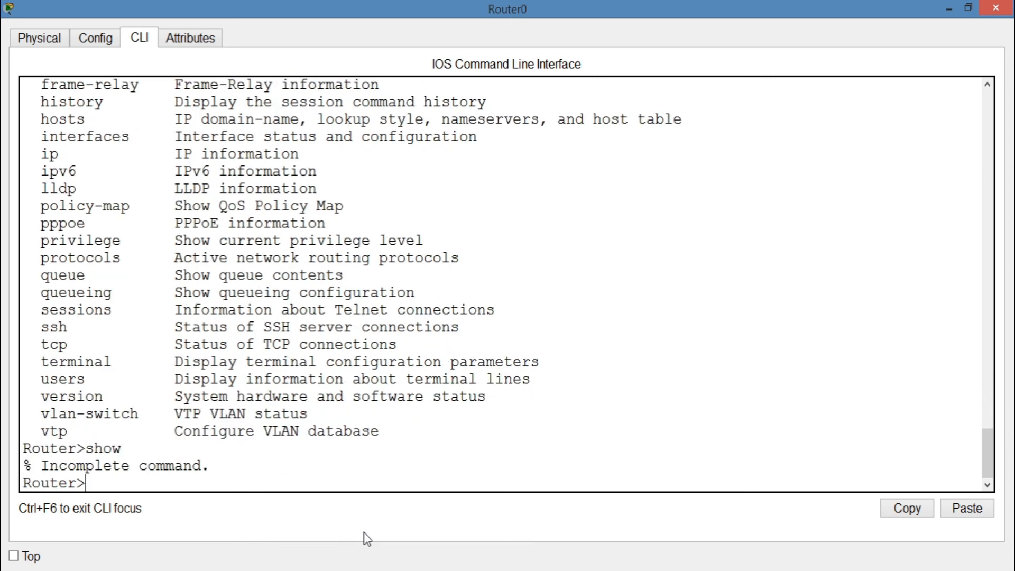
{"action": "type", "text": "show vlan-switch"}
{"action": "key", "text": "Return"}
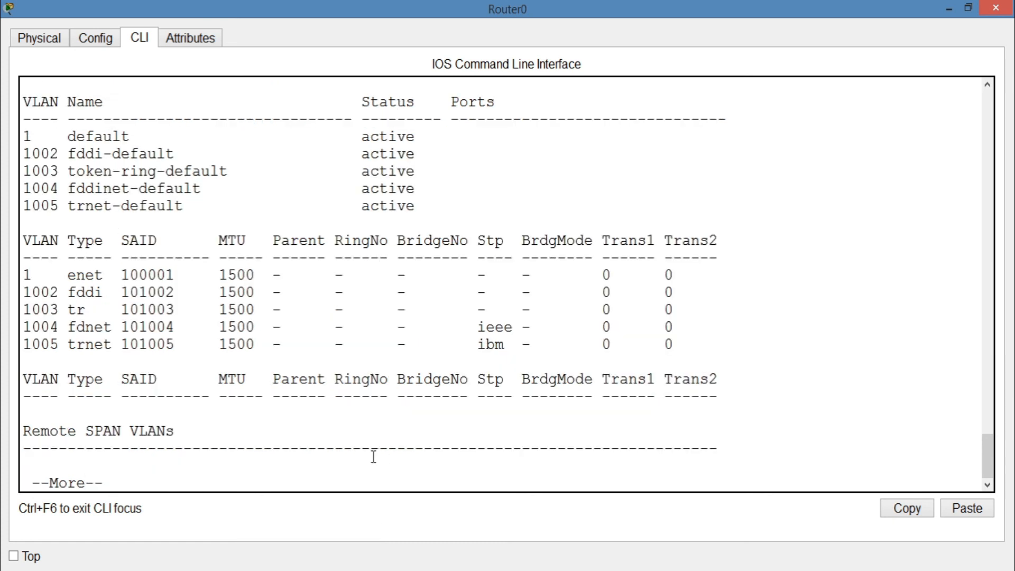